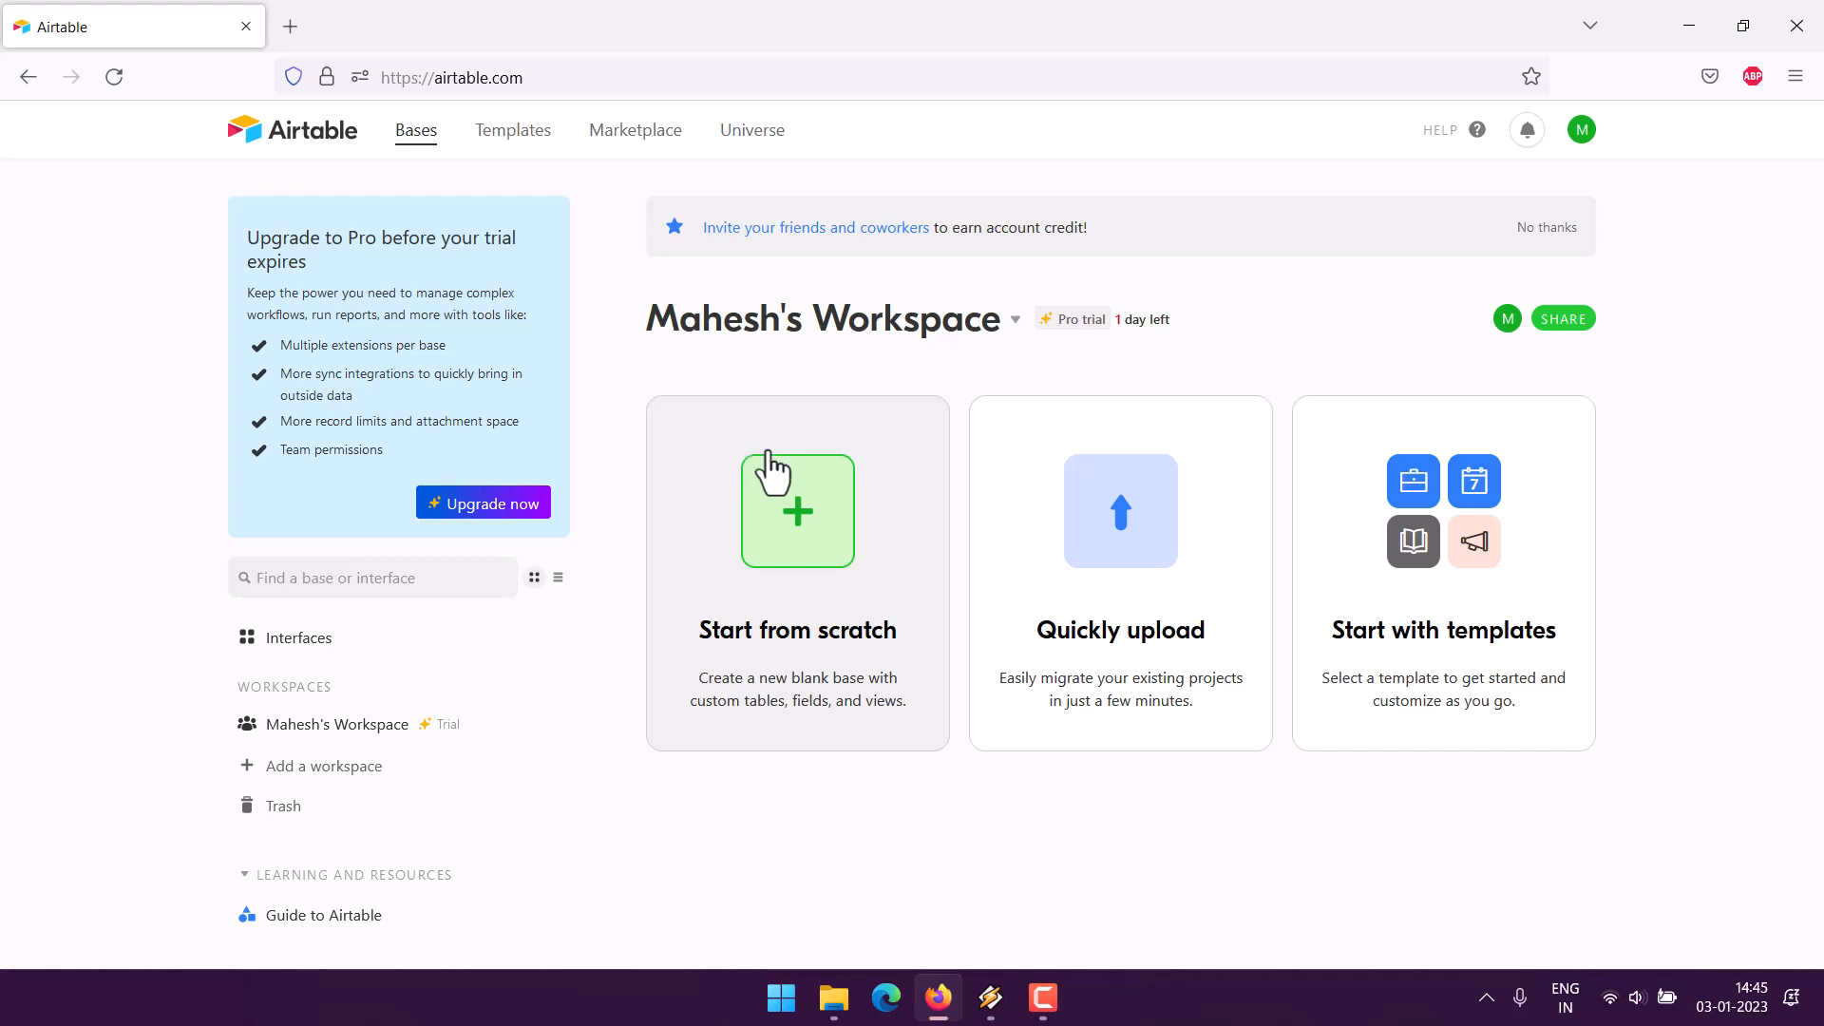
- Start a new blank base from scratch on the Airtable home page
click(765, 468)
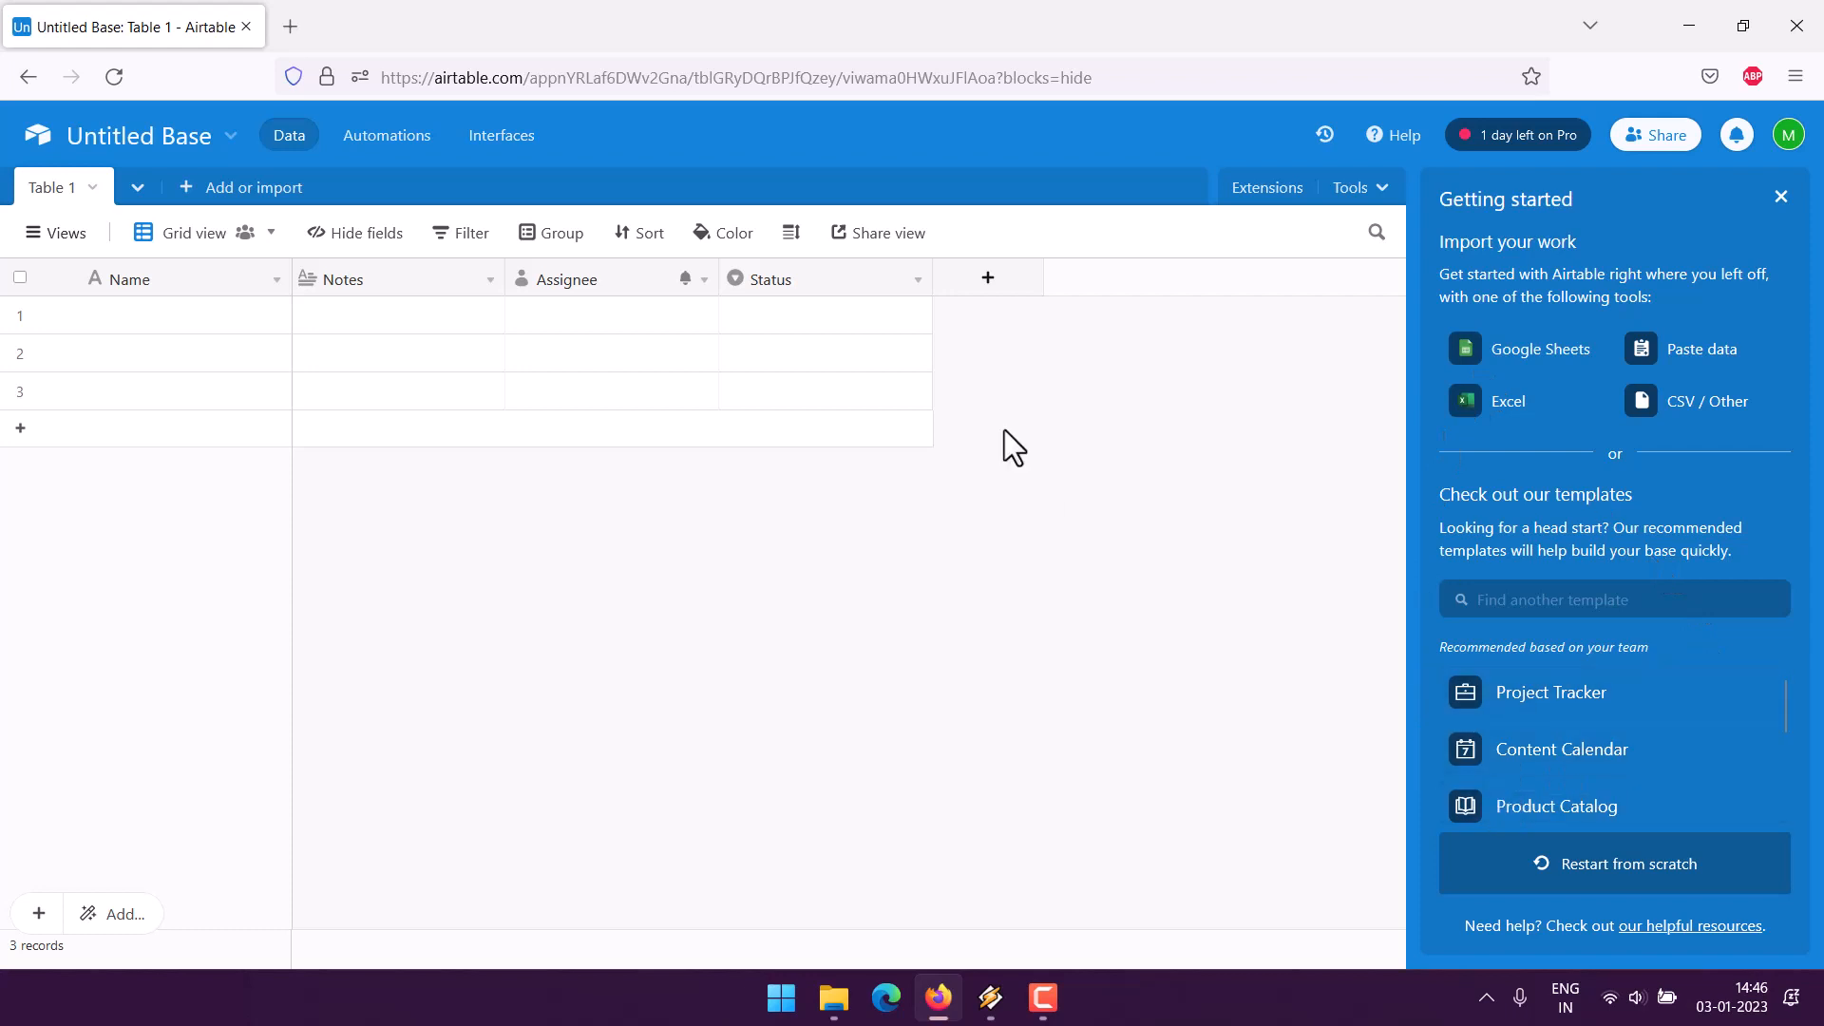
- Delete the Status, Assignee and Notes fields from the table
click(912, 289)
scroll(817, 760, down, 1)
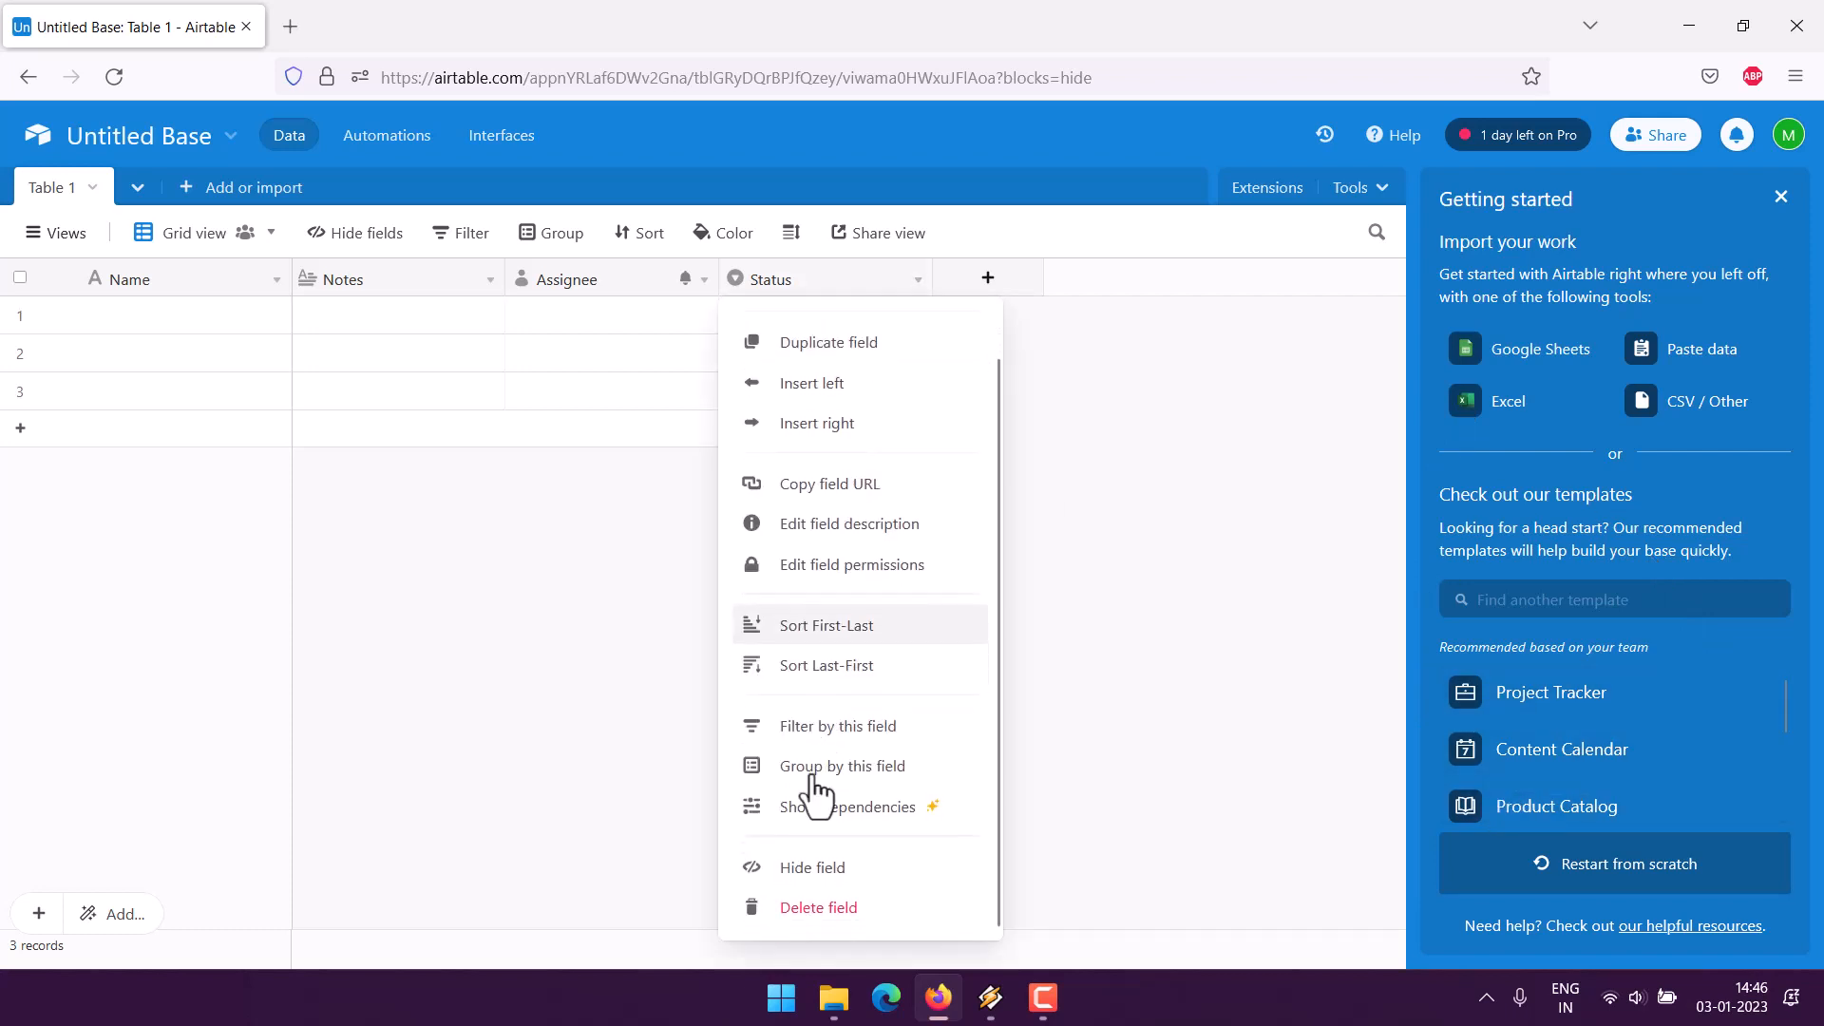
click(803, 910)
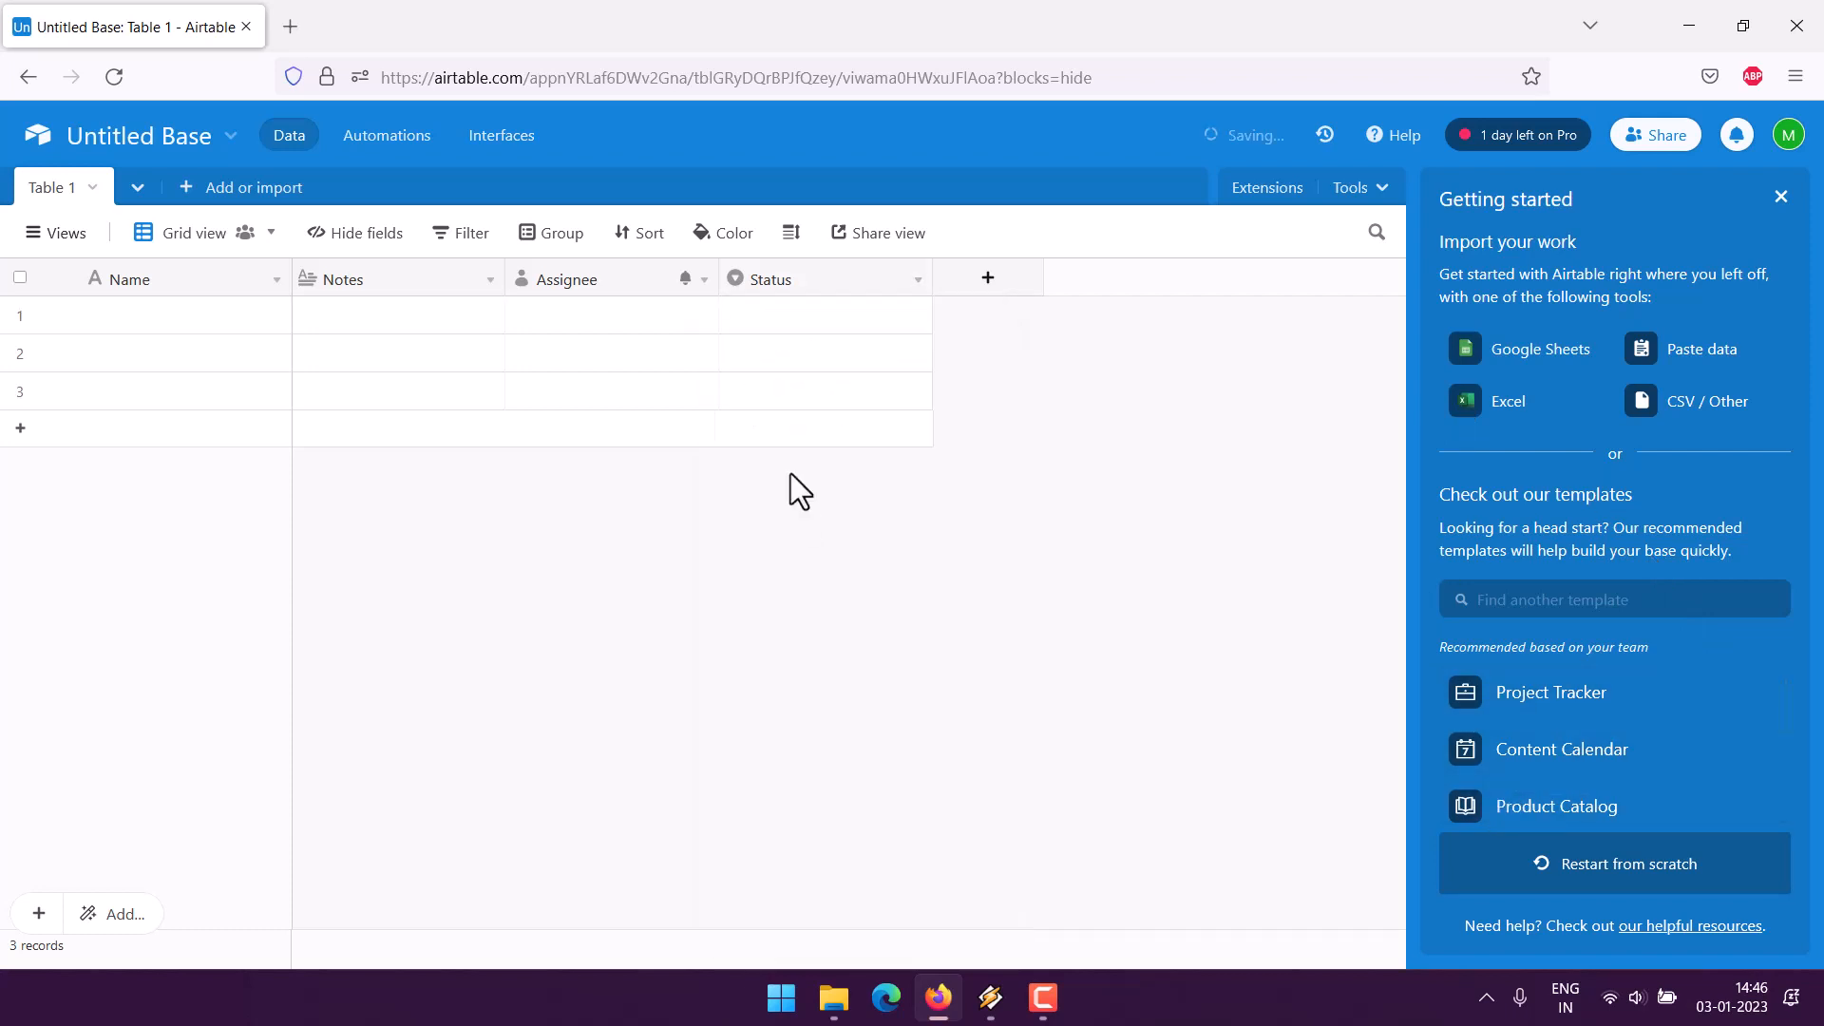
click(703, 281)
scroll(693, 835, down, 1)
click(625, 918)
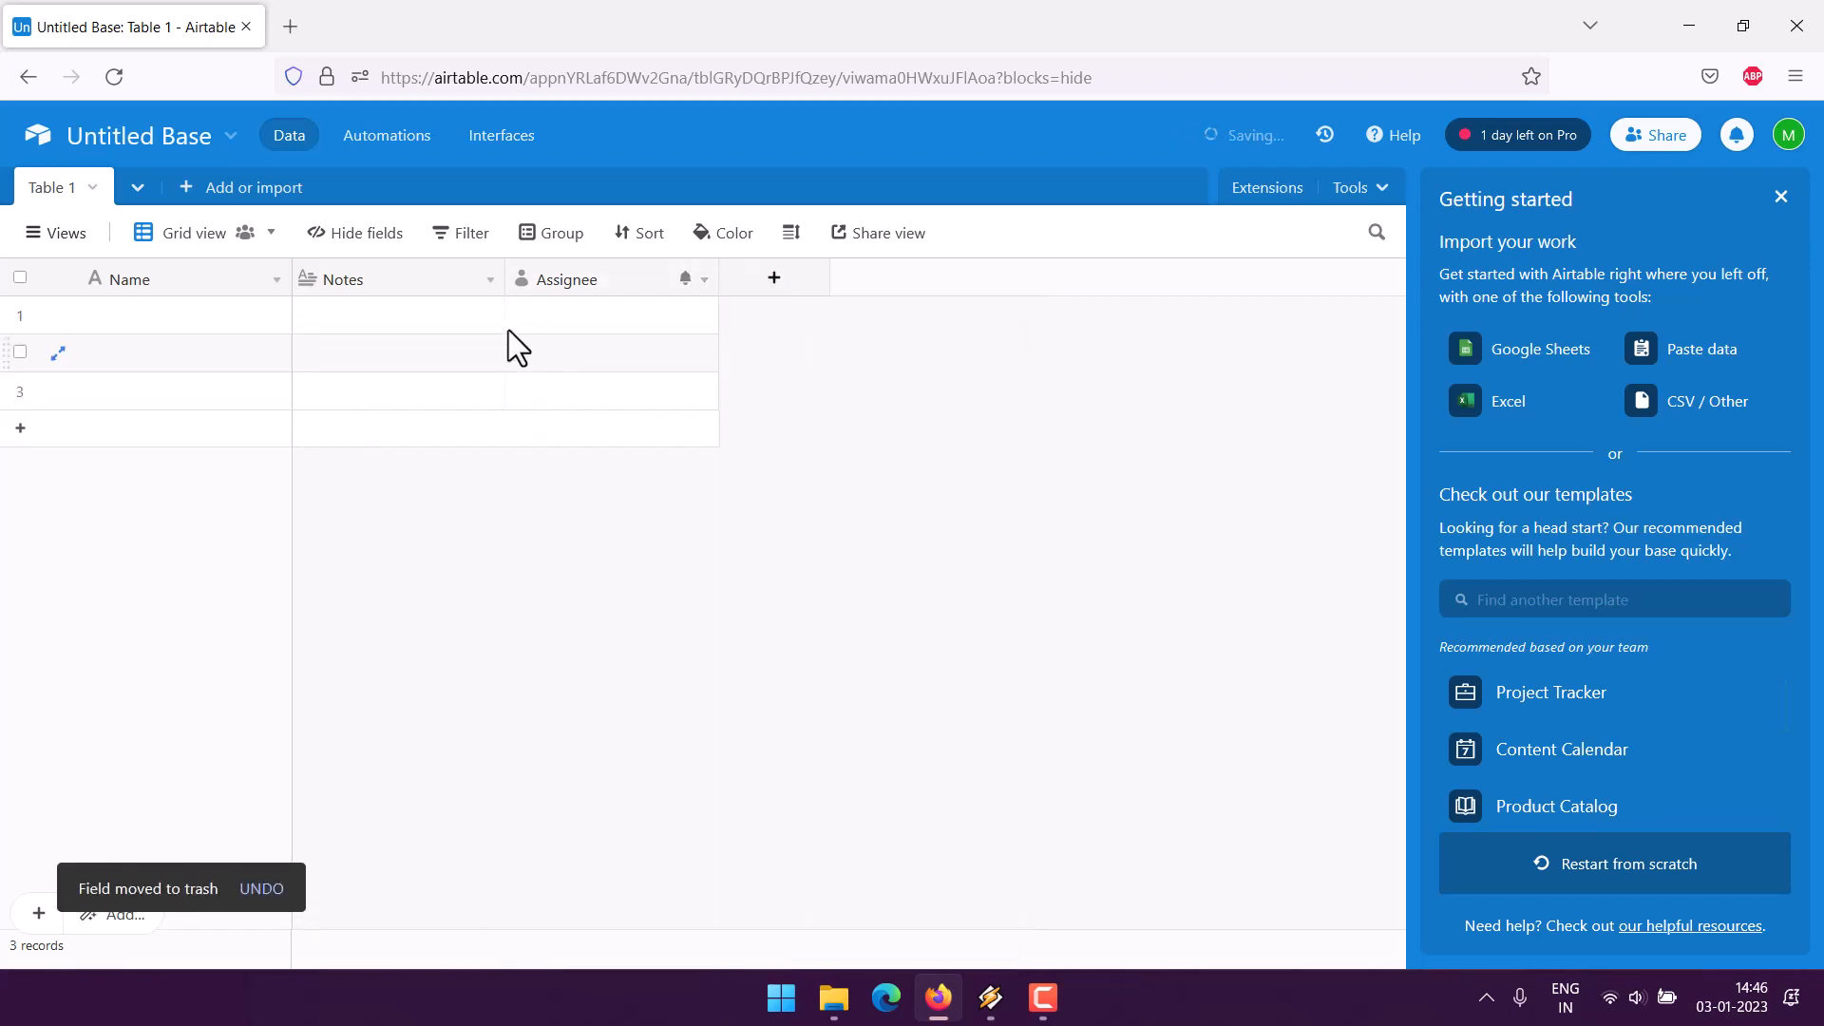
click(491, 279)
scroll(403, 855, down, 1)
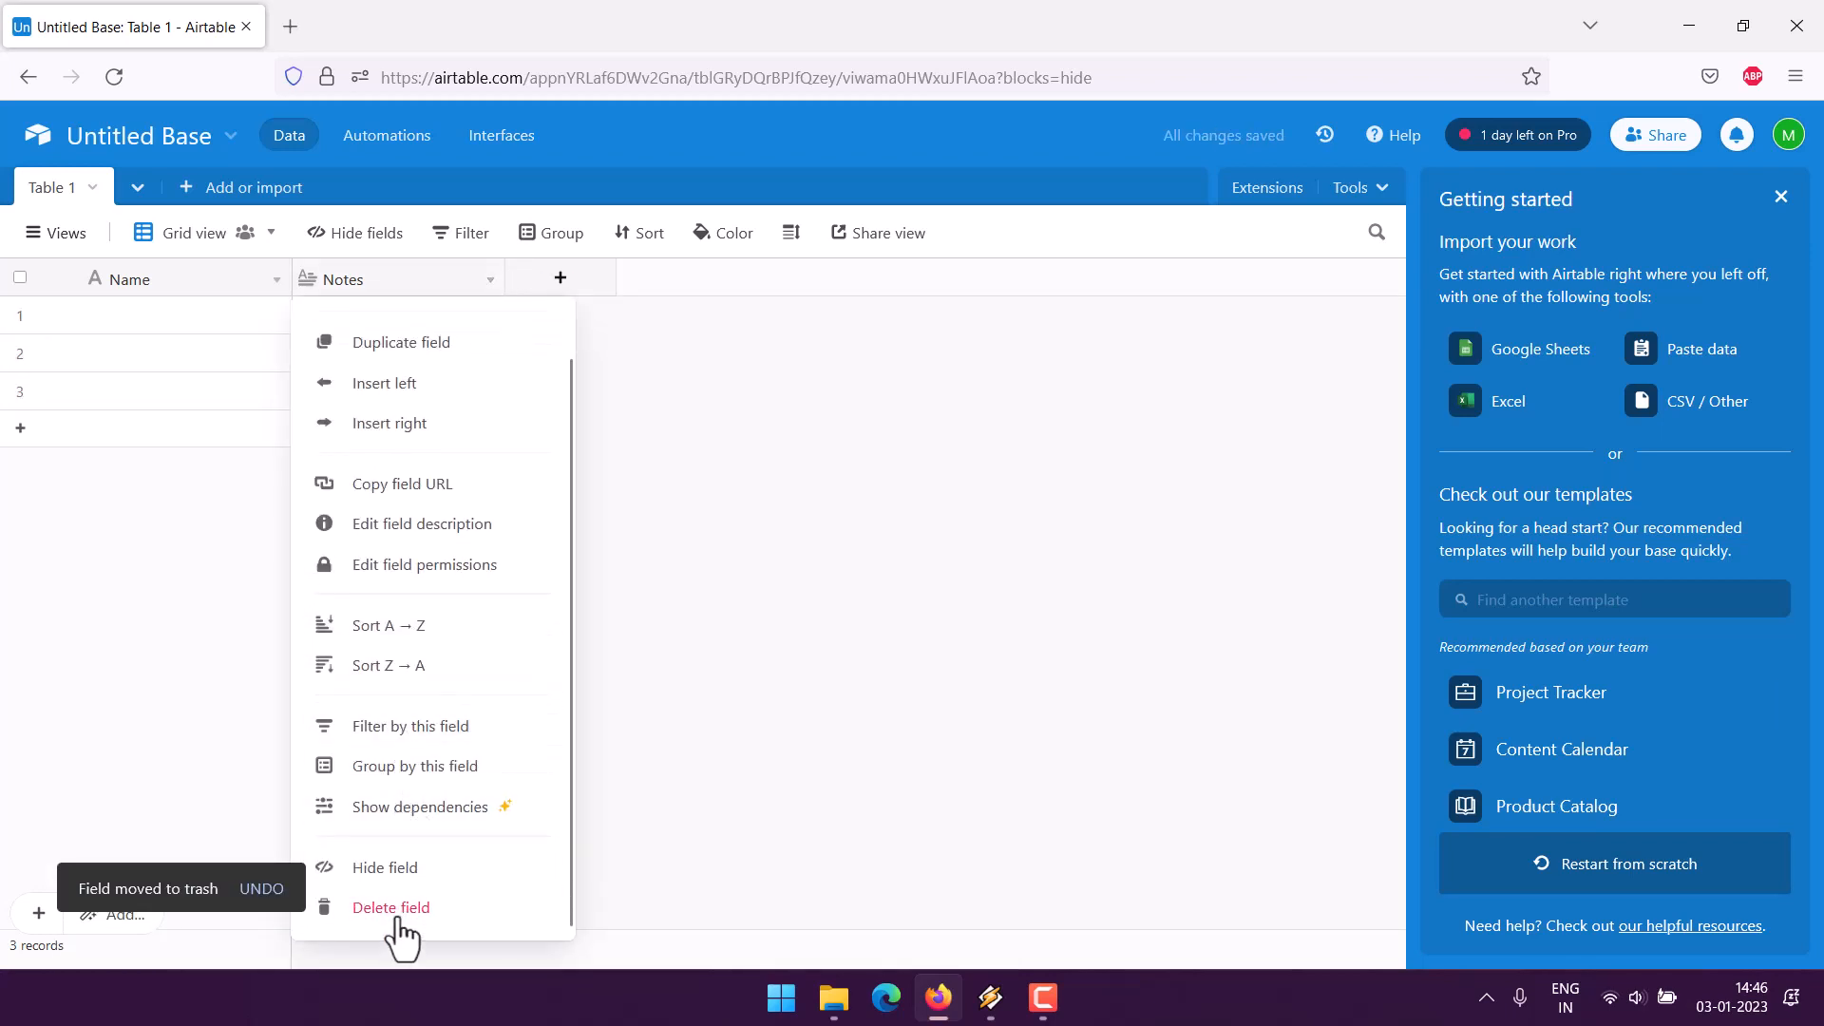
click(397, 917)
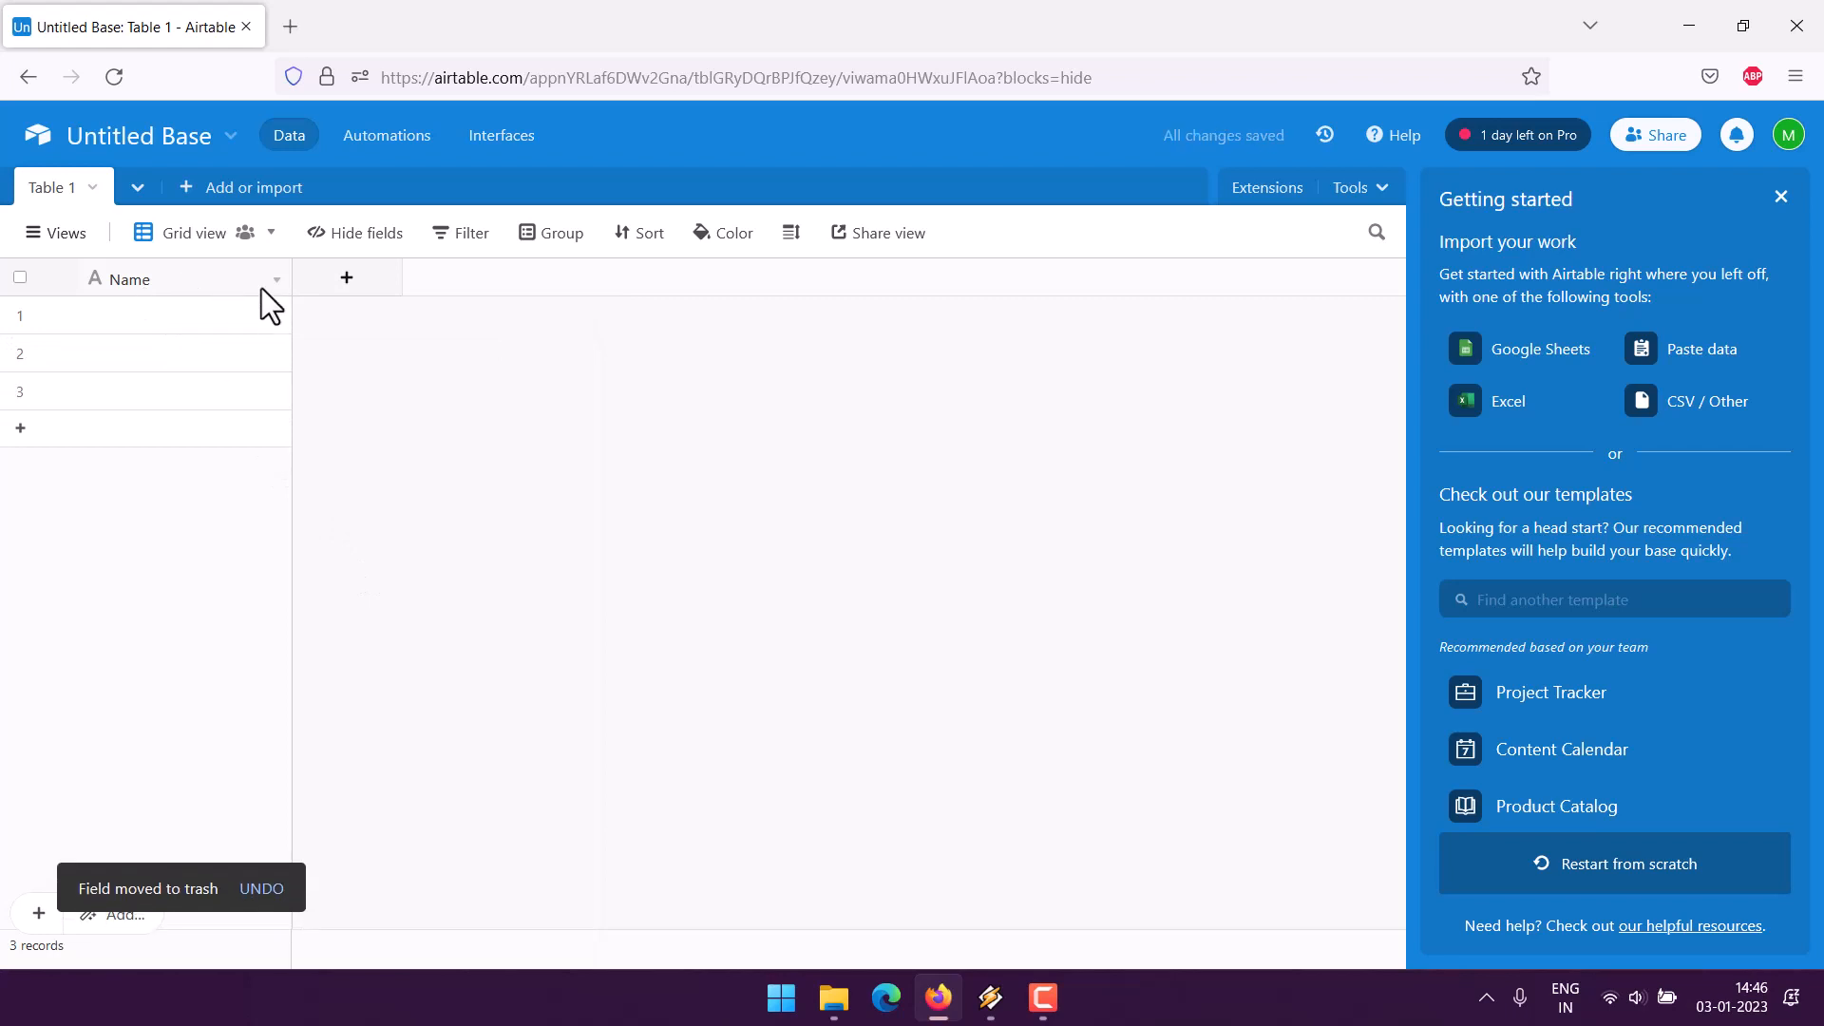
- Change the Name field's type to Autonumber
click(273, 289)
click(209, 335)
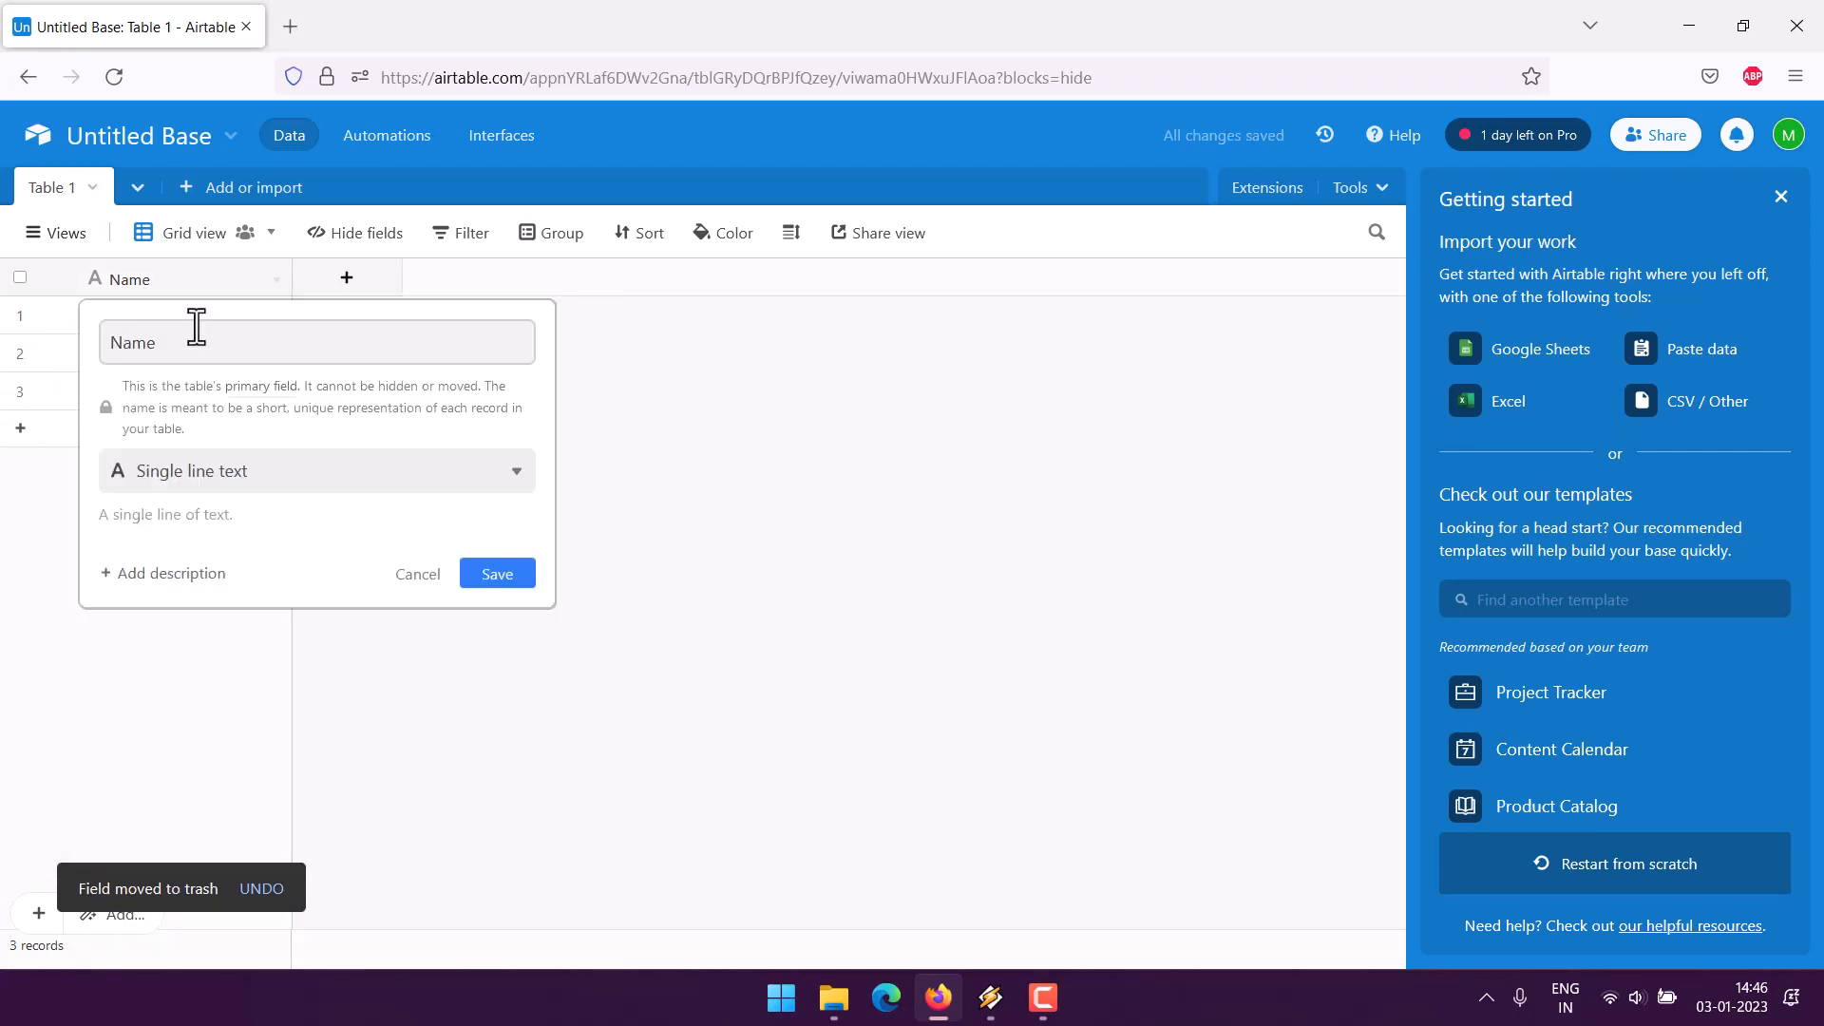
click(198, 480)
scroll(255, 618, down, 5)
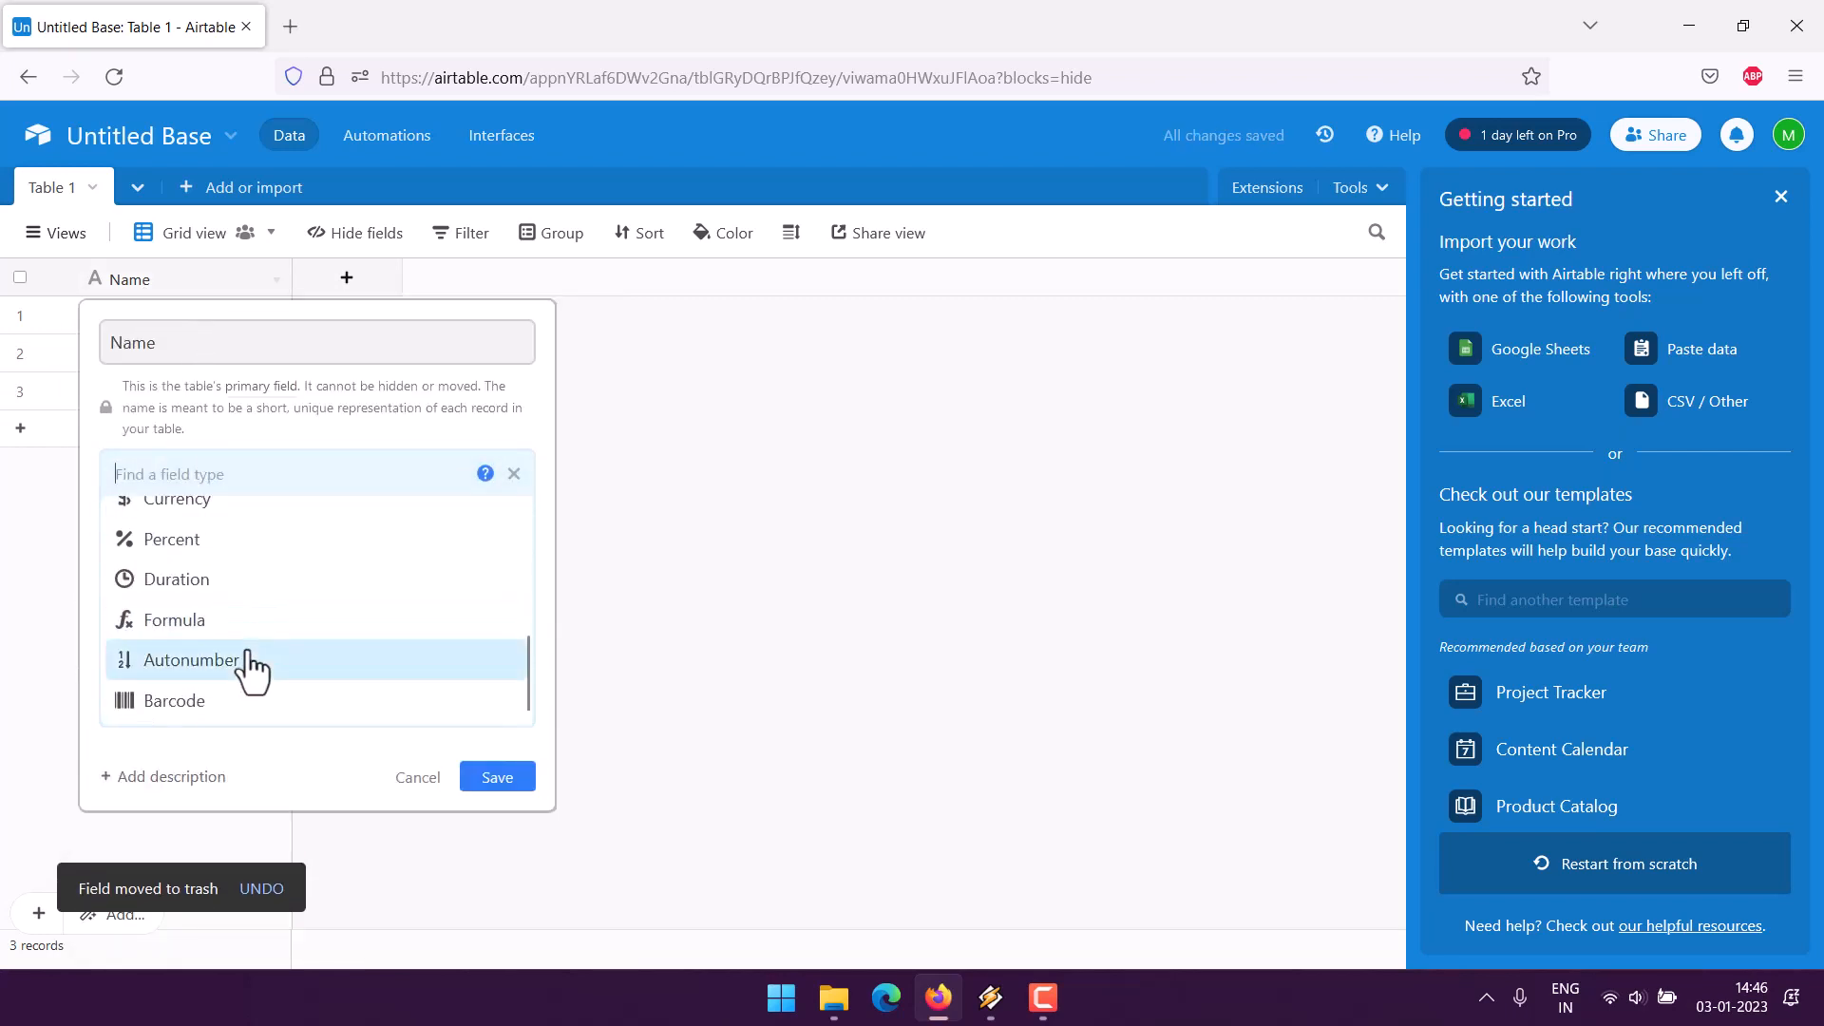
click(254, 660)
click(498, 572)
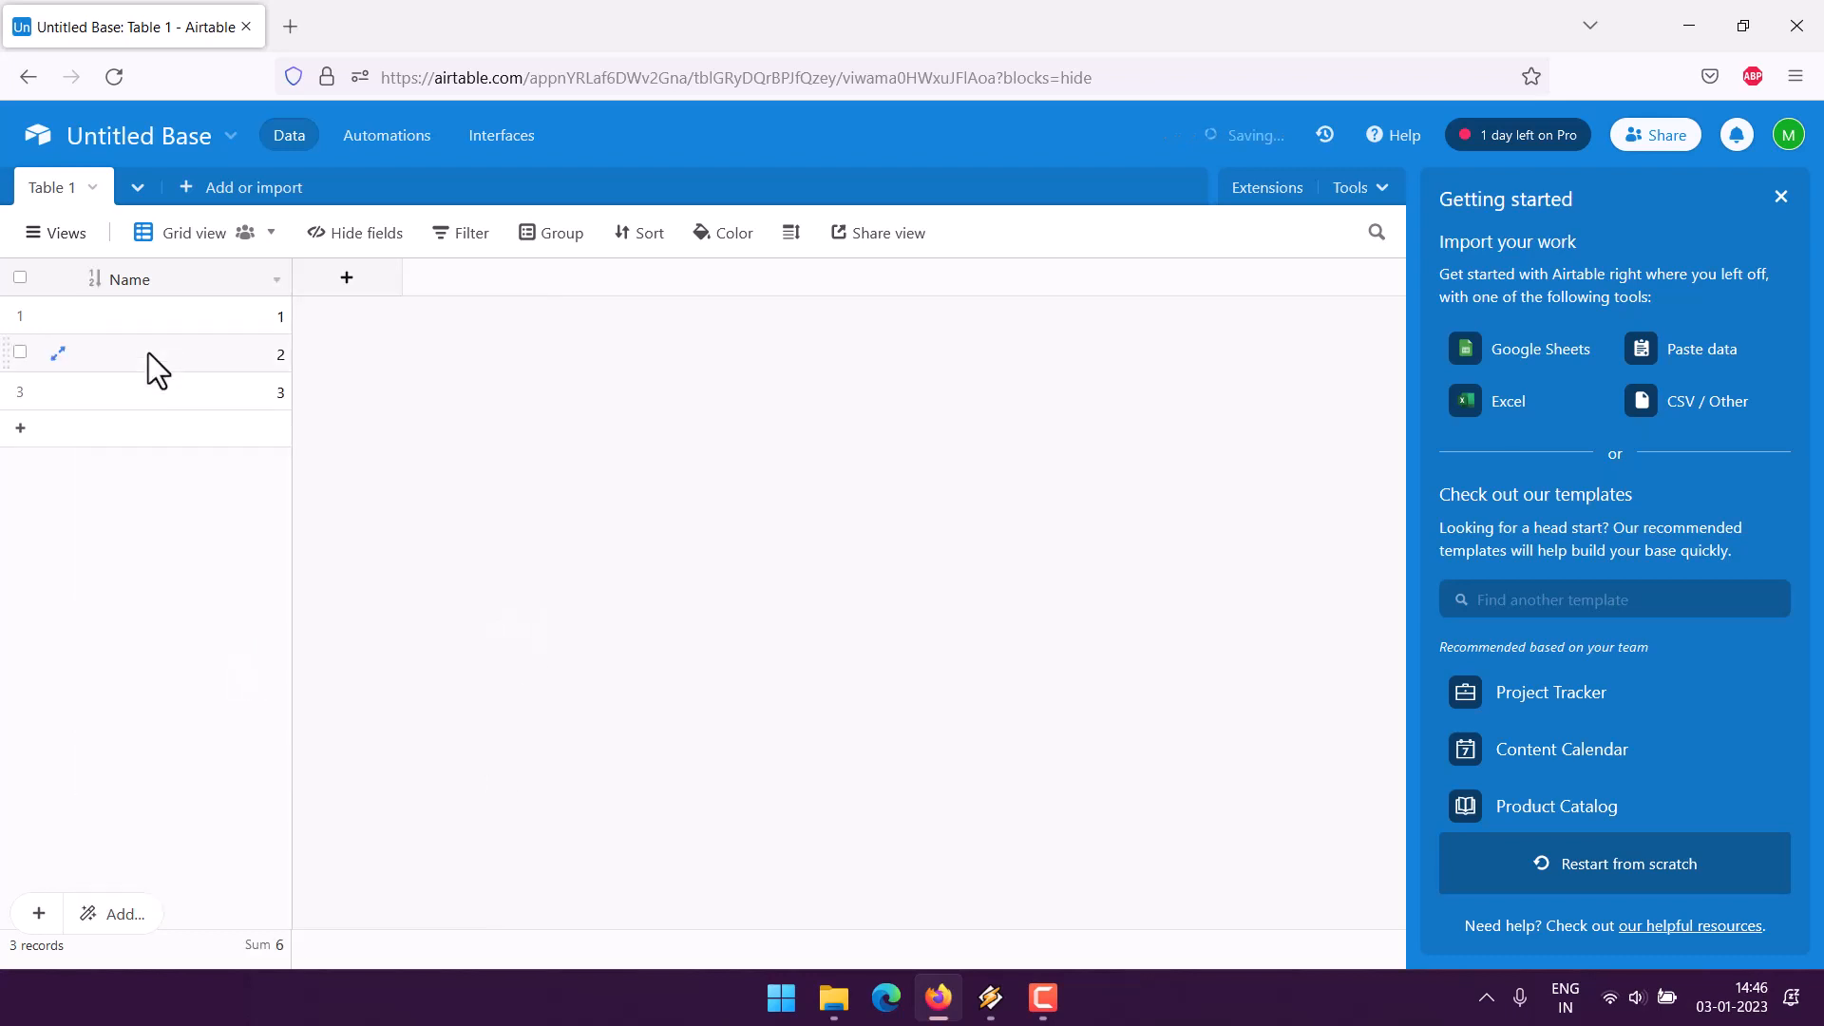
- Rename the autonumber primary field to 'No.'
click(273, 281)
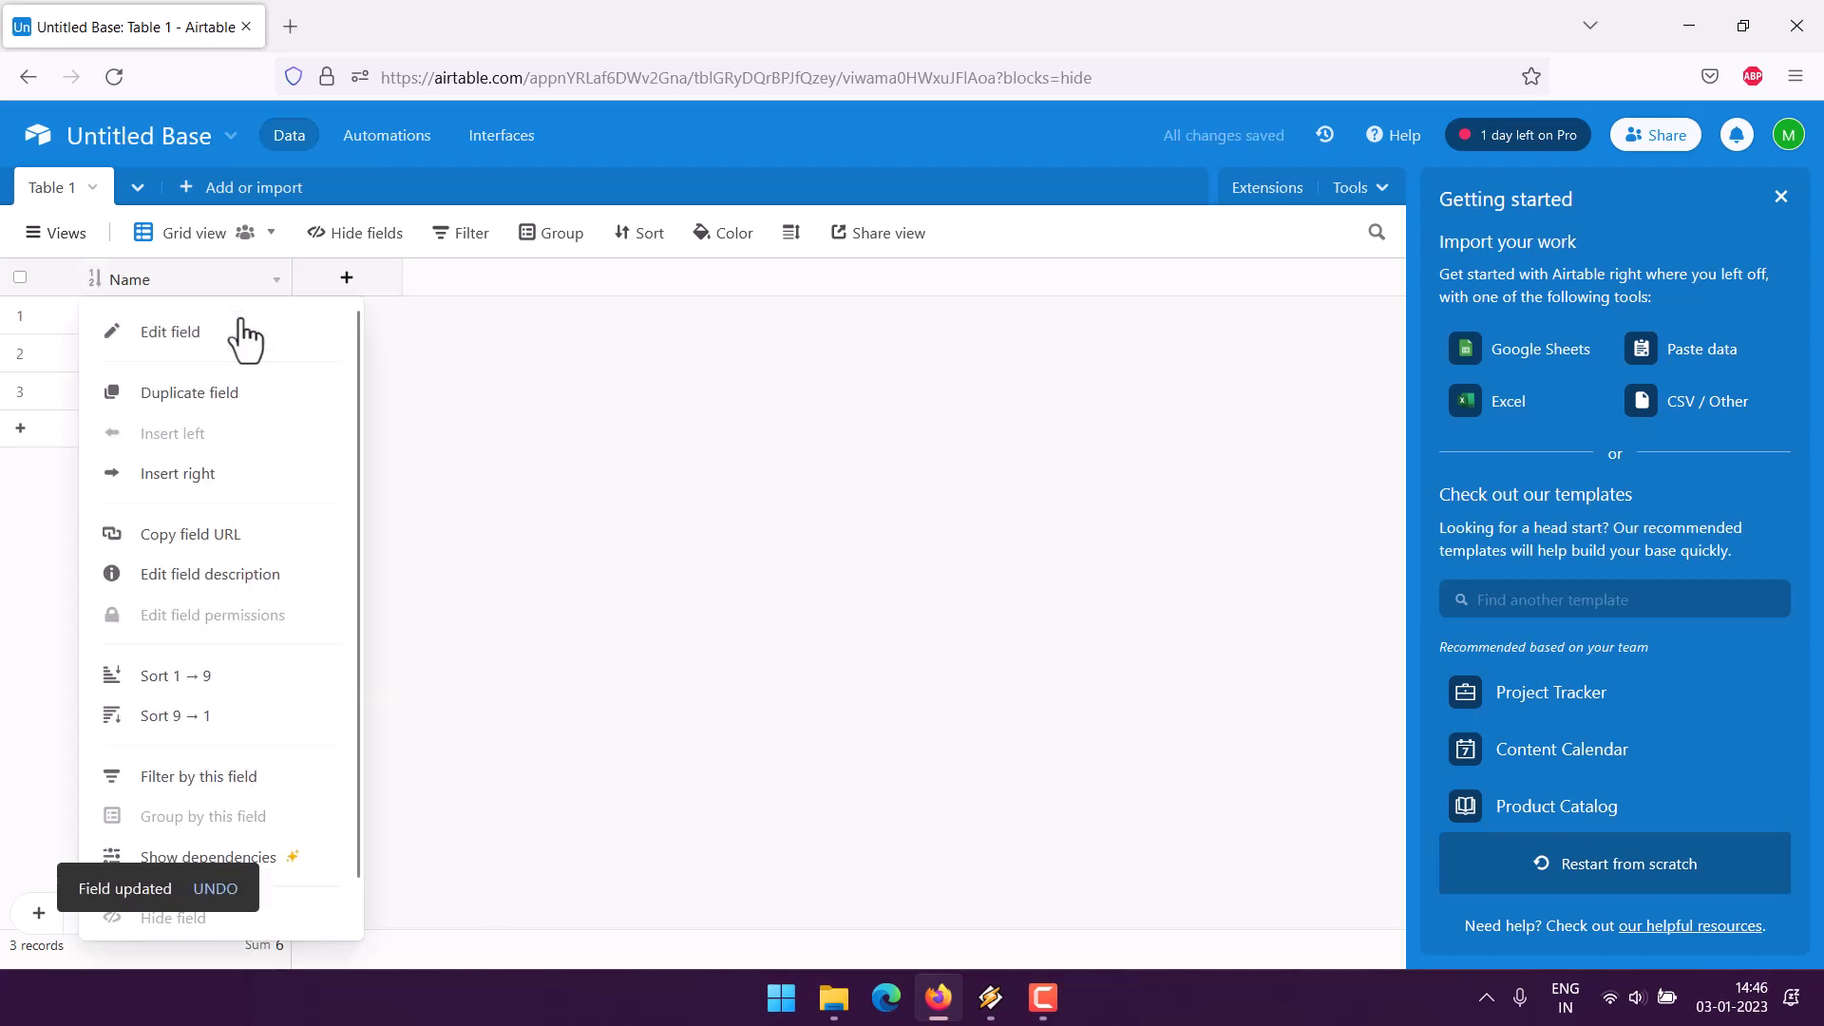
click(240, 330)
text(No.)
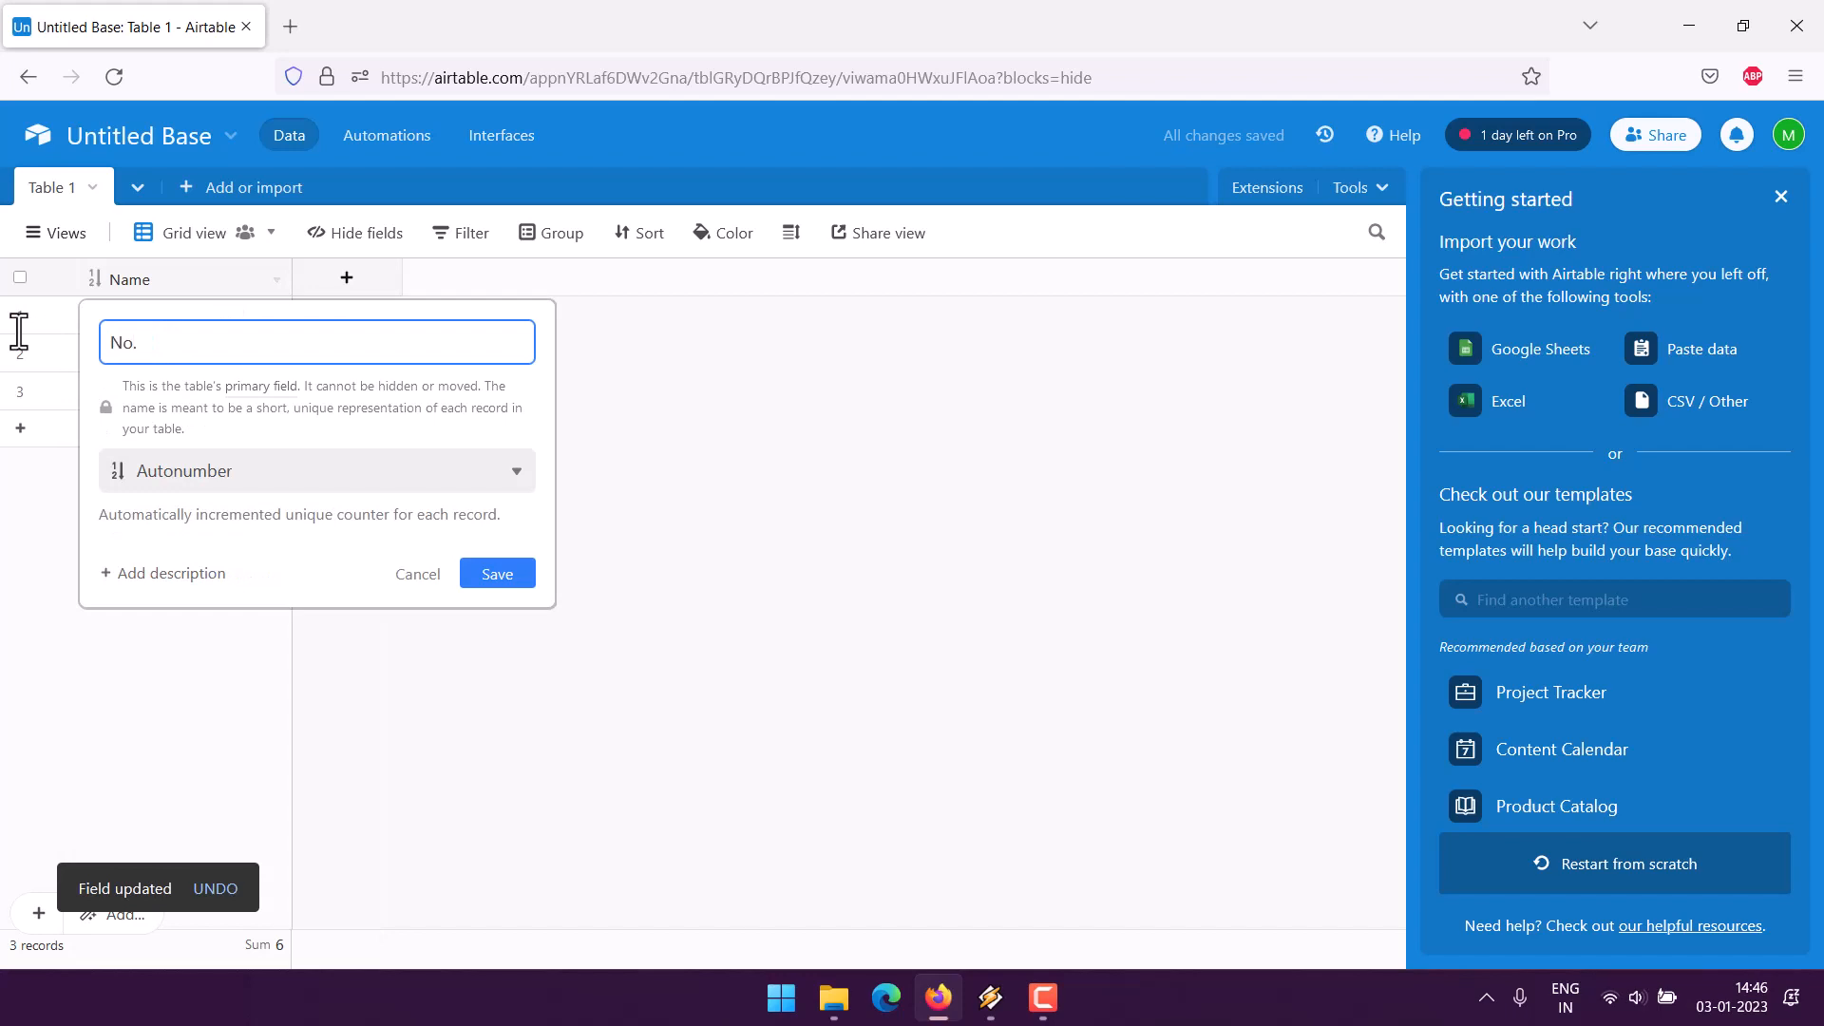
click(498, 574)
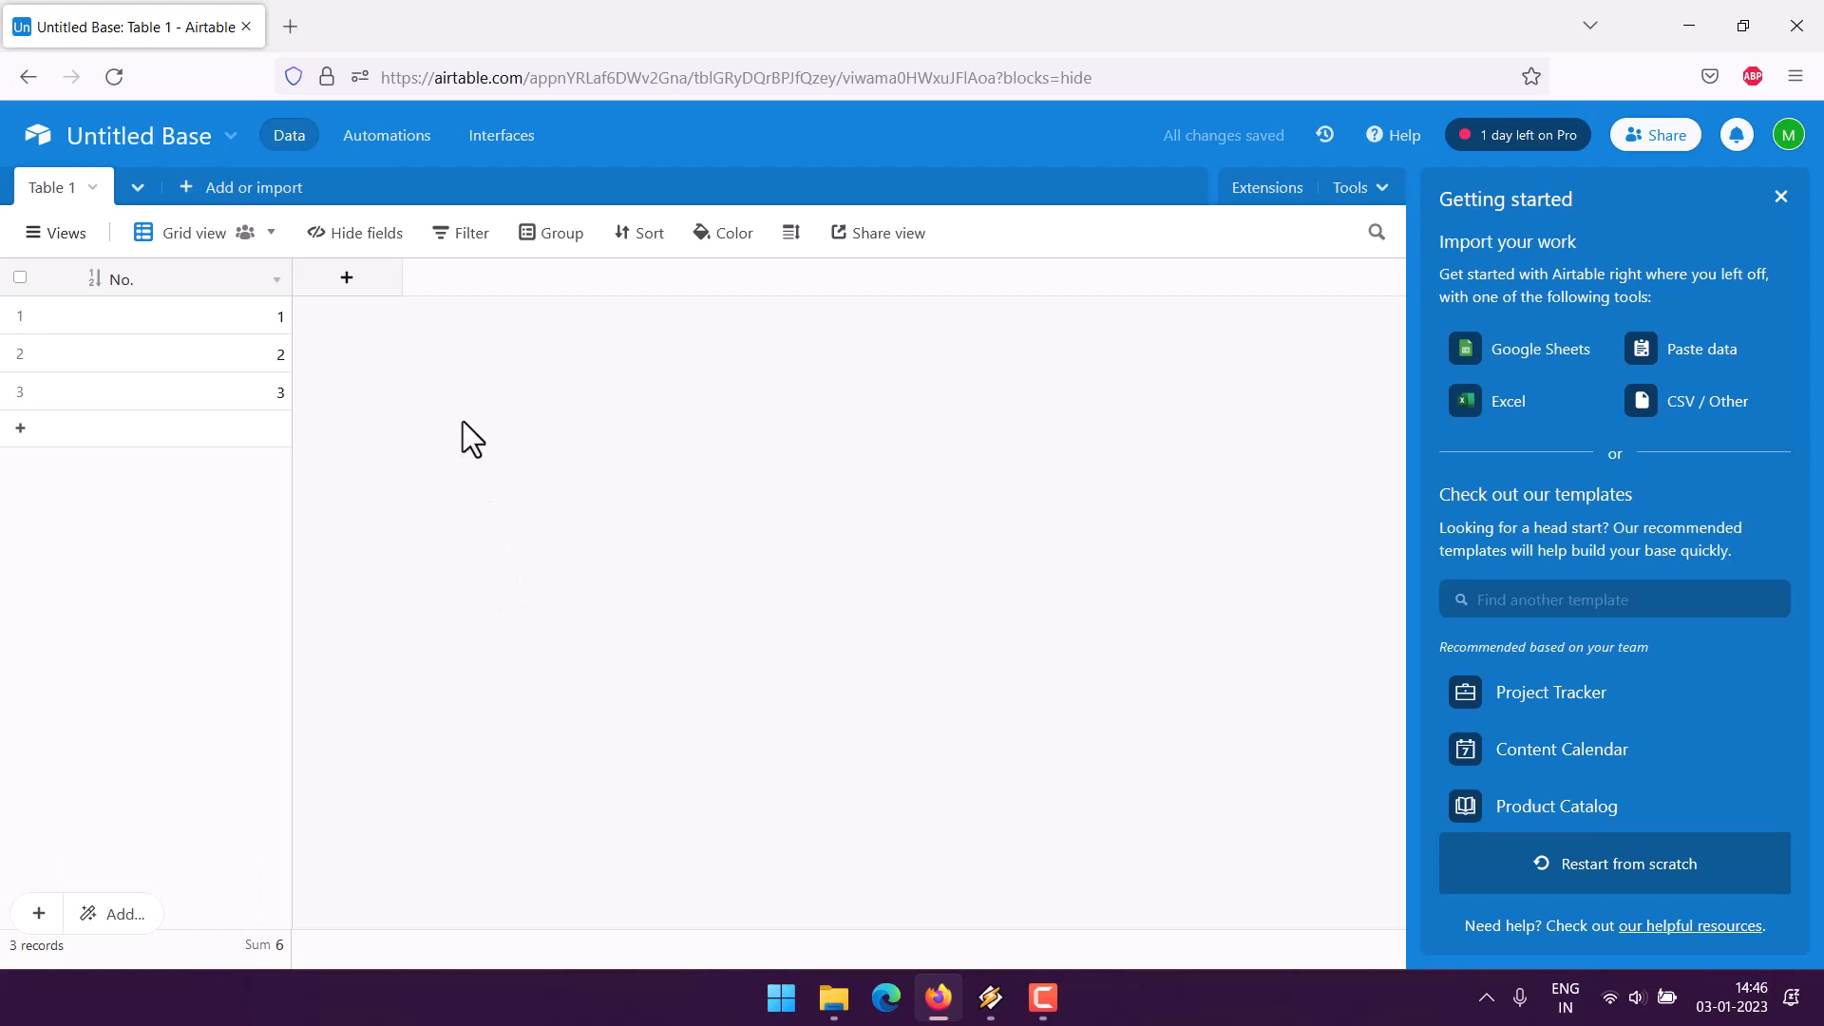
- Add a single line text field named 'Customer ID'
click(359, 281)
text(Cu)
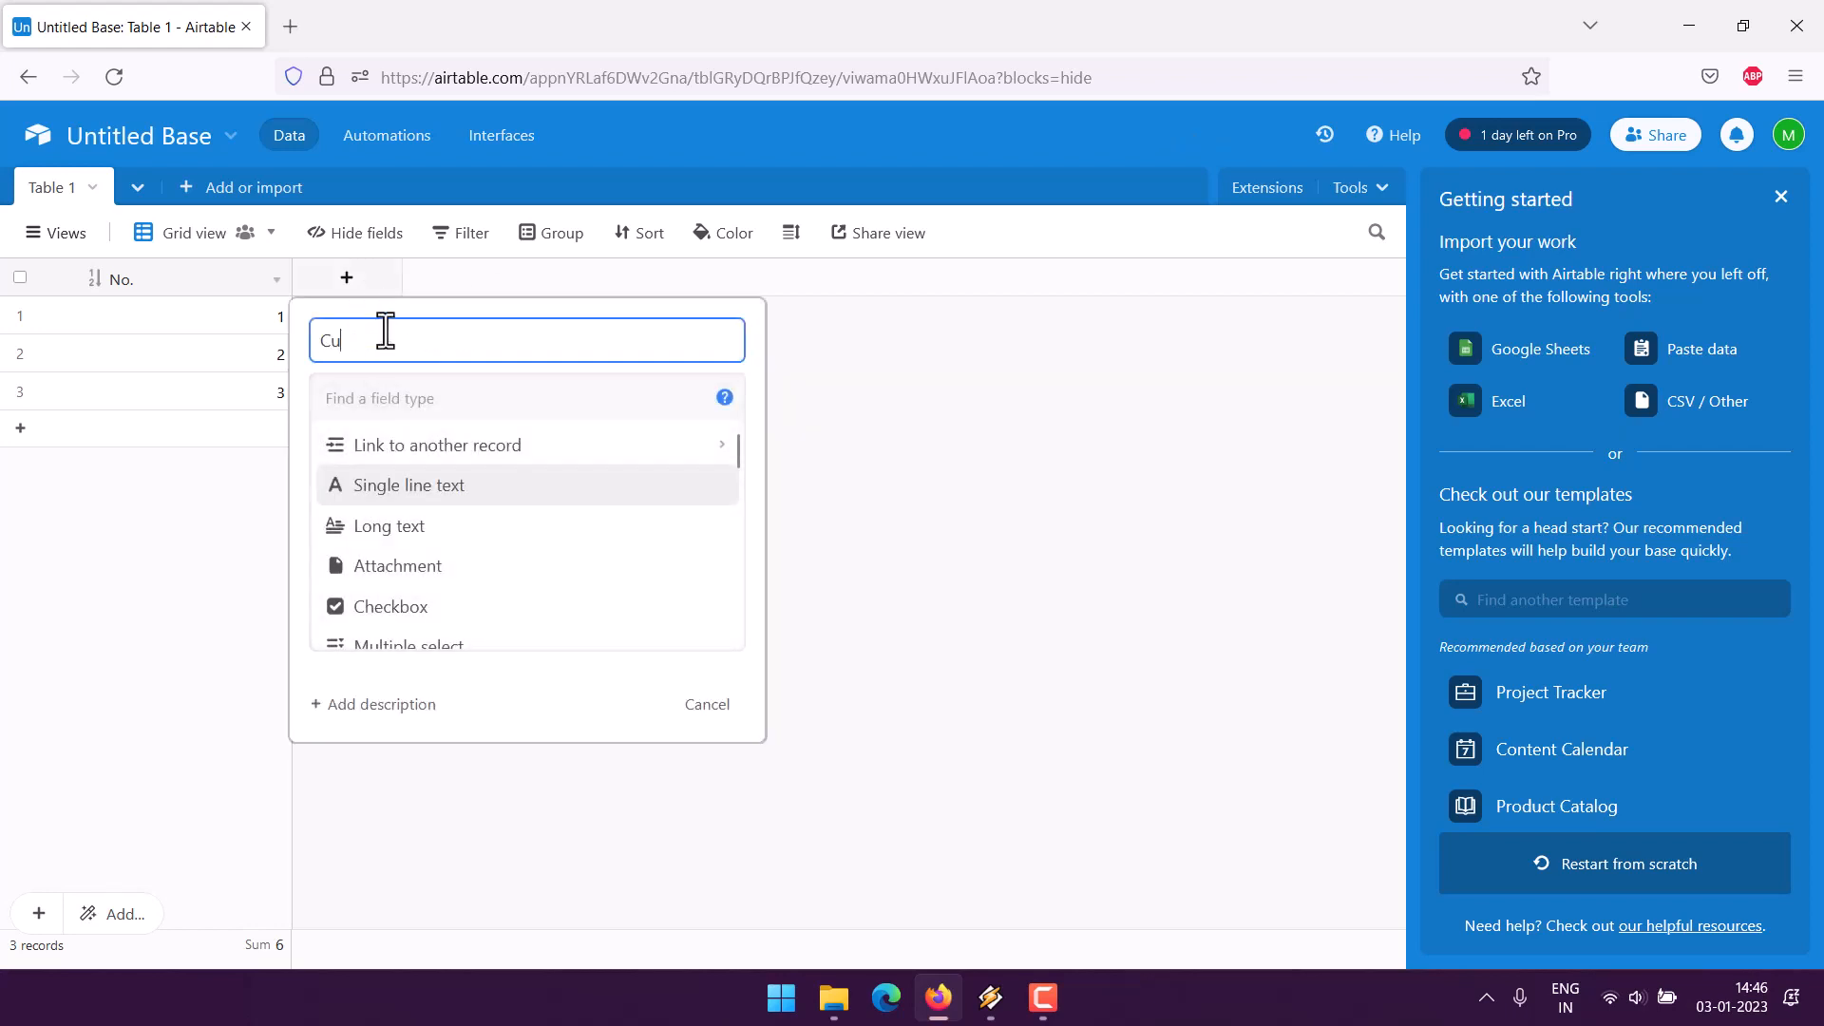
text(stomer ID)
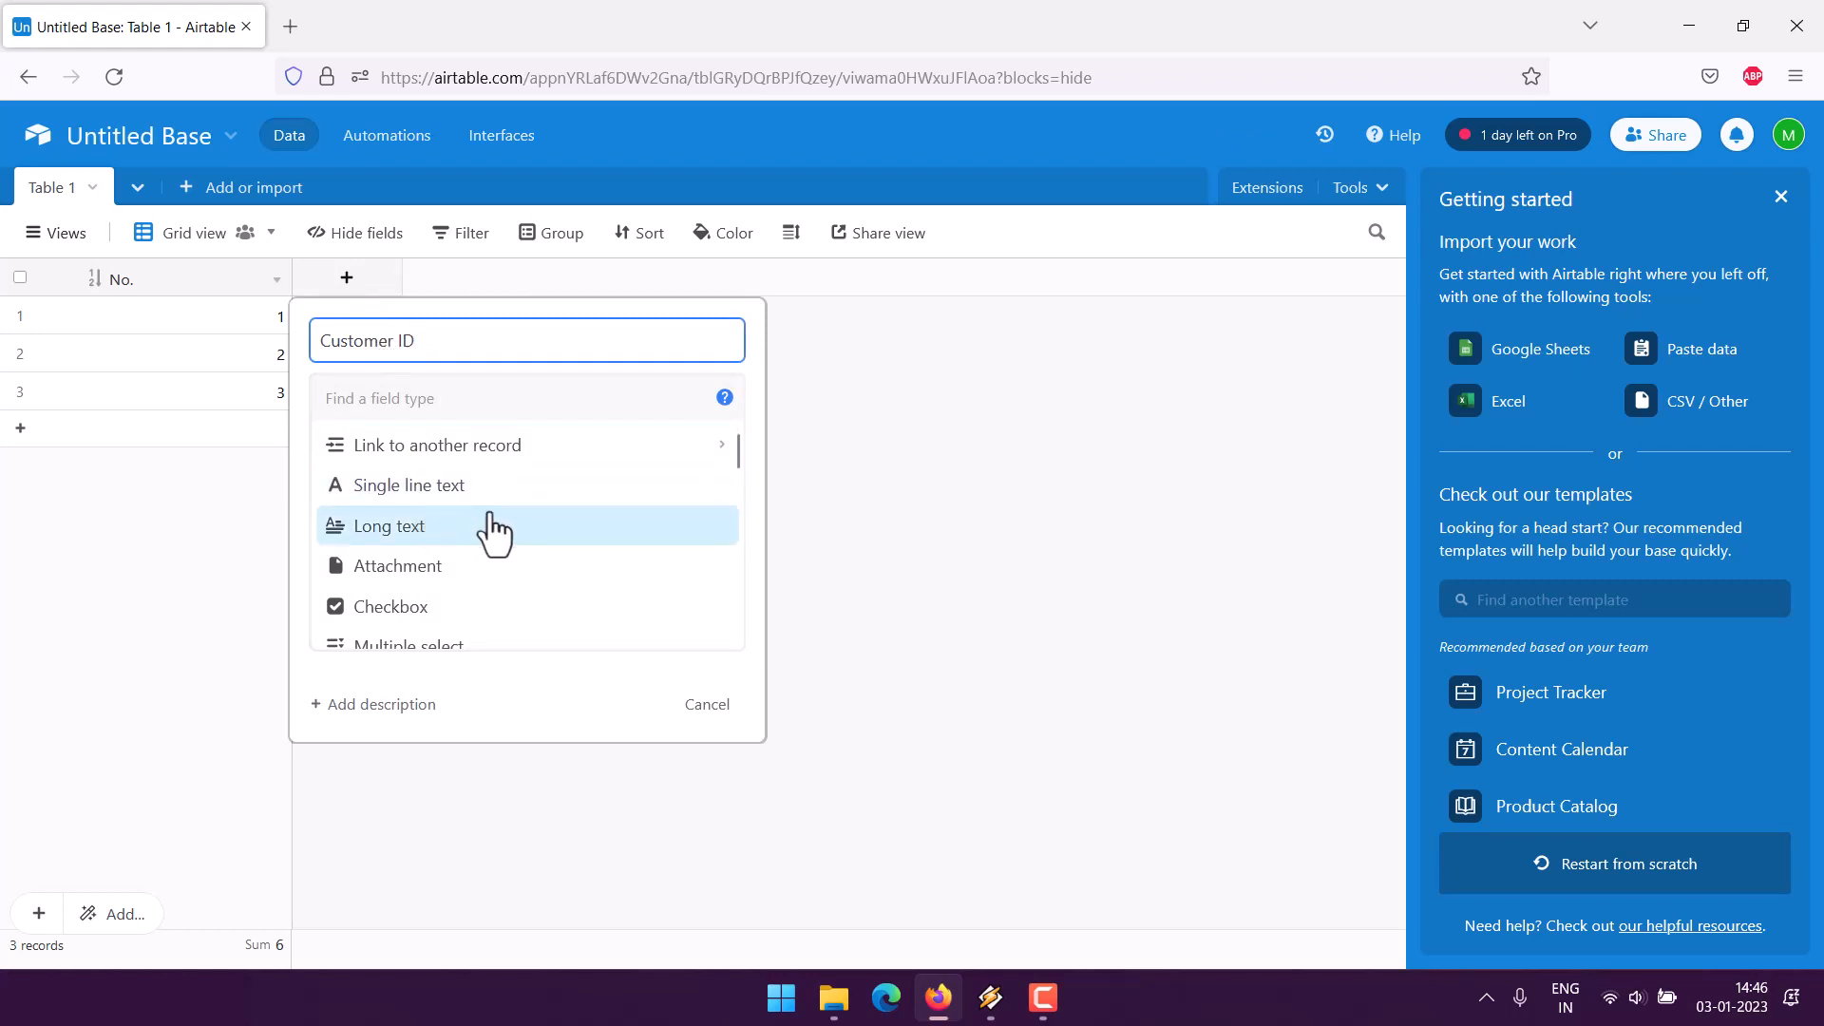
scroll(570, 566, down, 2)
scroll(583, 572, up, 2)
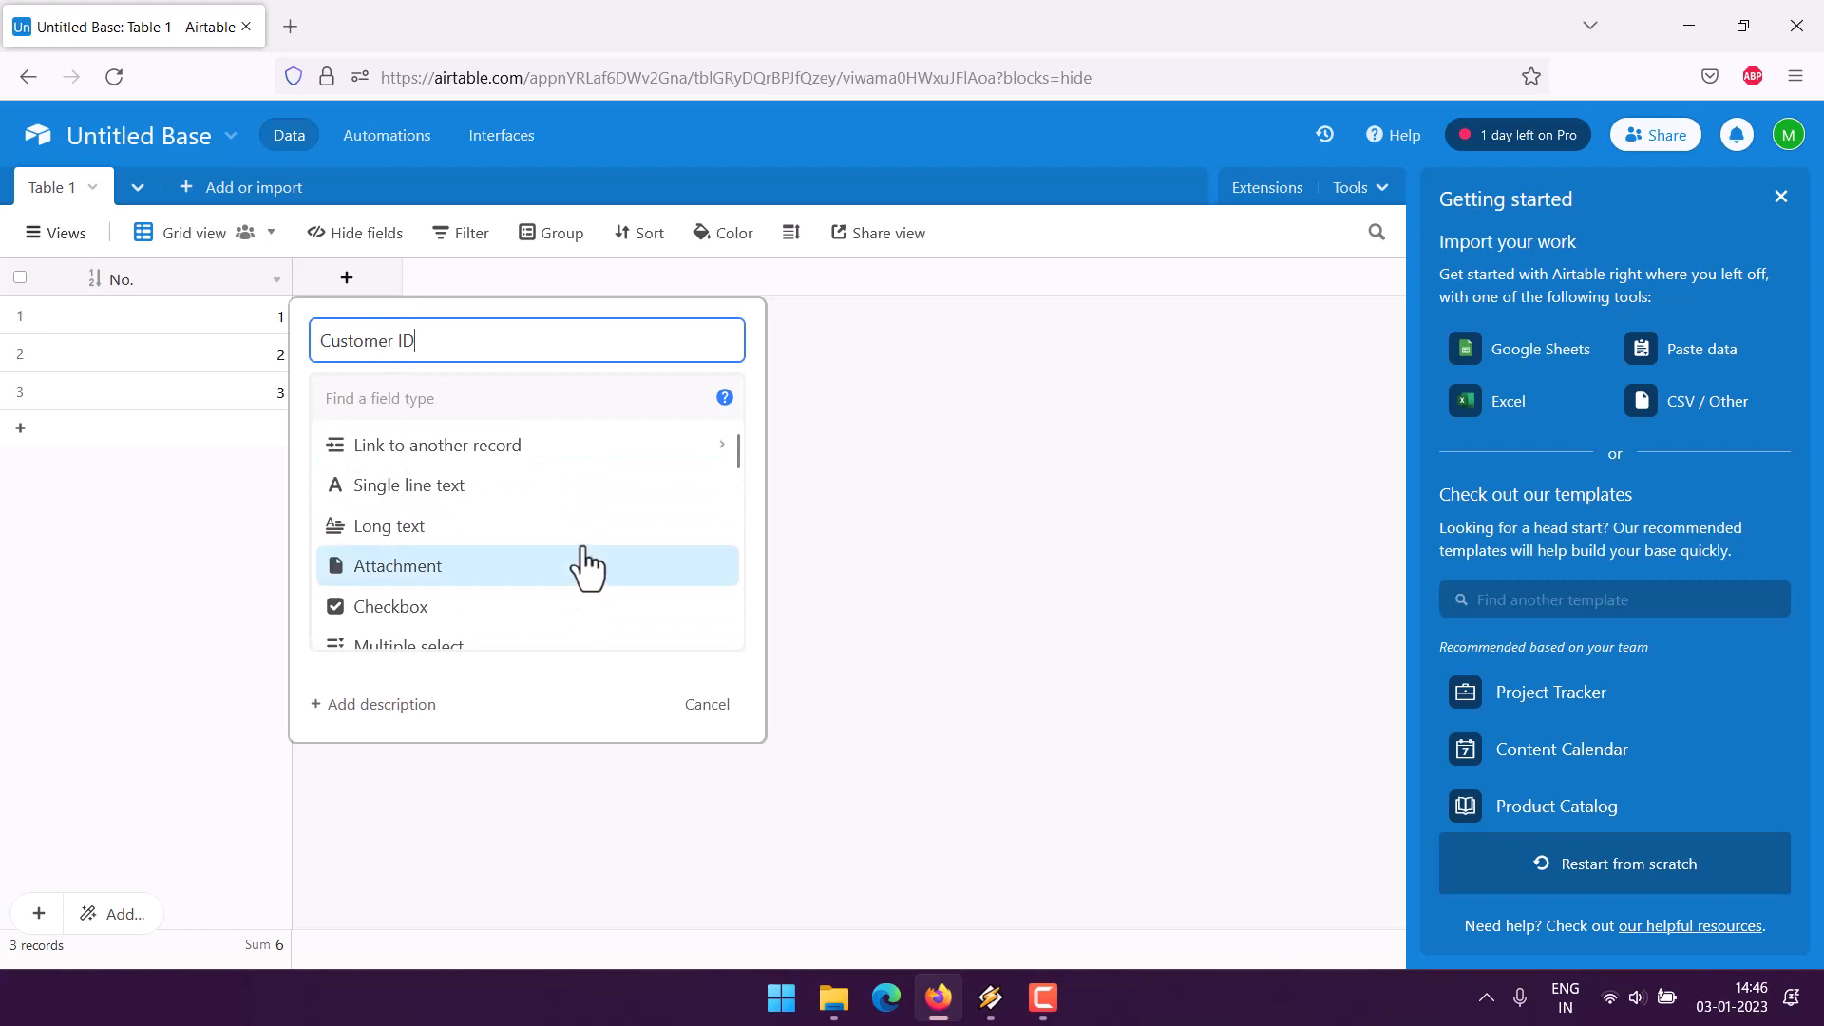
click(397, 488)
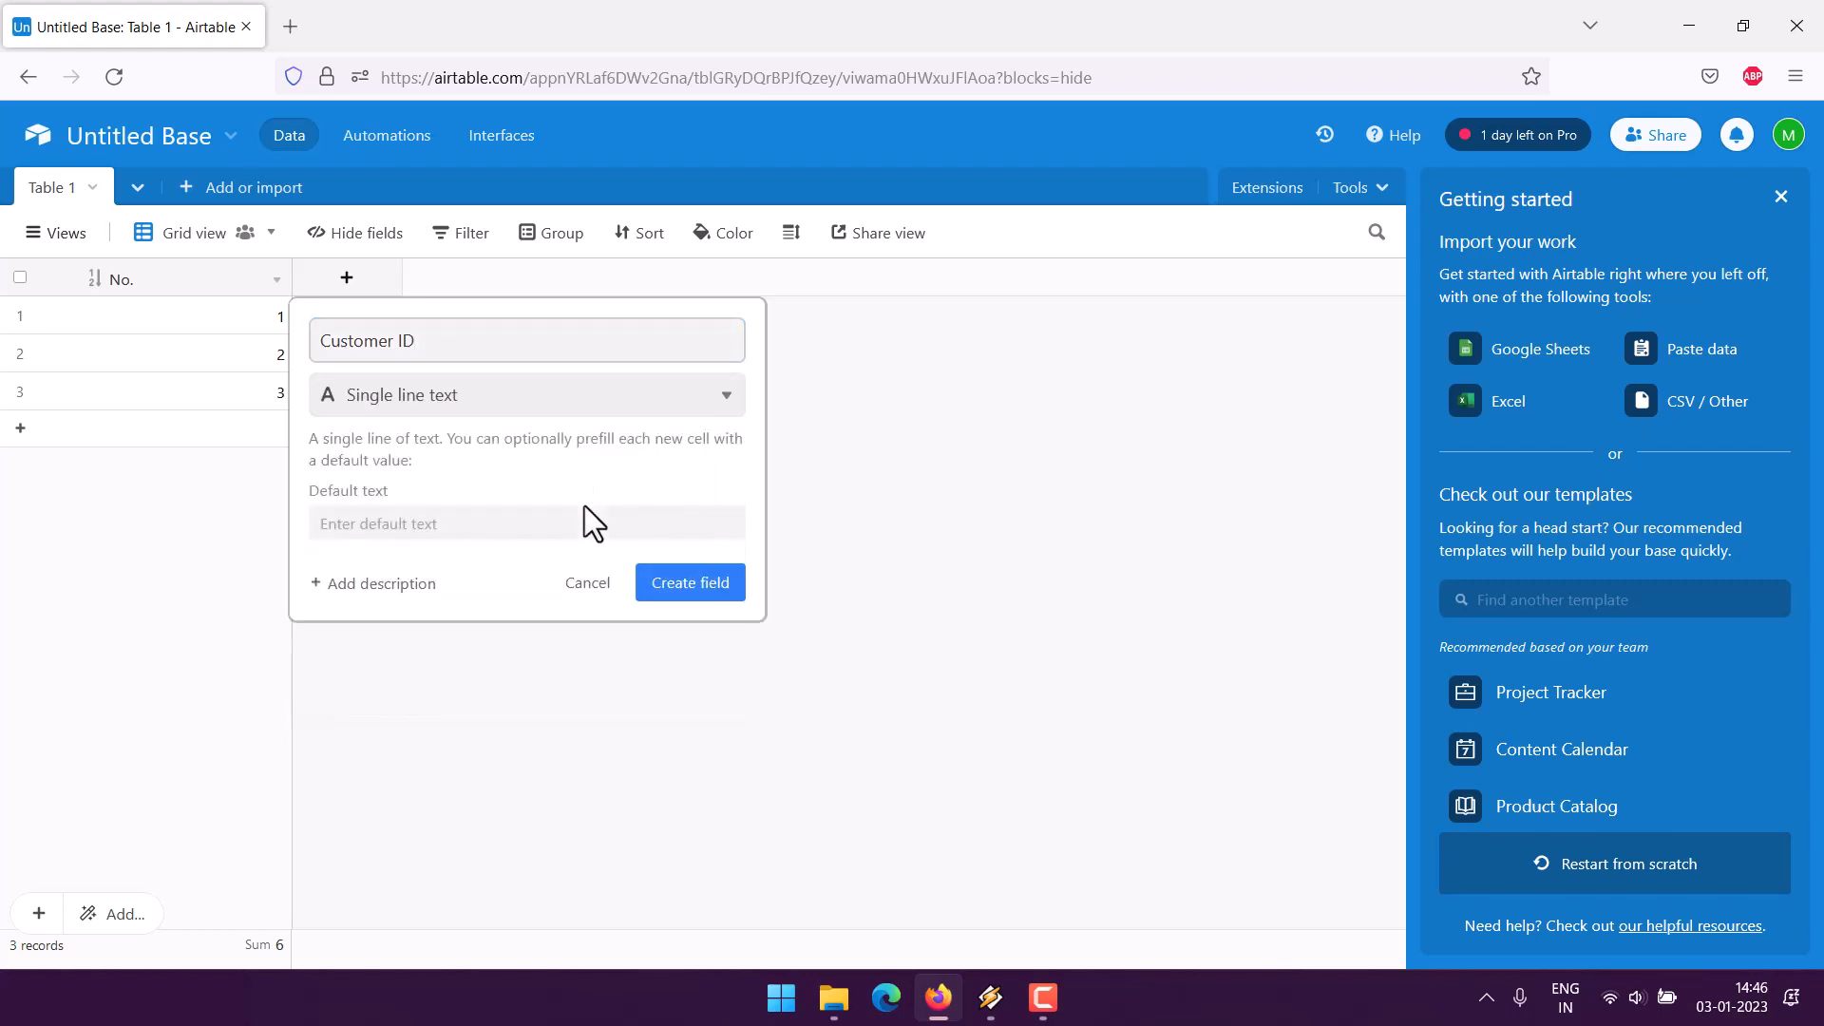
click(678, 587)
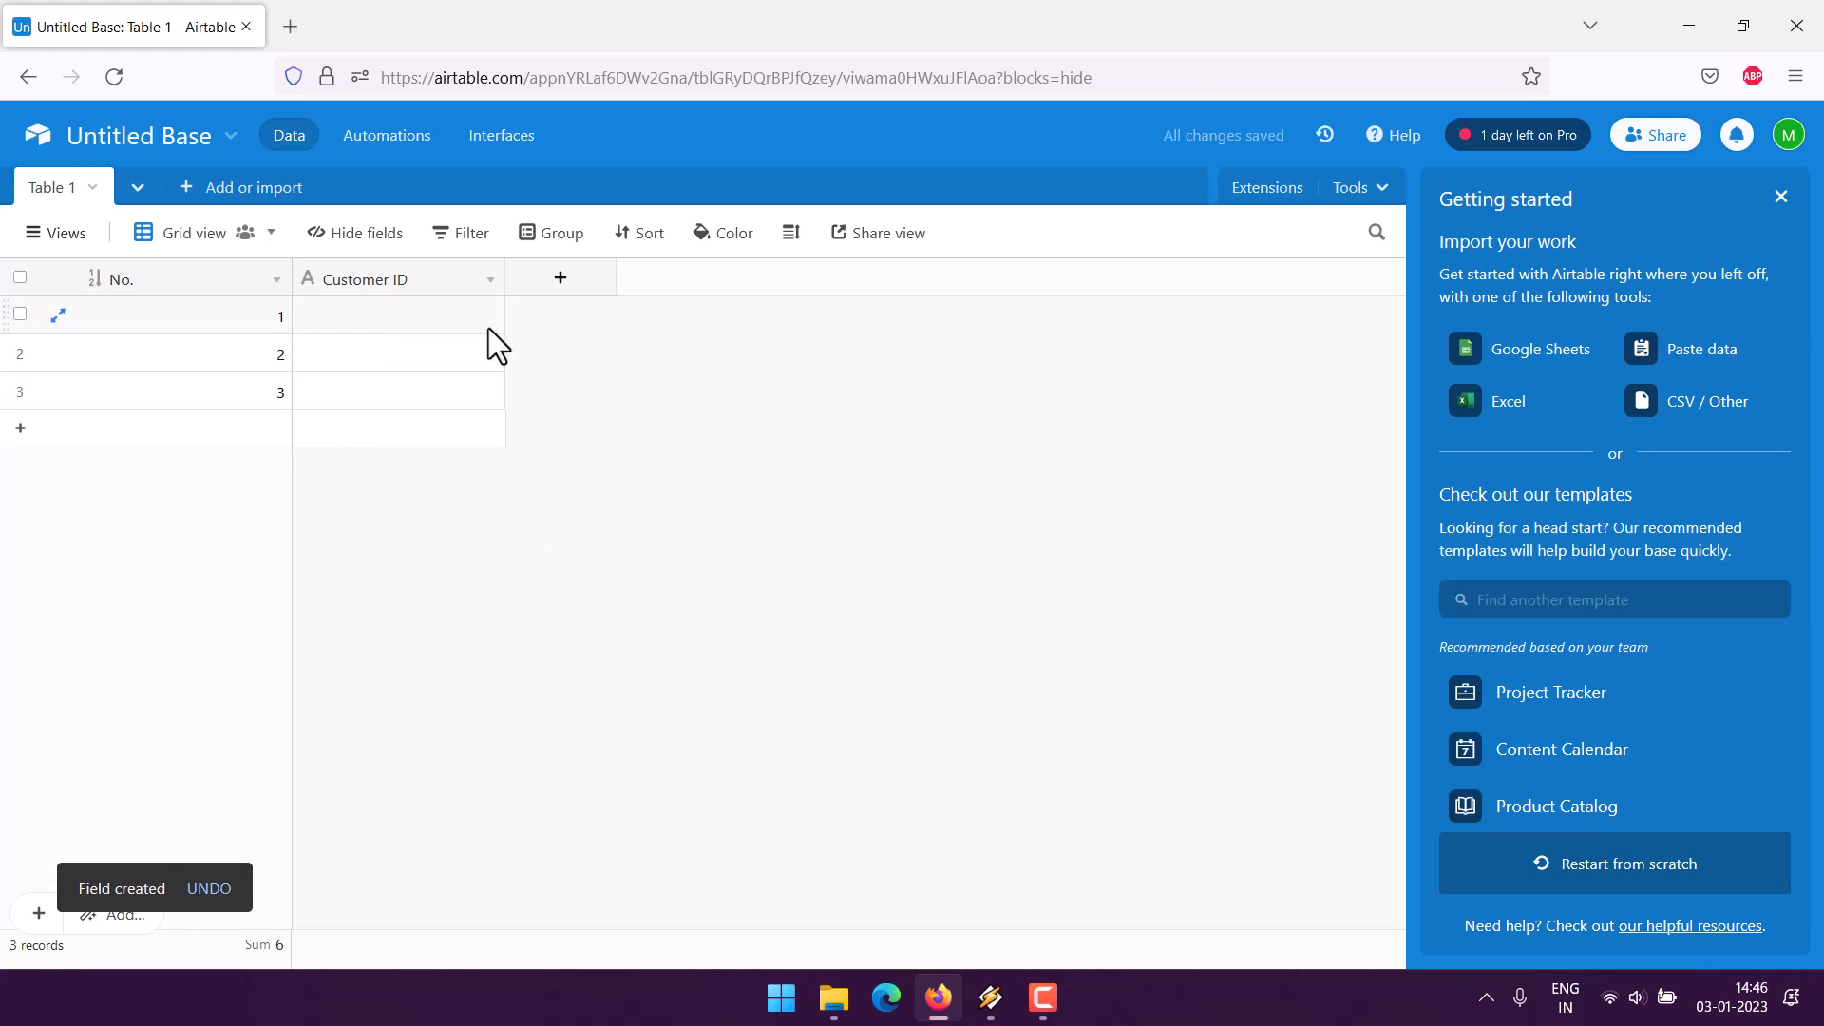
- Add single line text fields 'Company Name' and 'Contact Name'
click(557, 279)
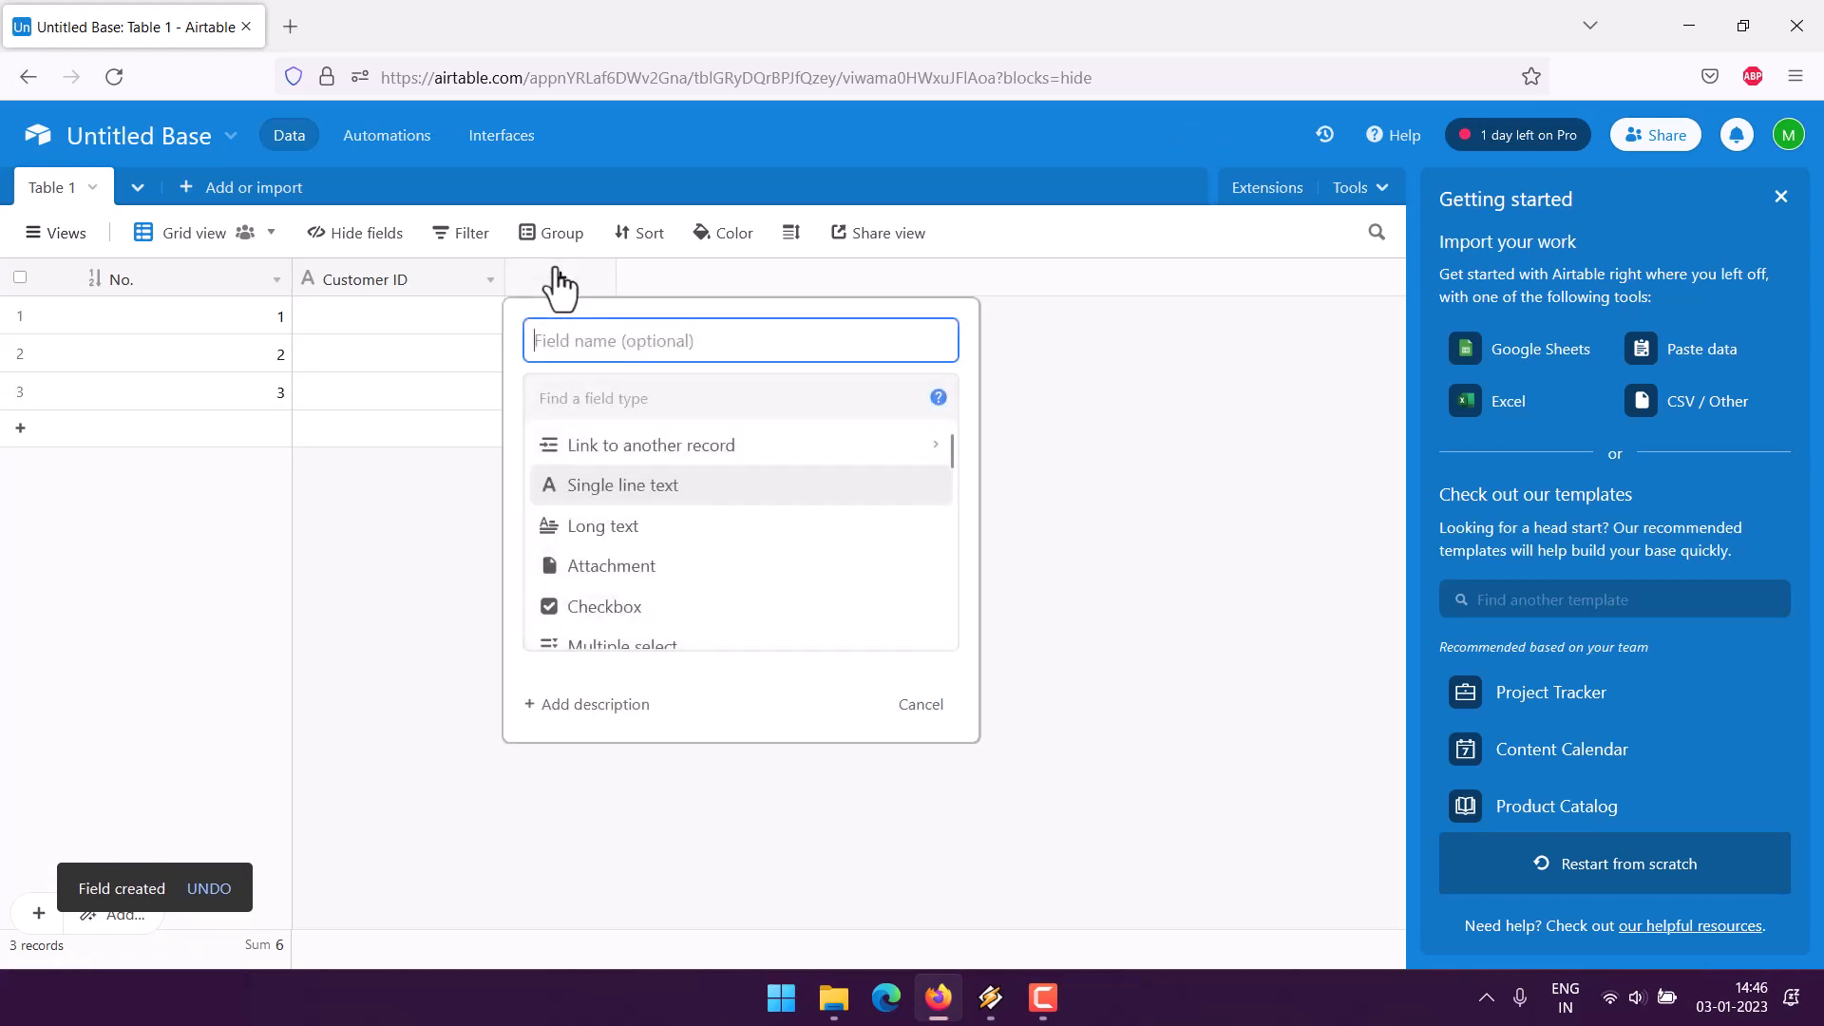
text(Company)
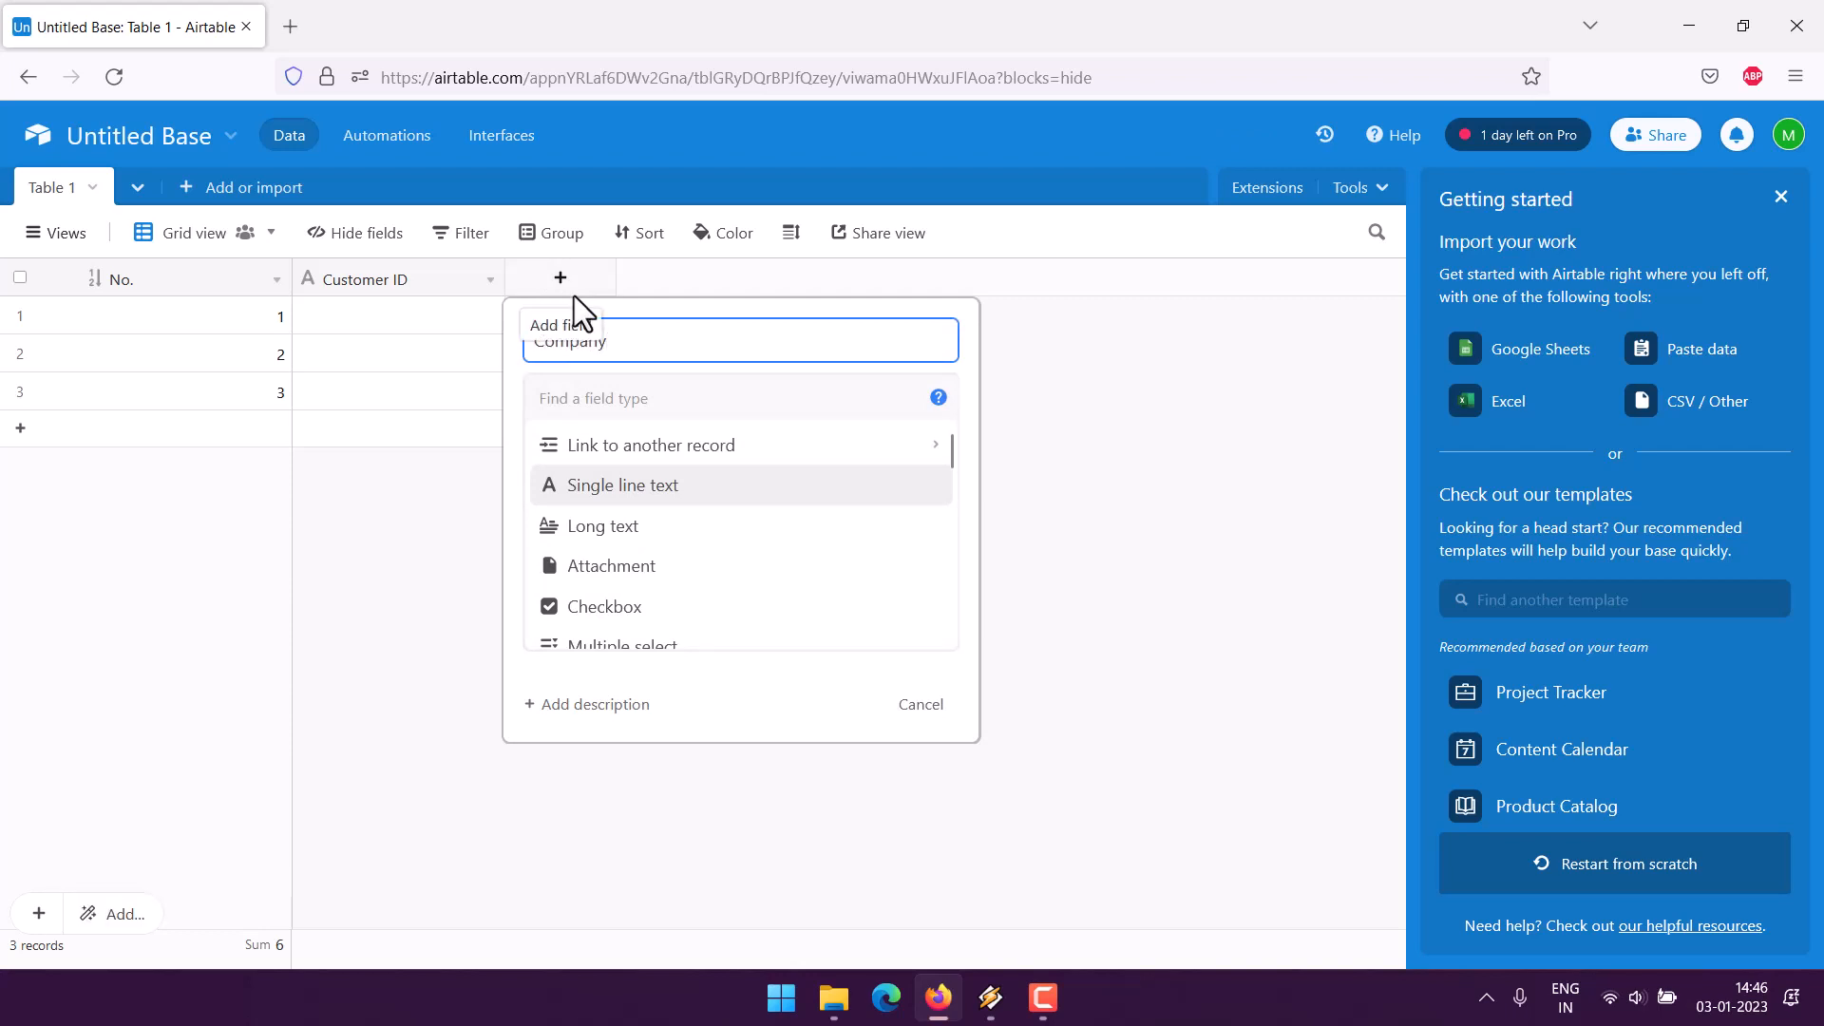
text( Name)
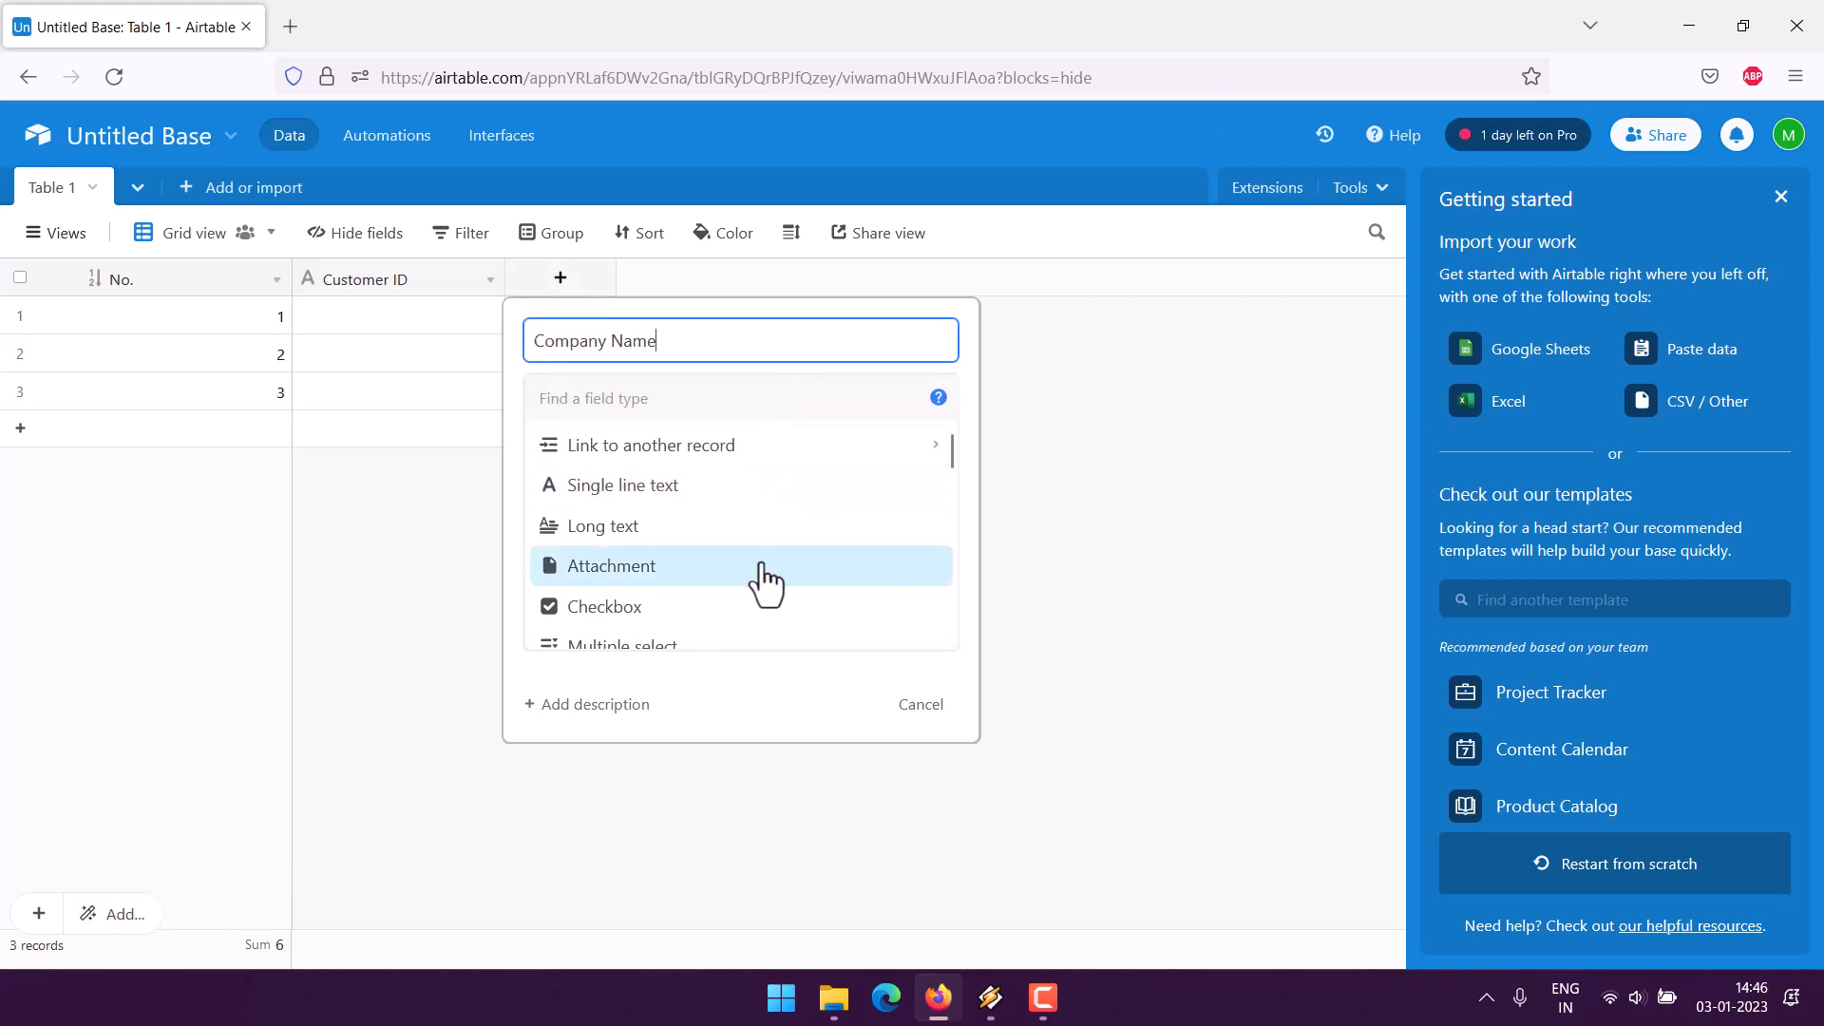
click(612, 487)
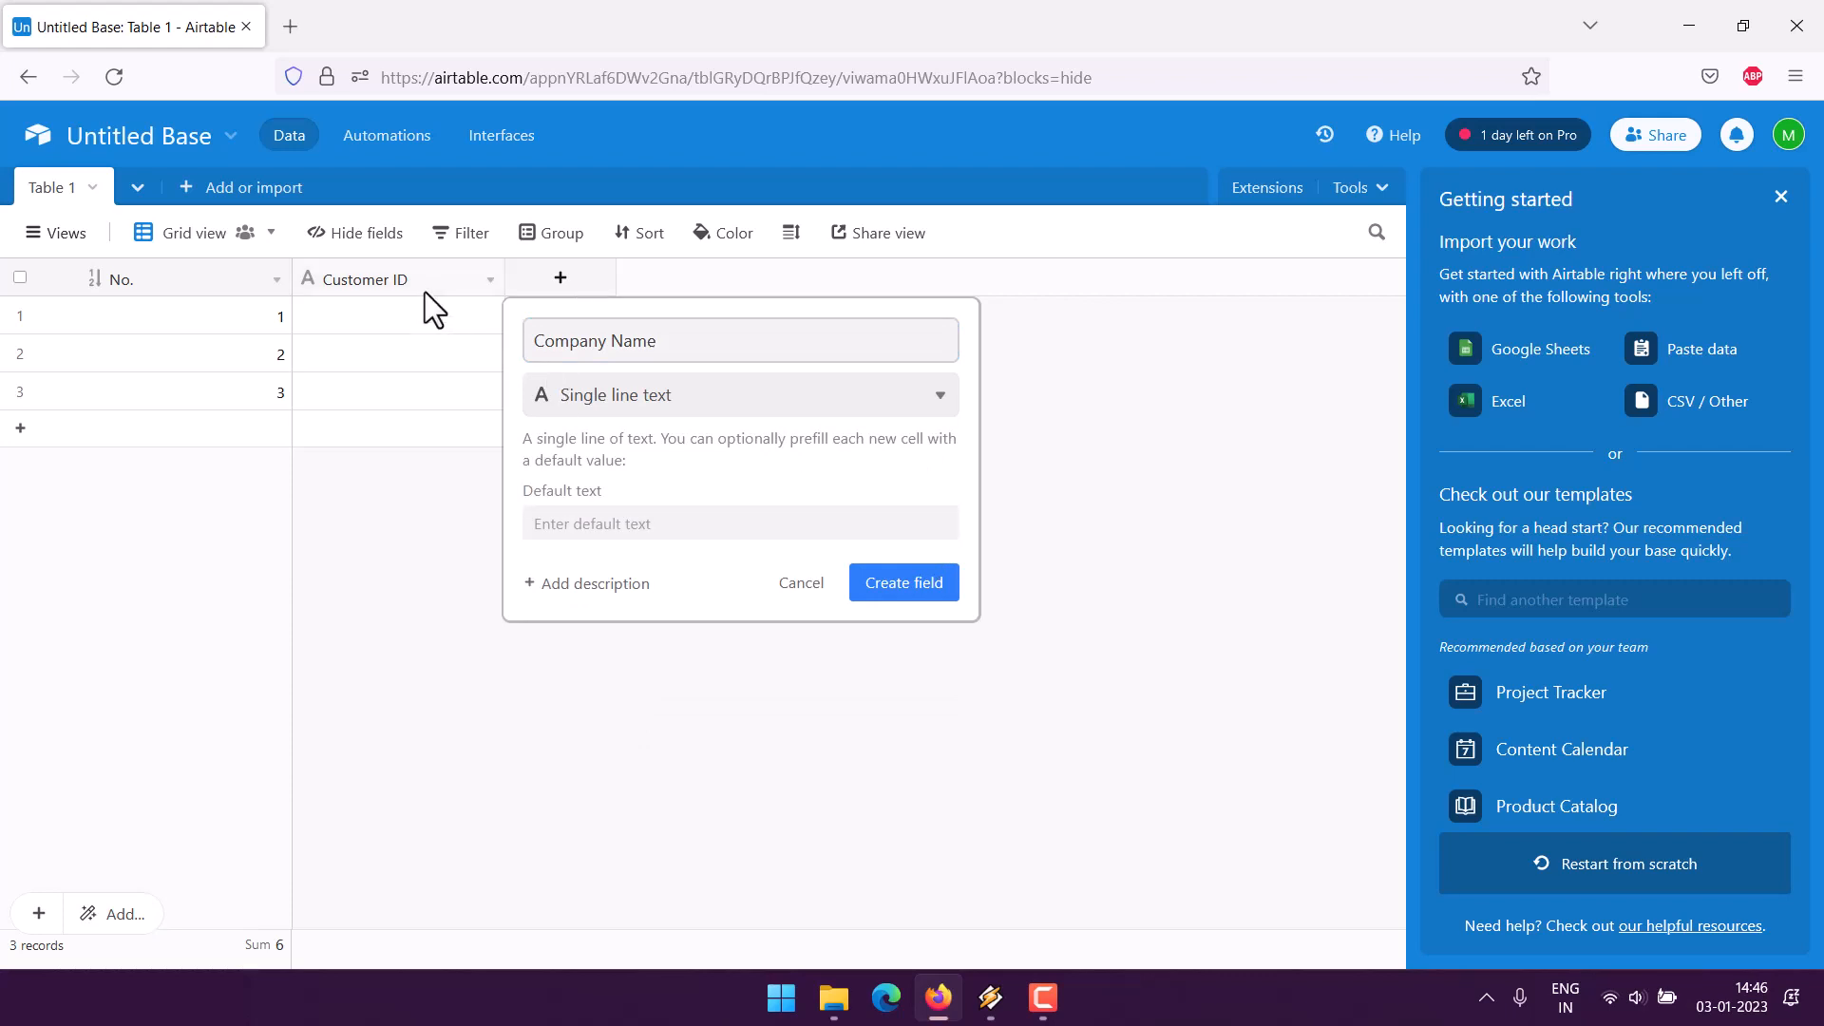
click(921, 584)
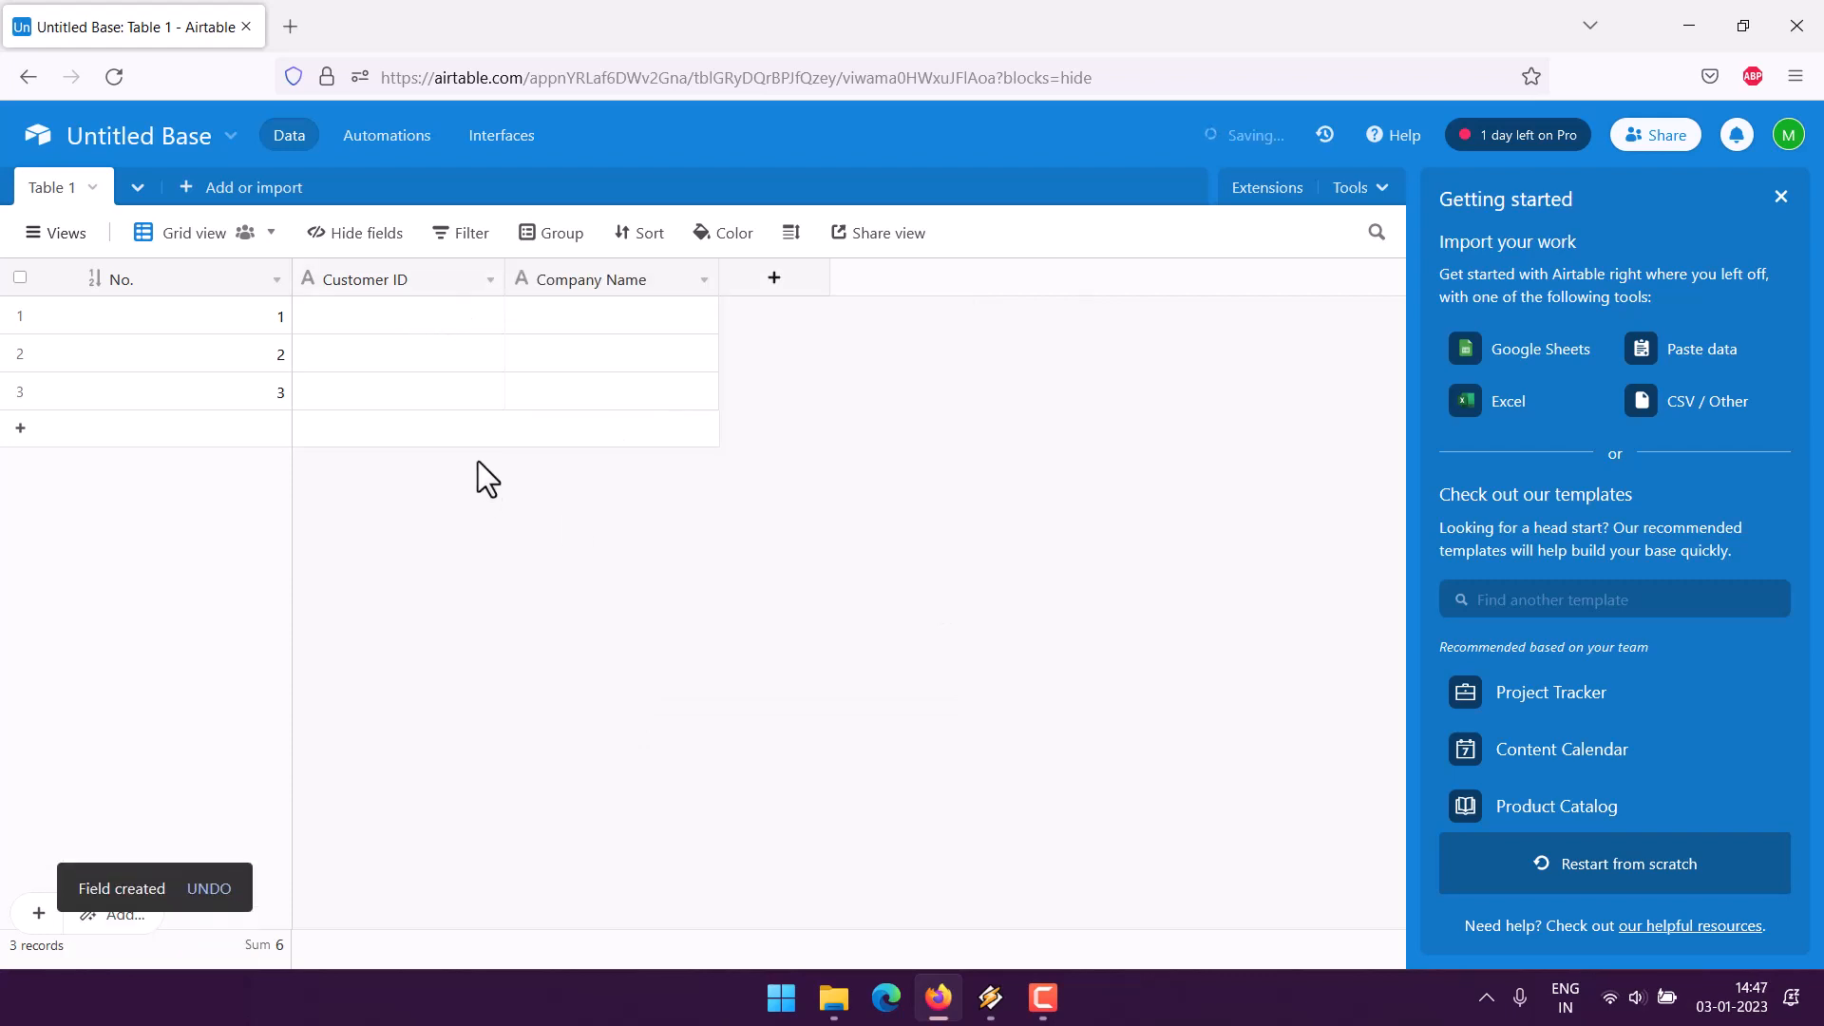
click(773, 285)
text(Conta)
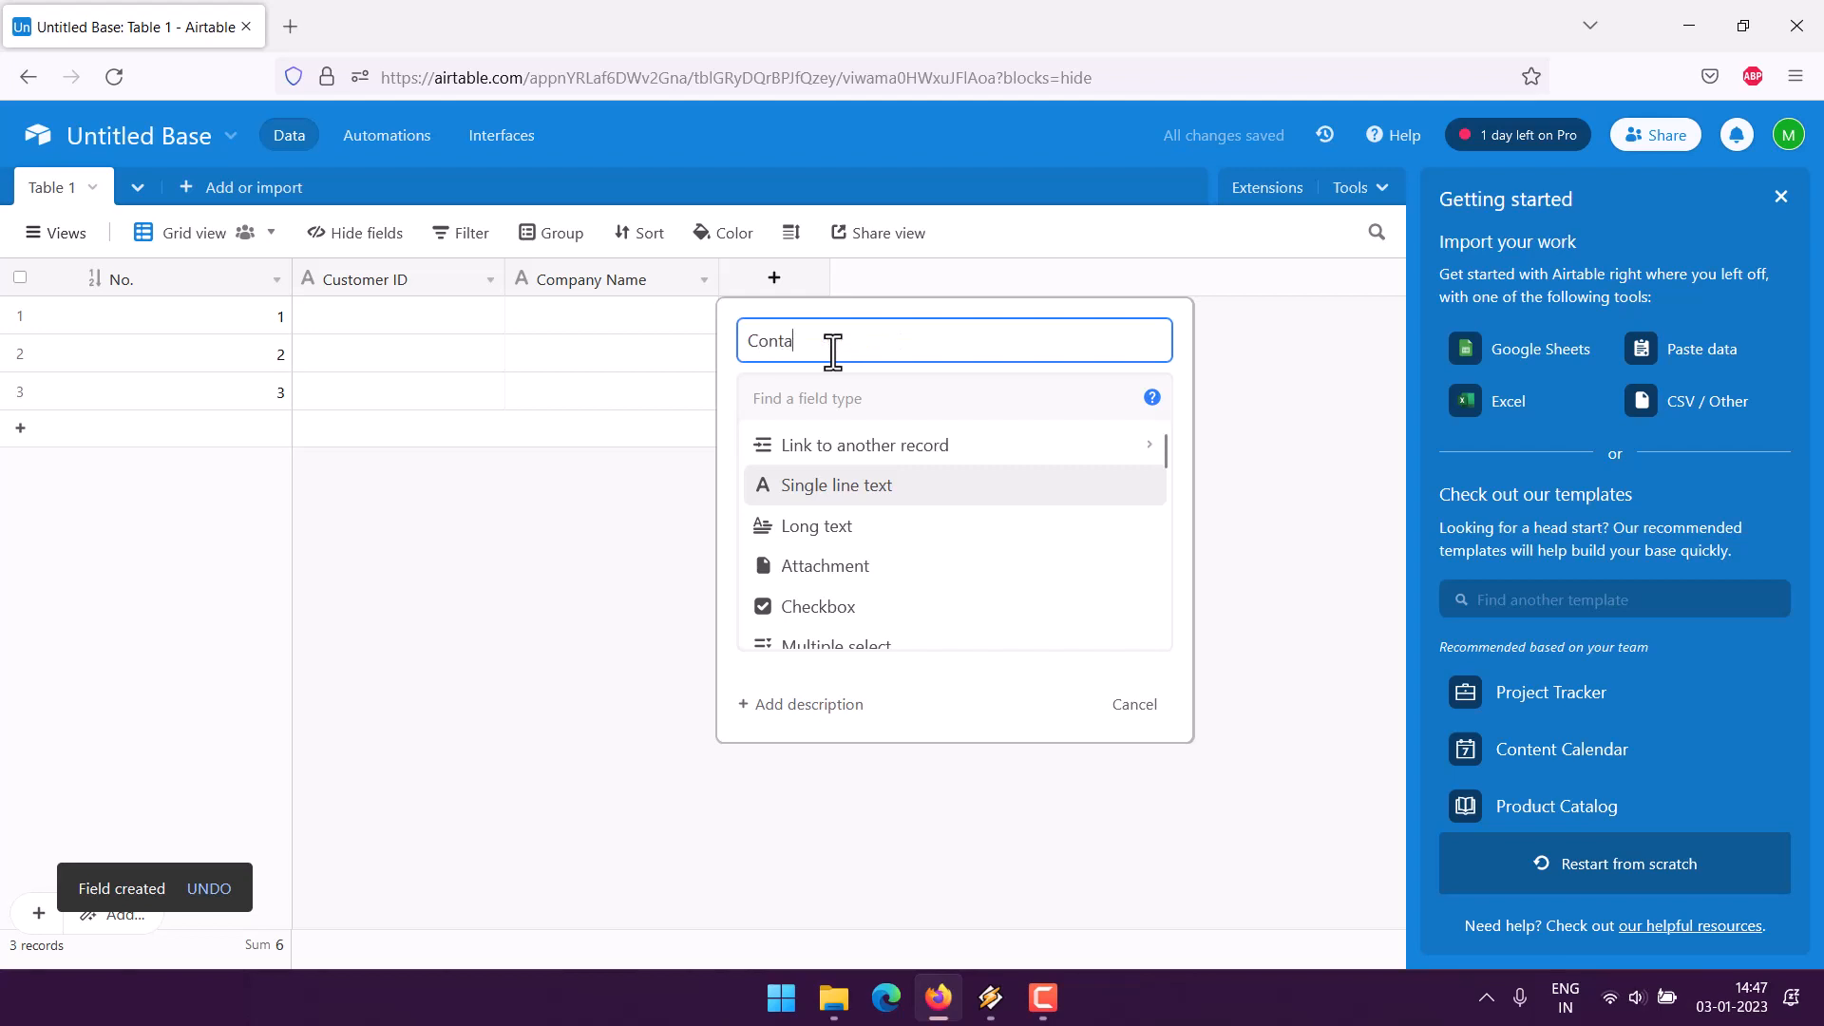
text(ct Name)
click(866, 485)
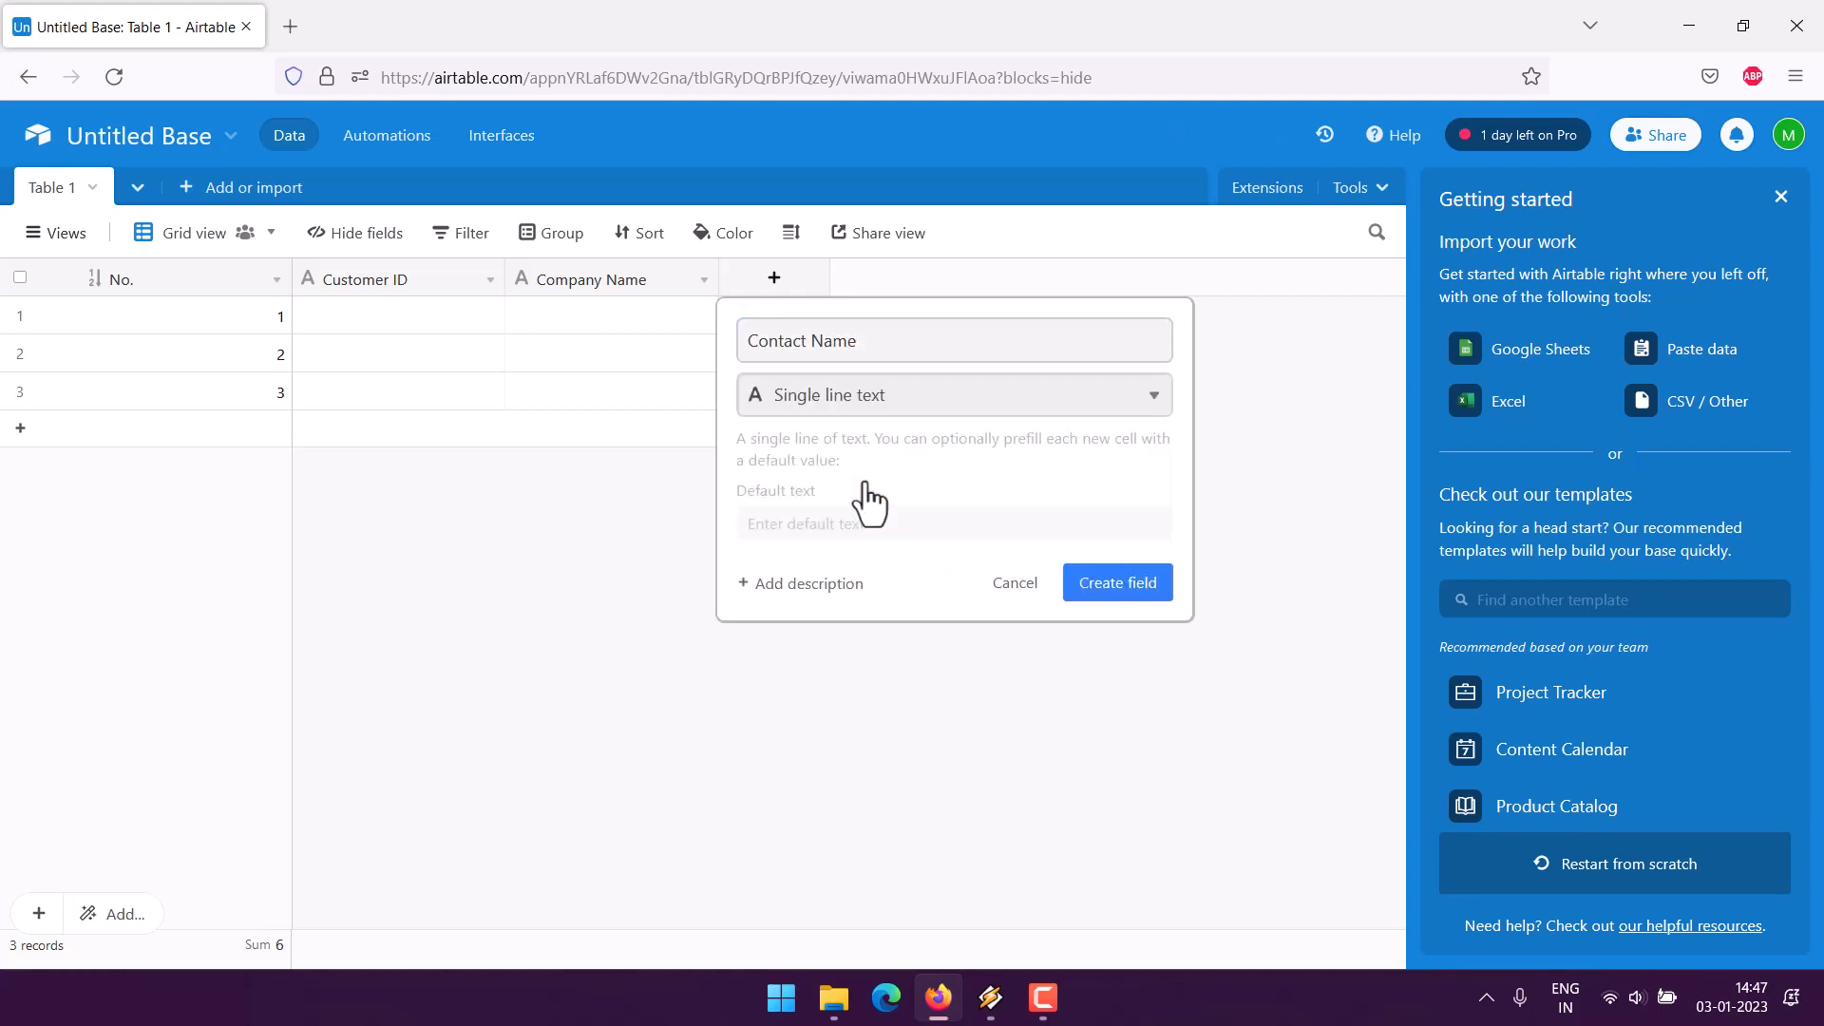
click(1119, 589)
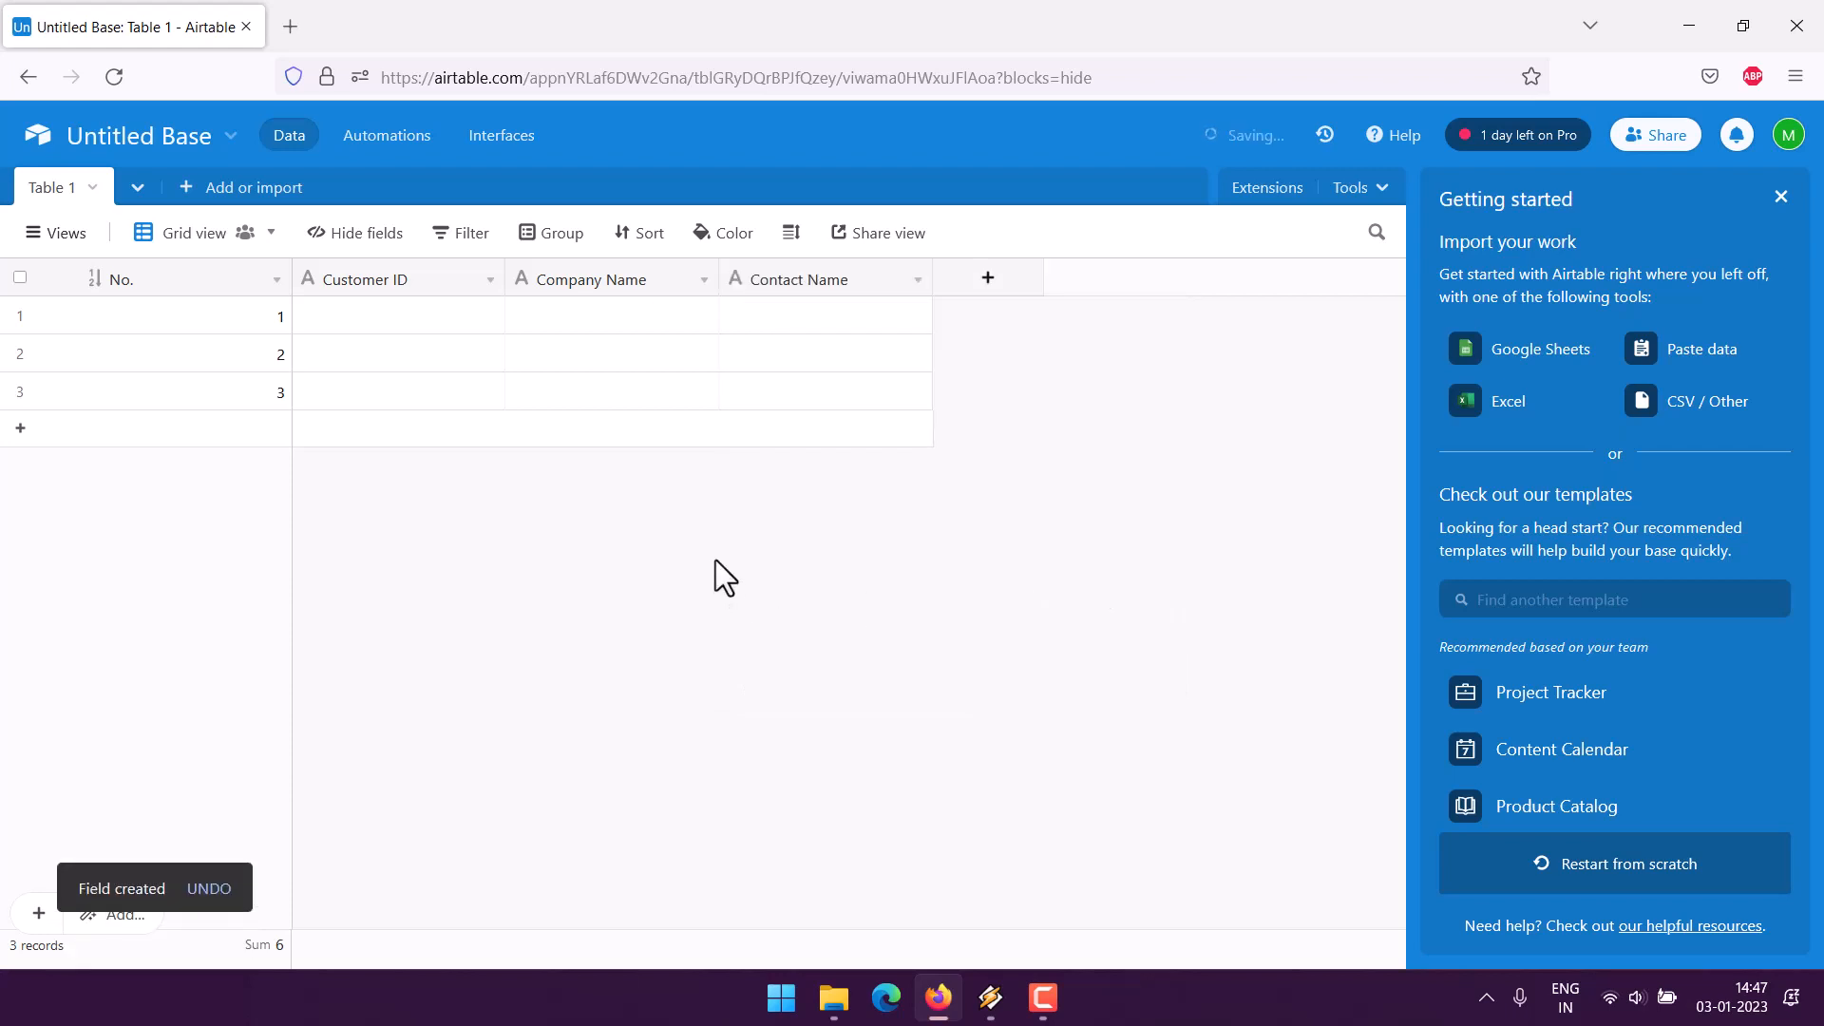
- Start a multiple-select field named 'City' with Delhi as its first option
click(988, 280)
text(City)
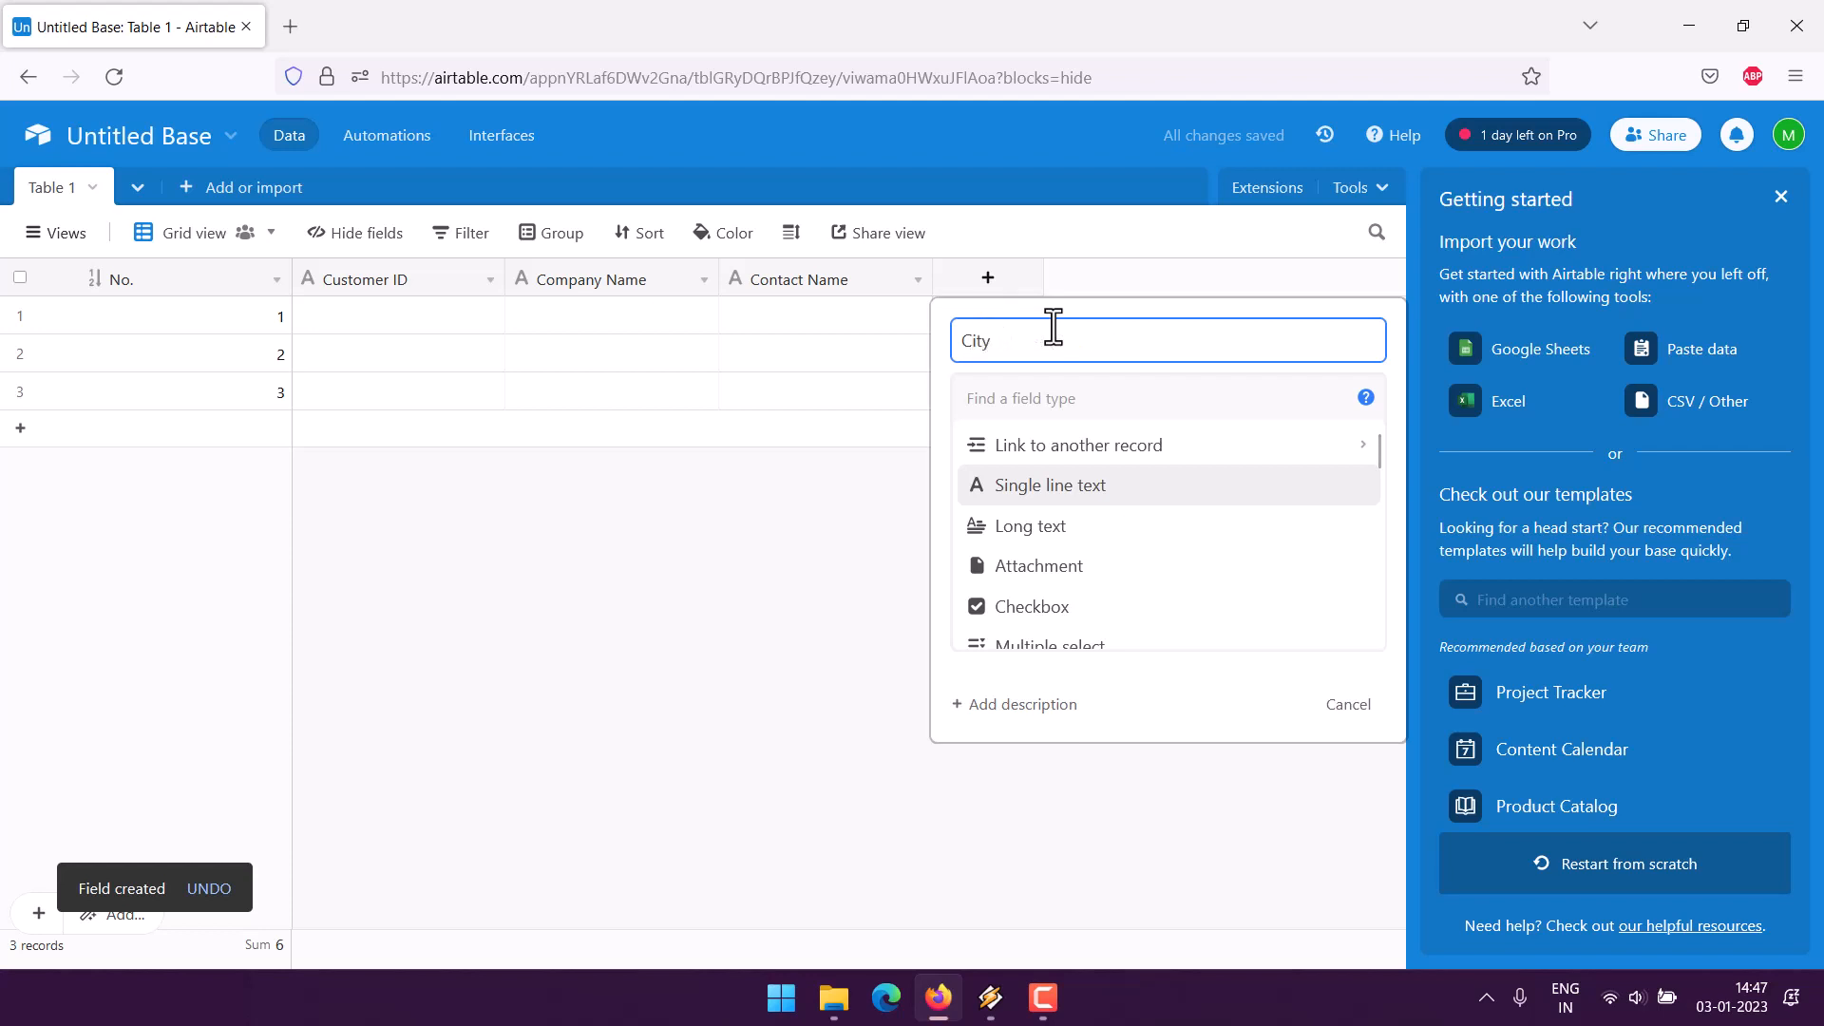
scroll(1143, 522, down, 3)
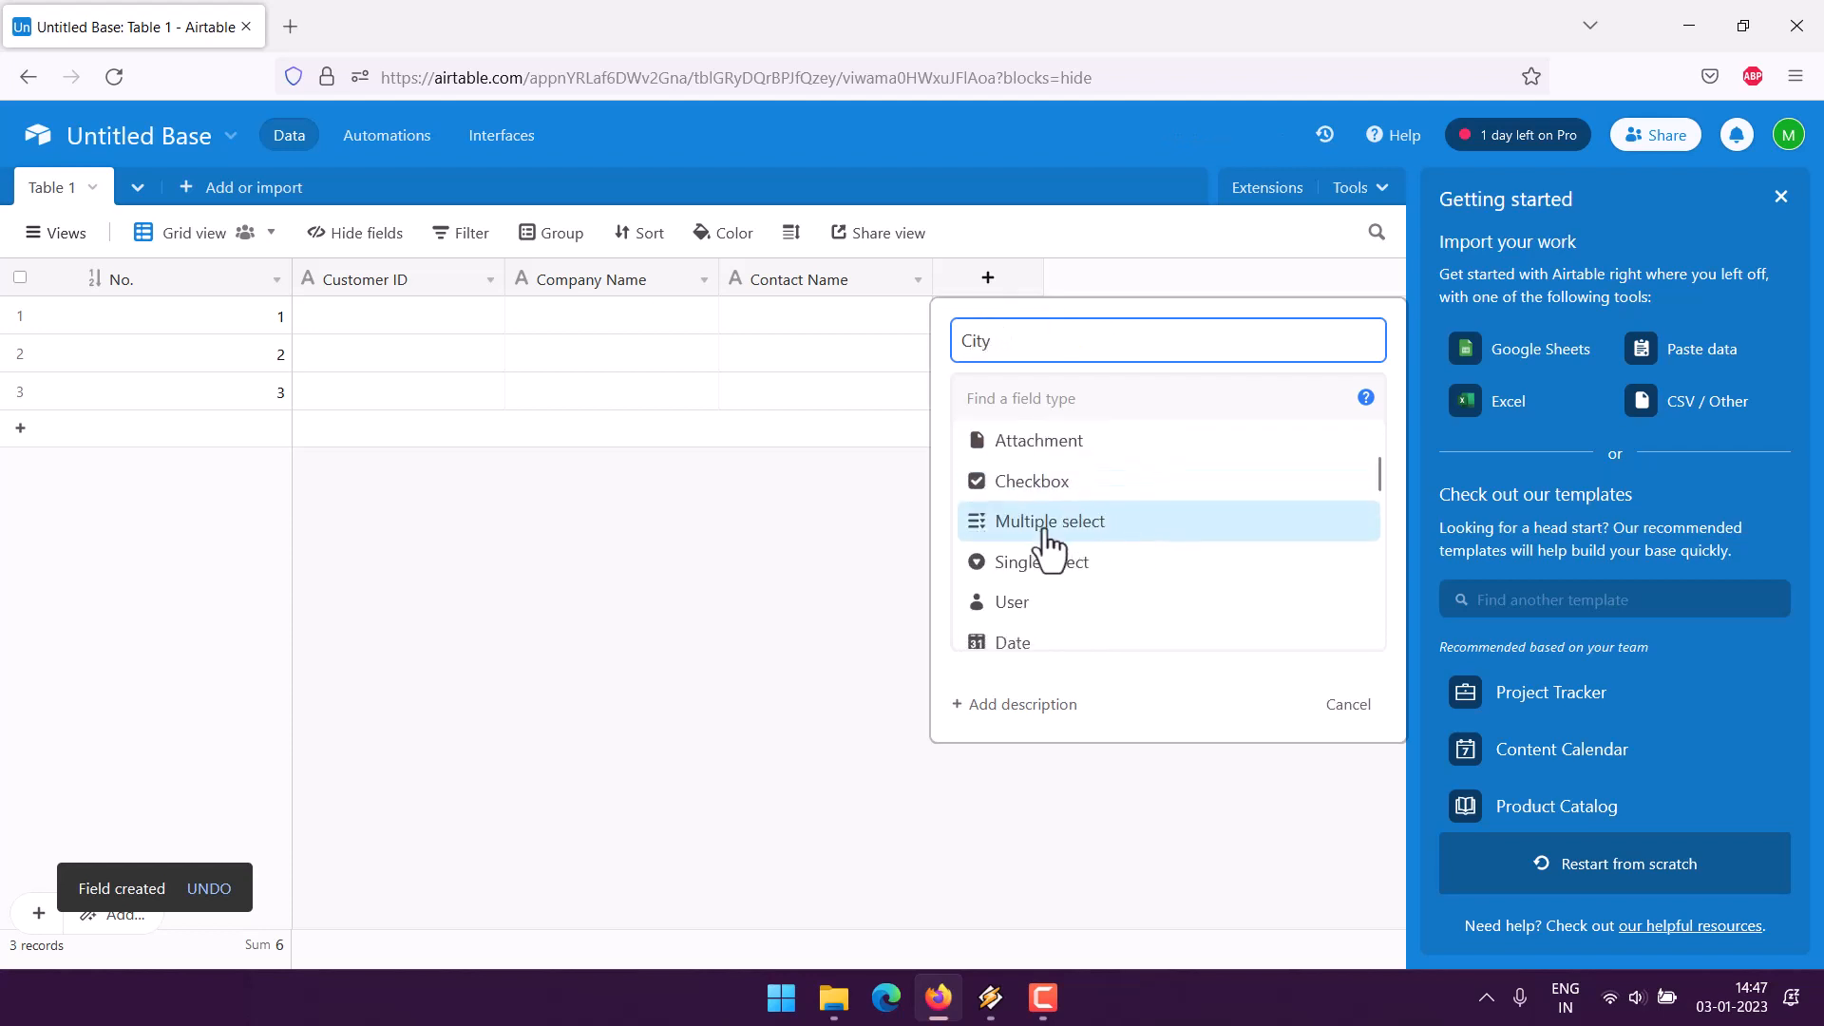
click(1053, 538)
click(1102, 591)
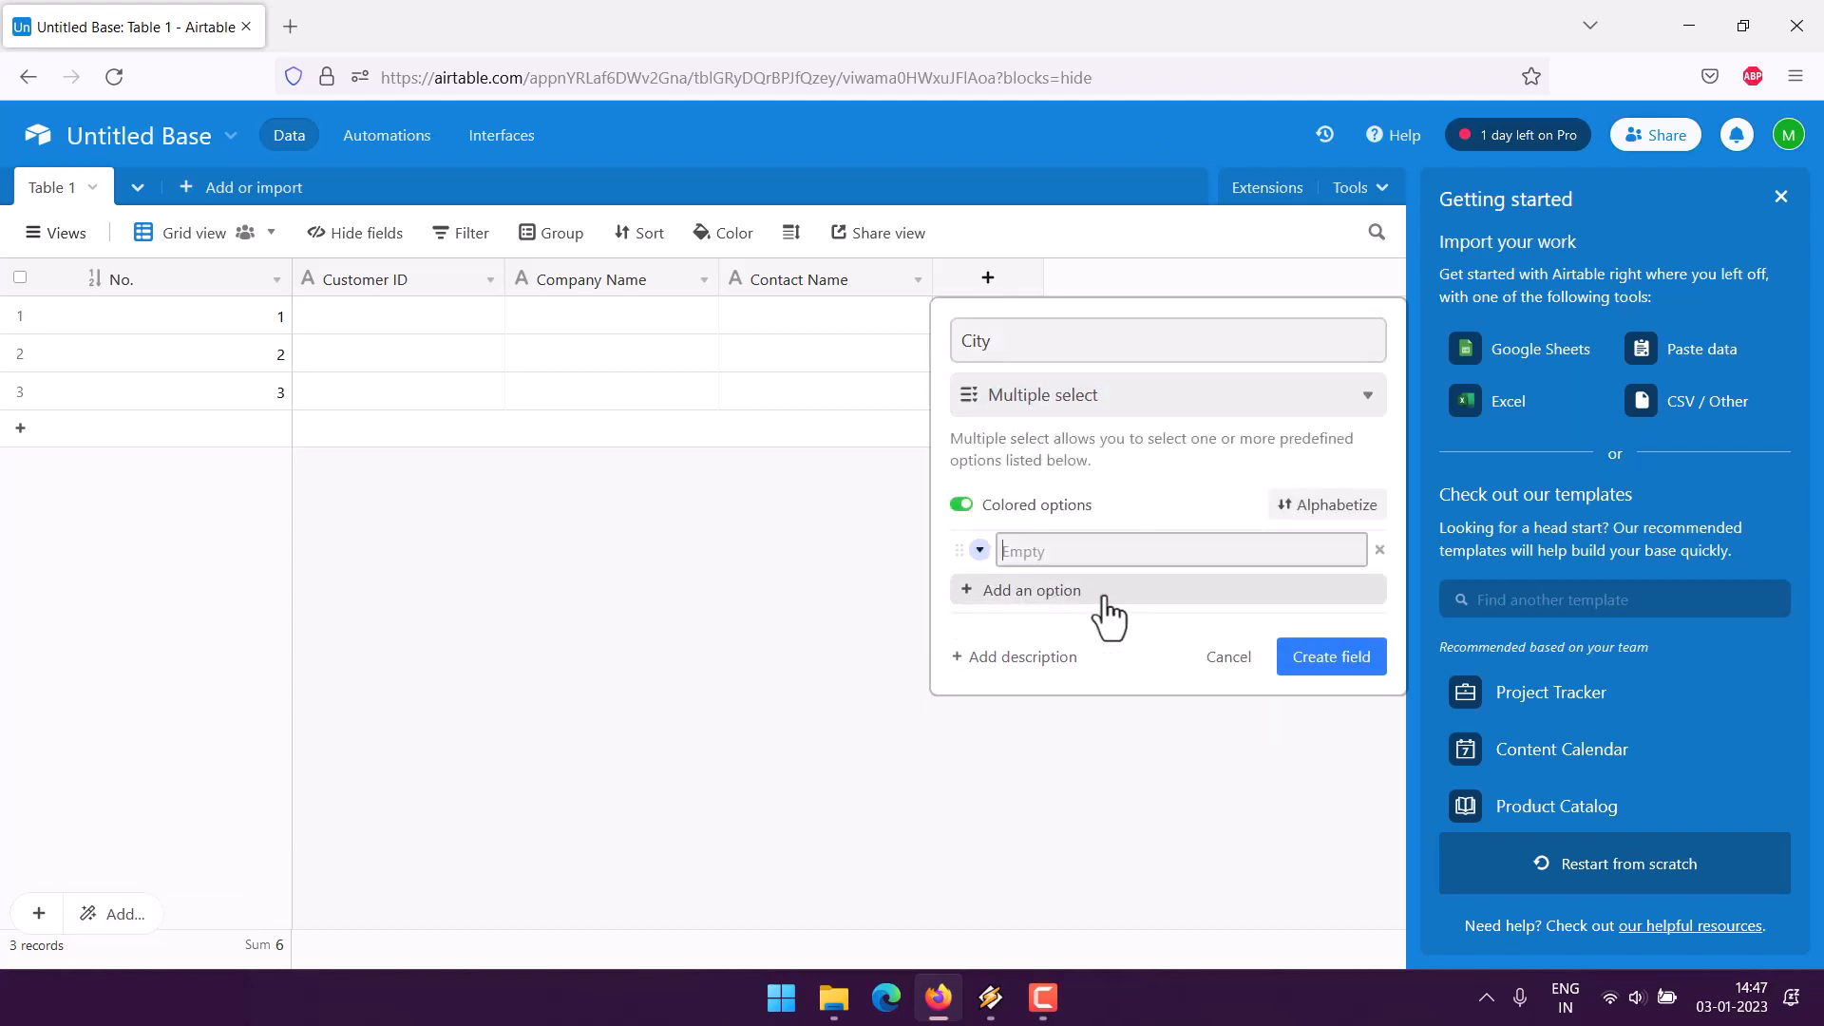
text(Delhi)
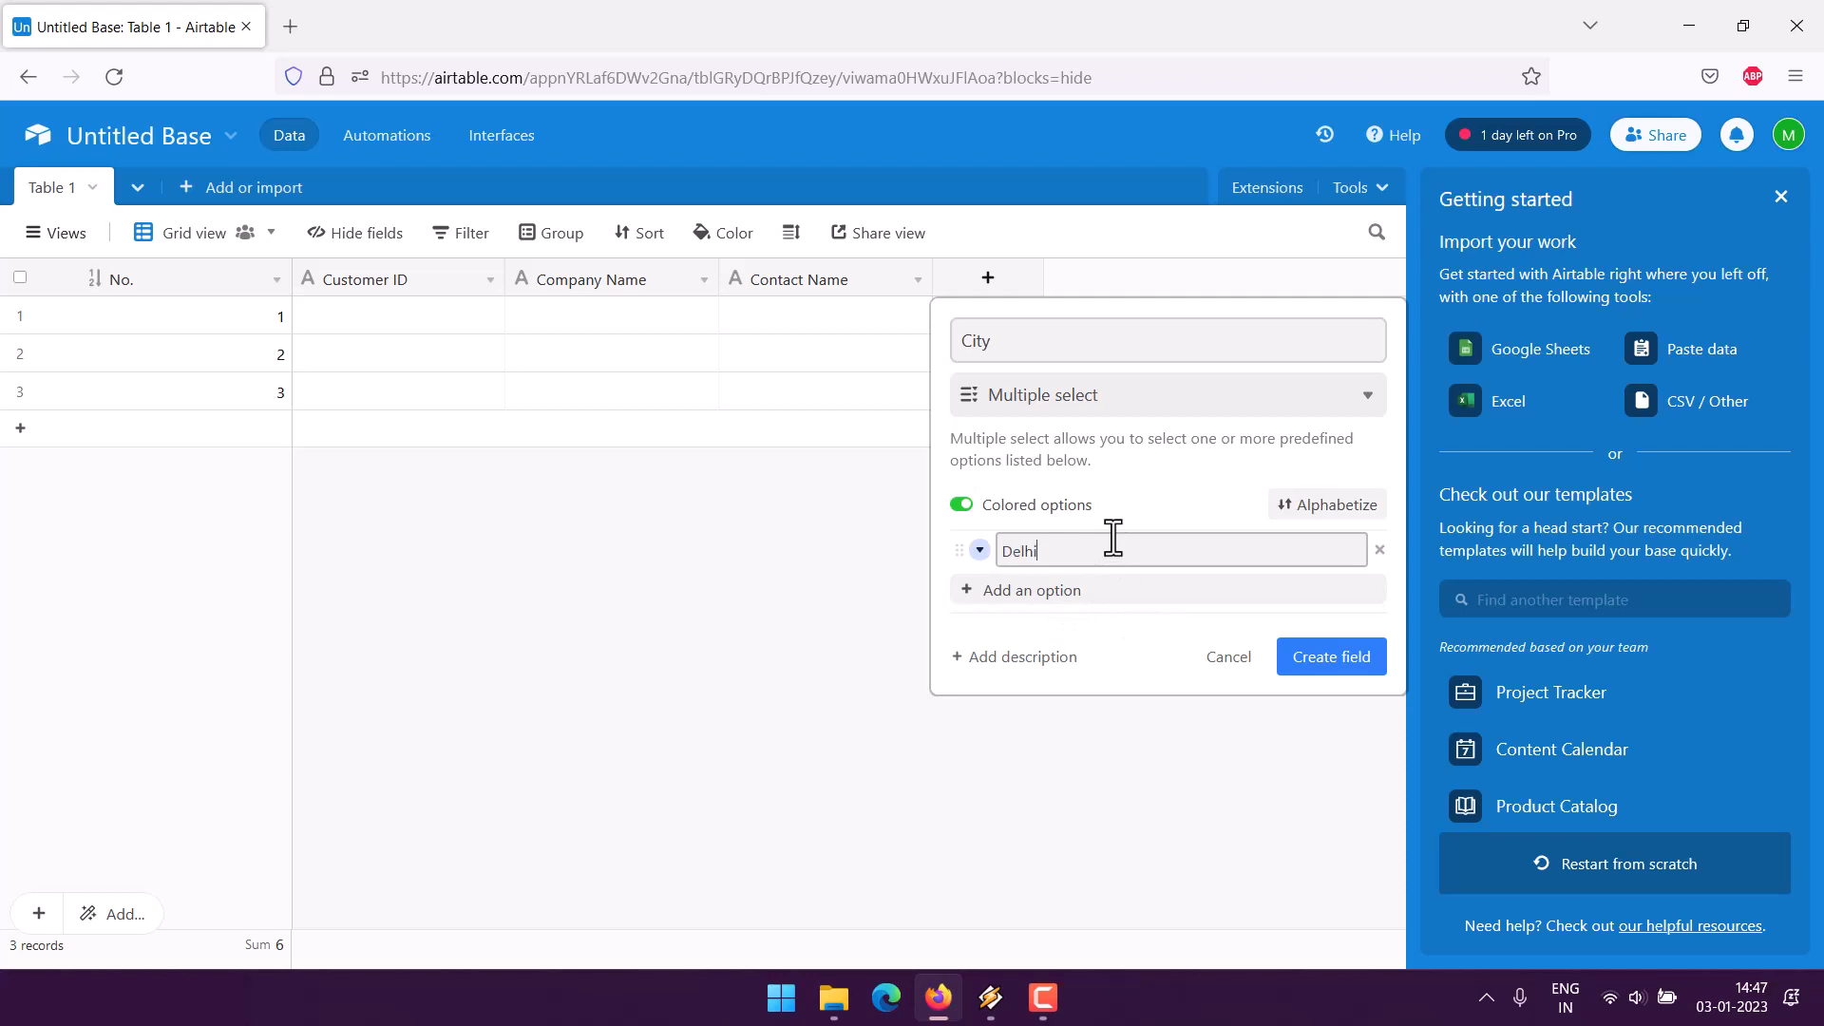
click(1079, 594)
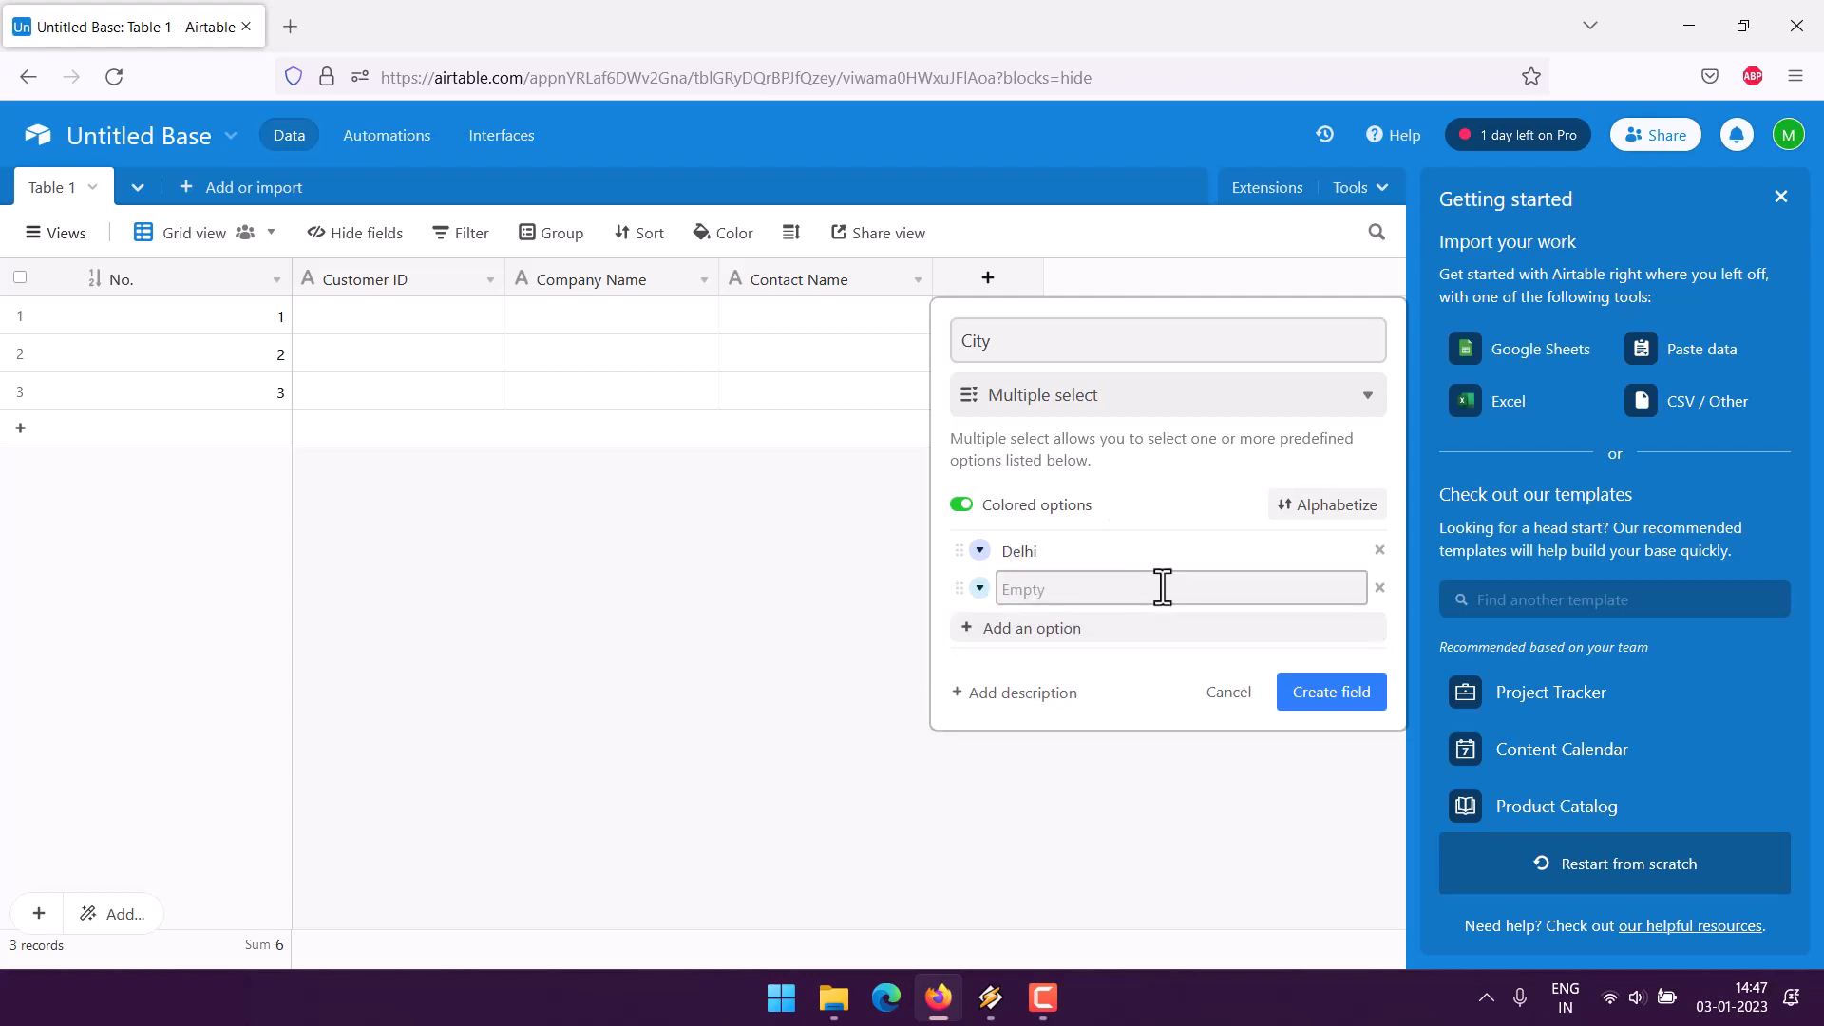
- Add the options Pune, Mumbai and Others, then create the City field
text(PuNE)
key(BackSpace)
key(BackSpace)
text(NE)
key(BackSpace)
text(me)
key(BackSpace)
key(BackSpace)
text(ne)
click(1091, 631)
text(Mumbai)
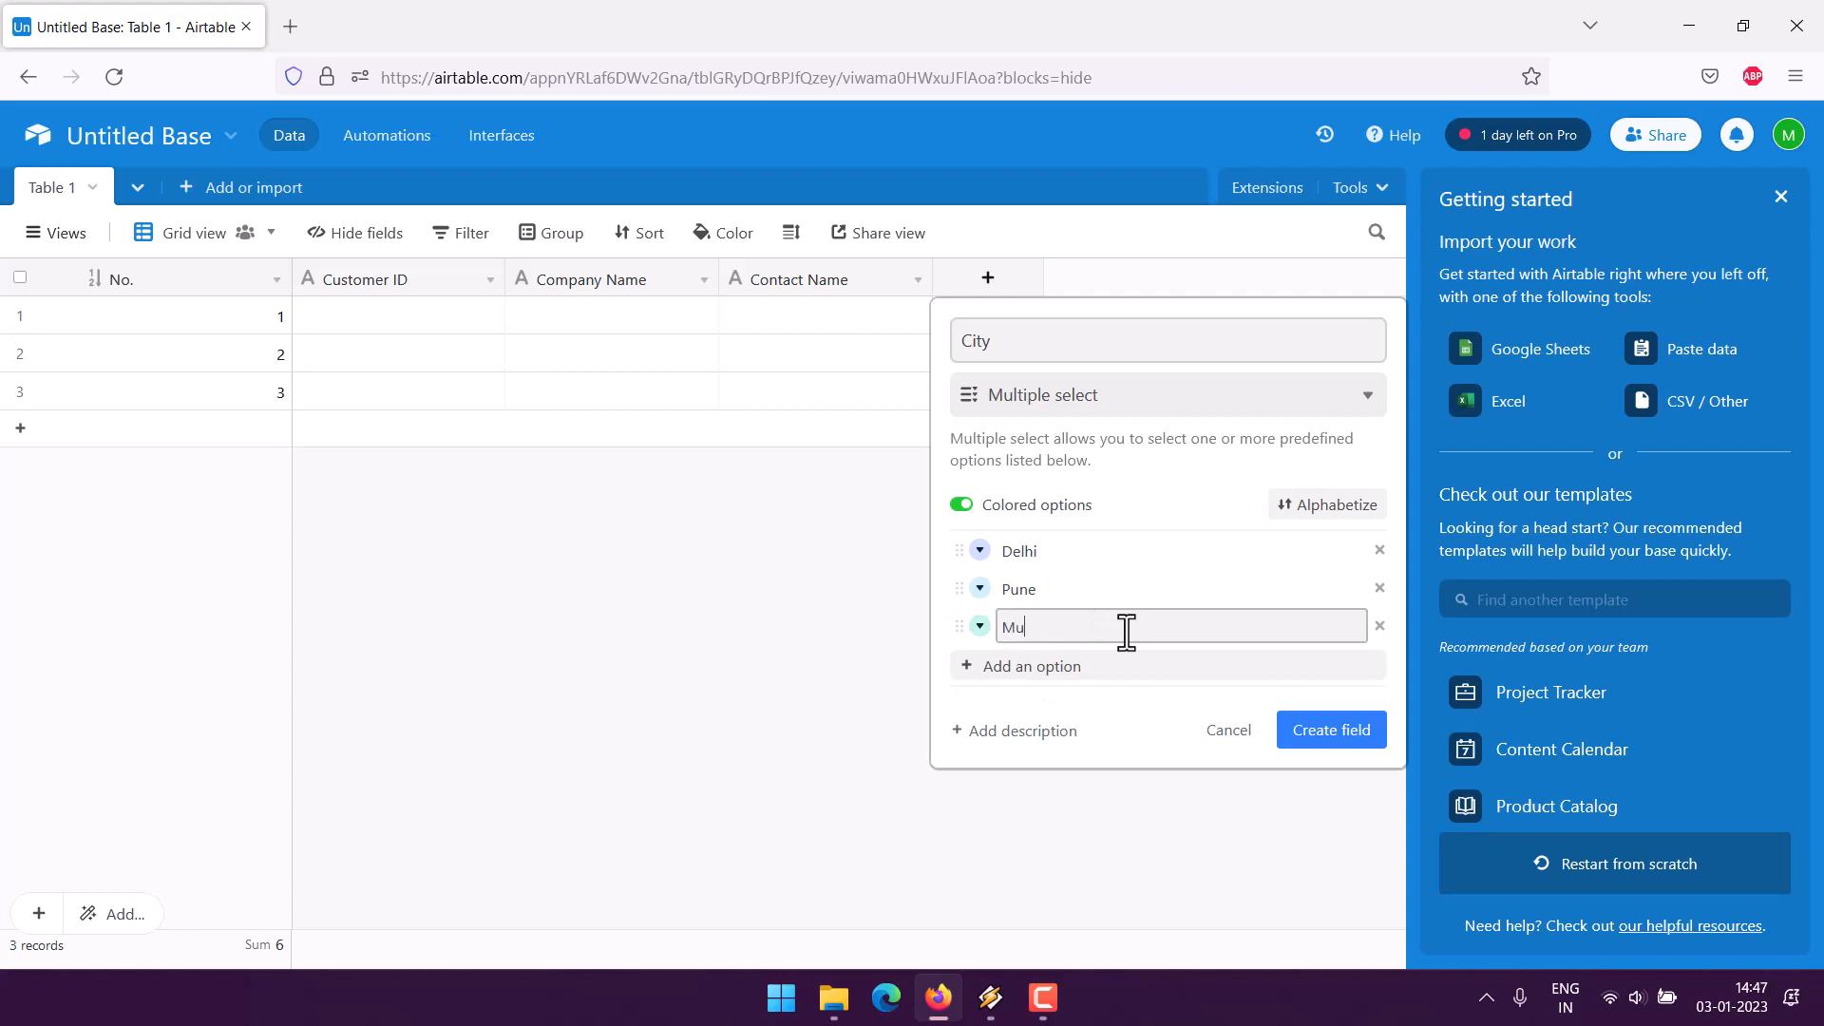
click(979, 667)
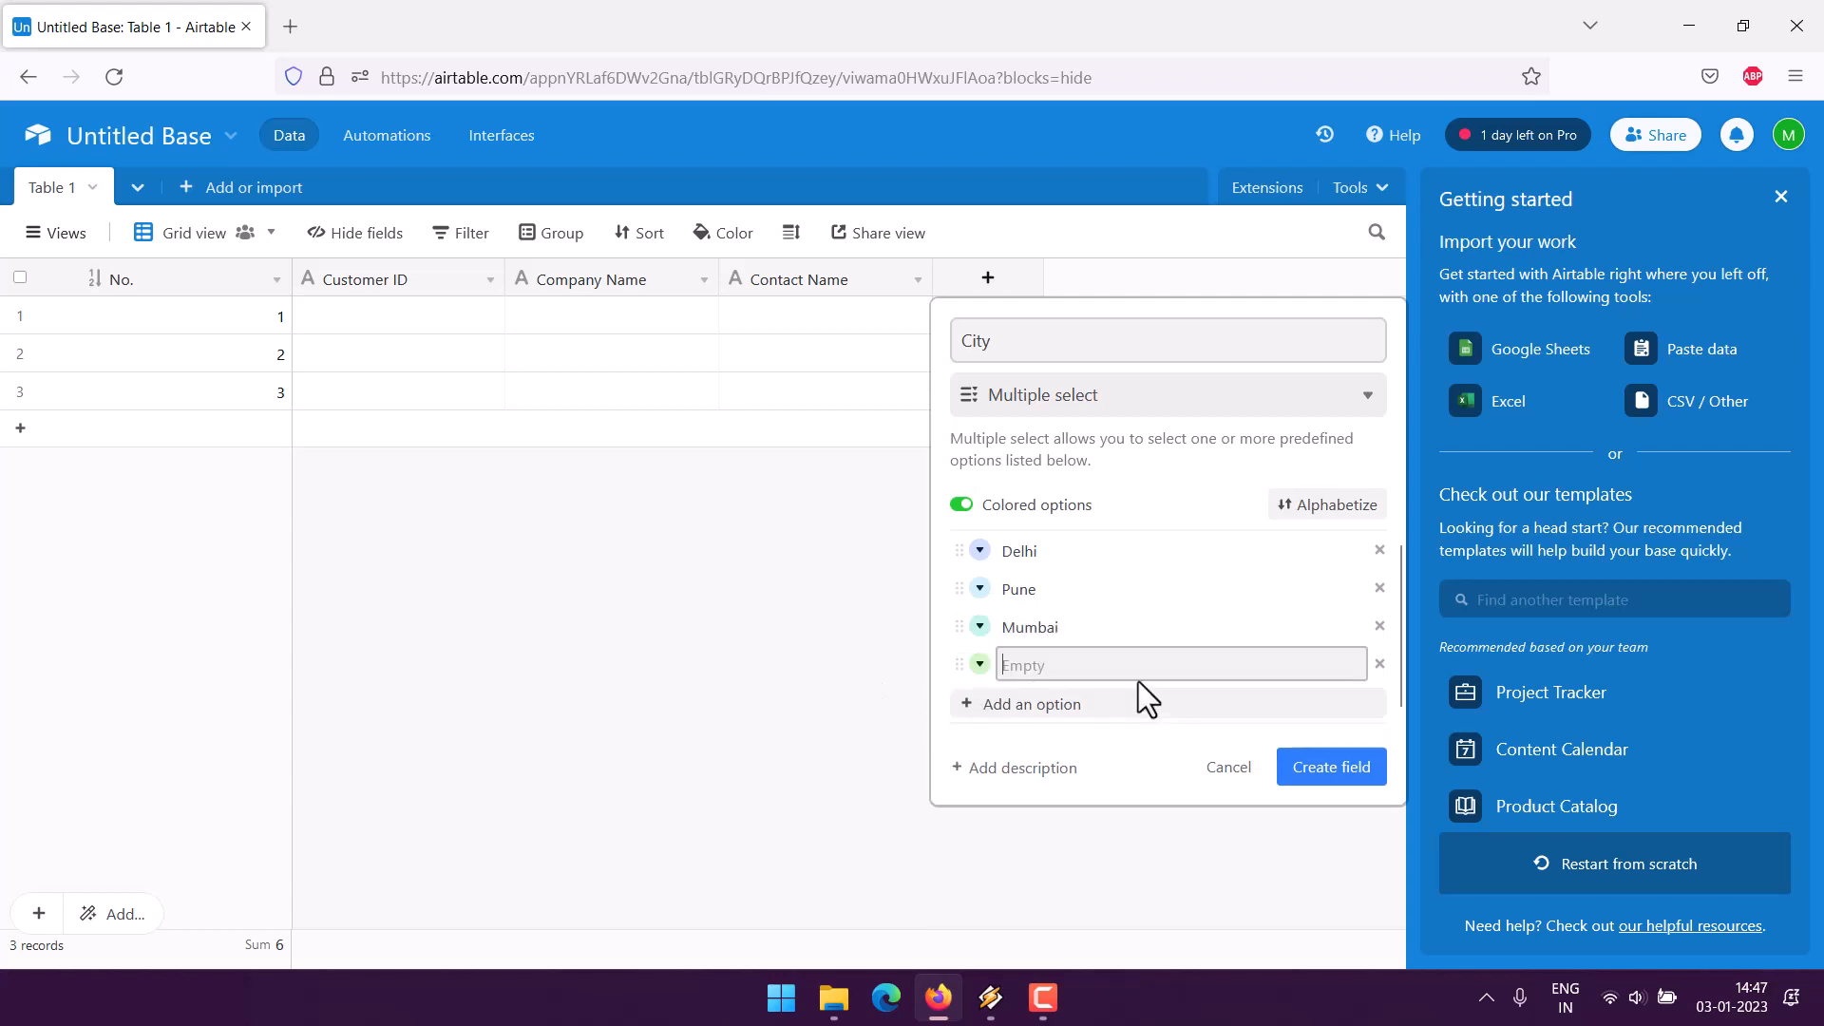
text(Others)
click(1309, 774)
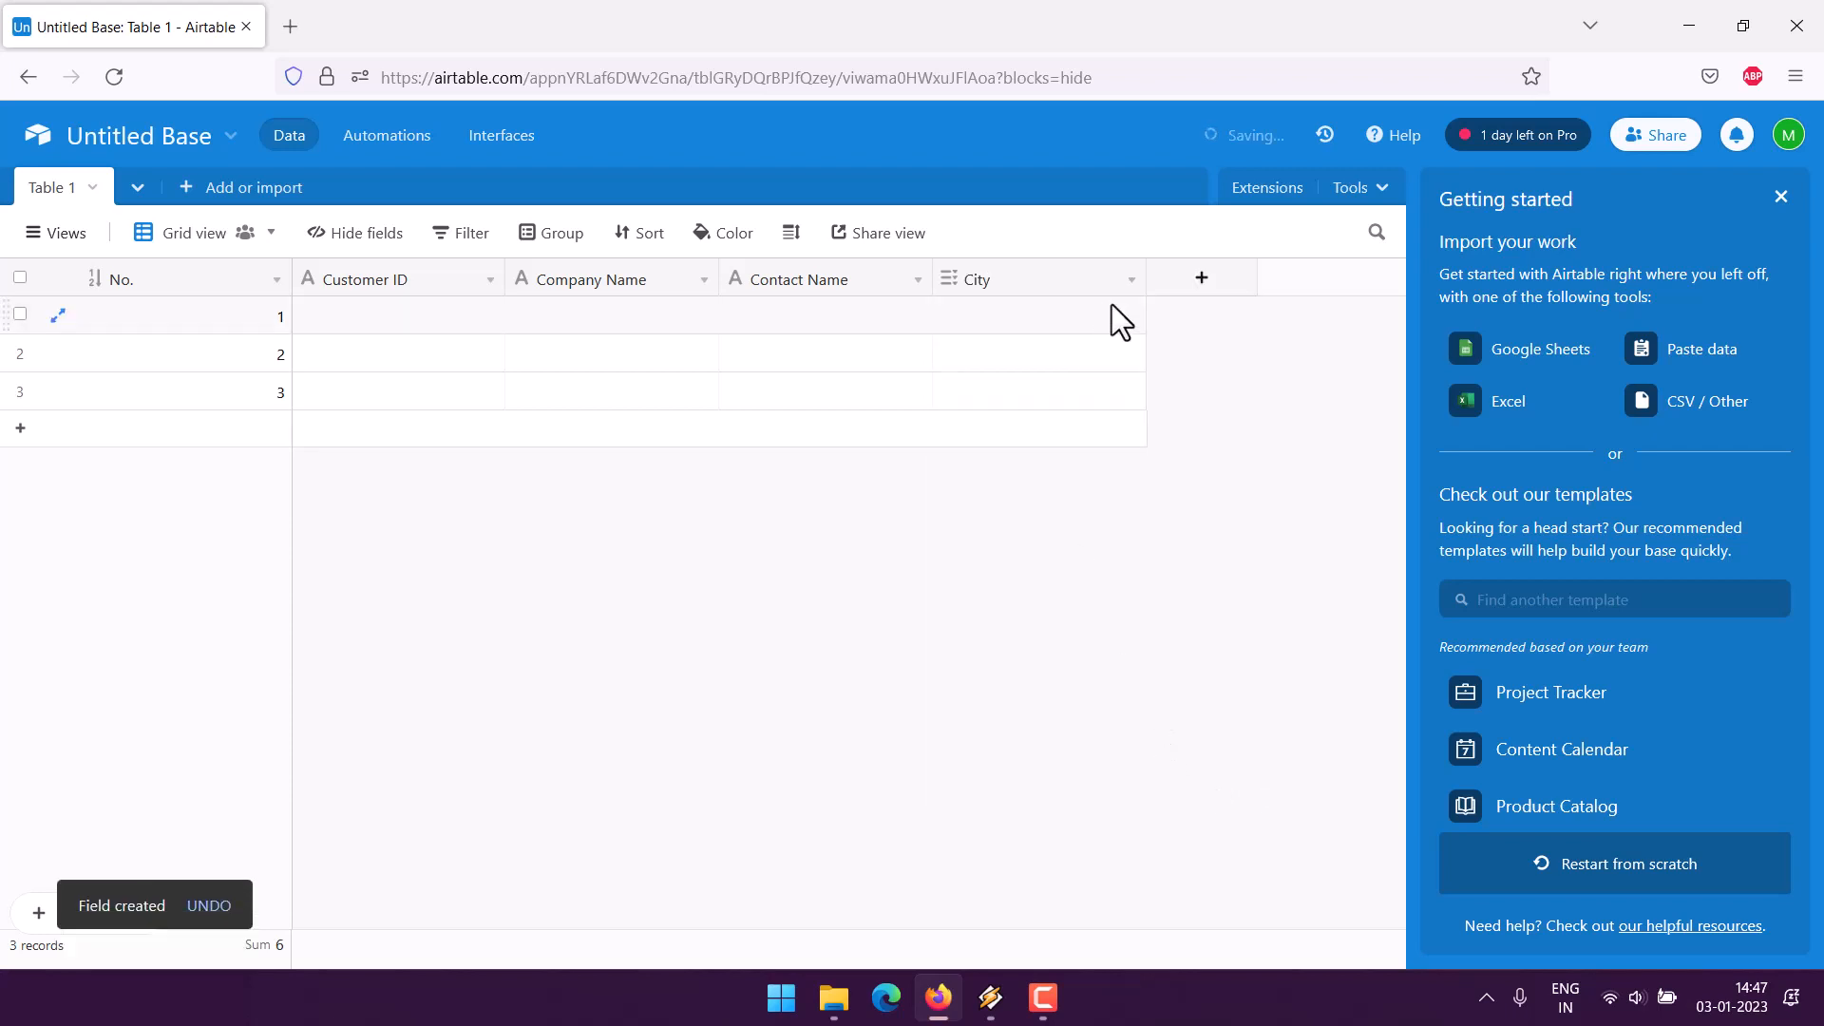
- Add a phone number field named 'Phone' and narrow the City and Phone columns
click(1185, 291)
scroll(1286, 541, down, 3)
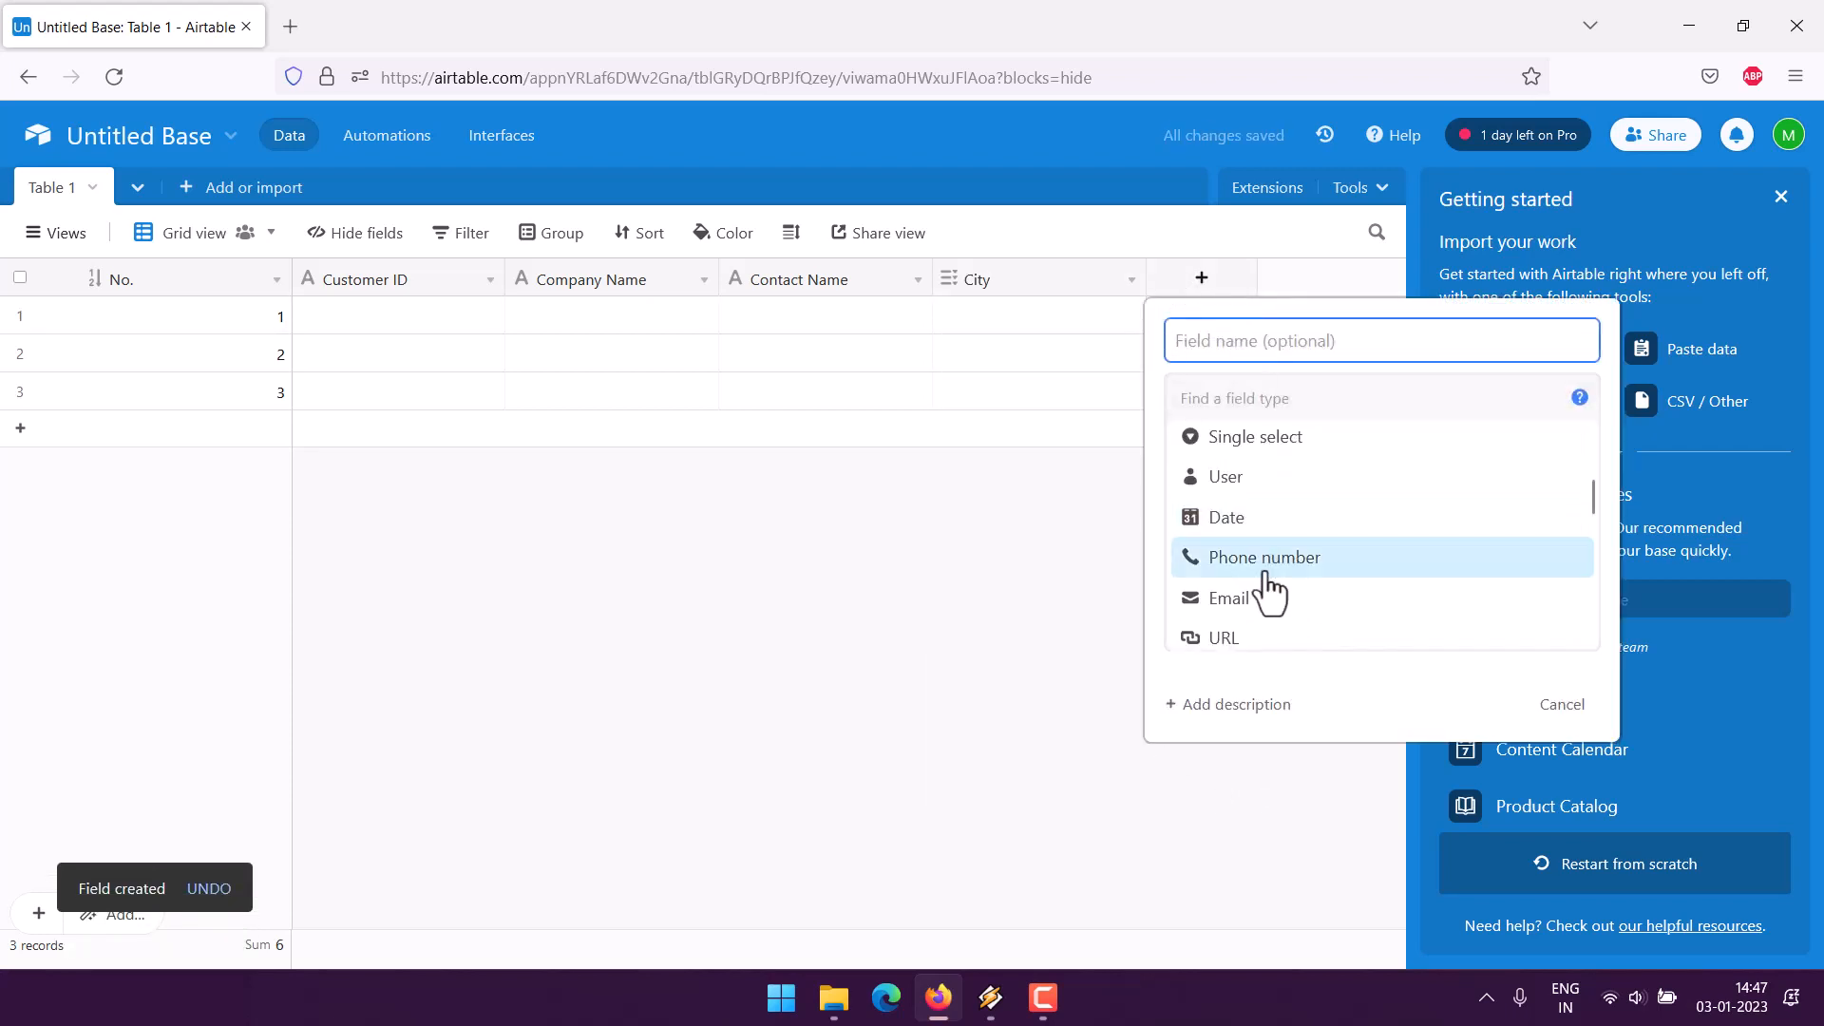
click(1240, 565)
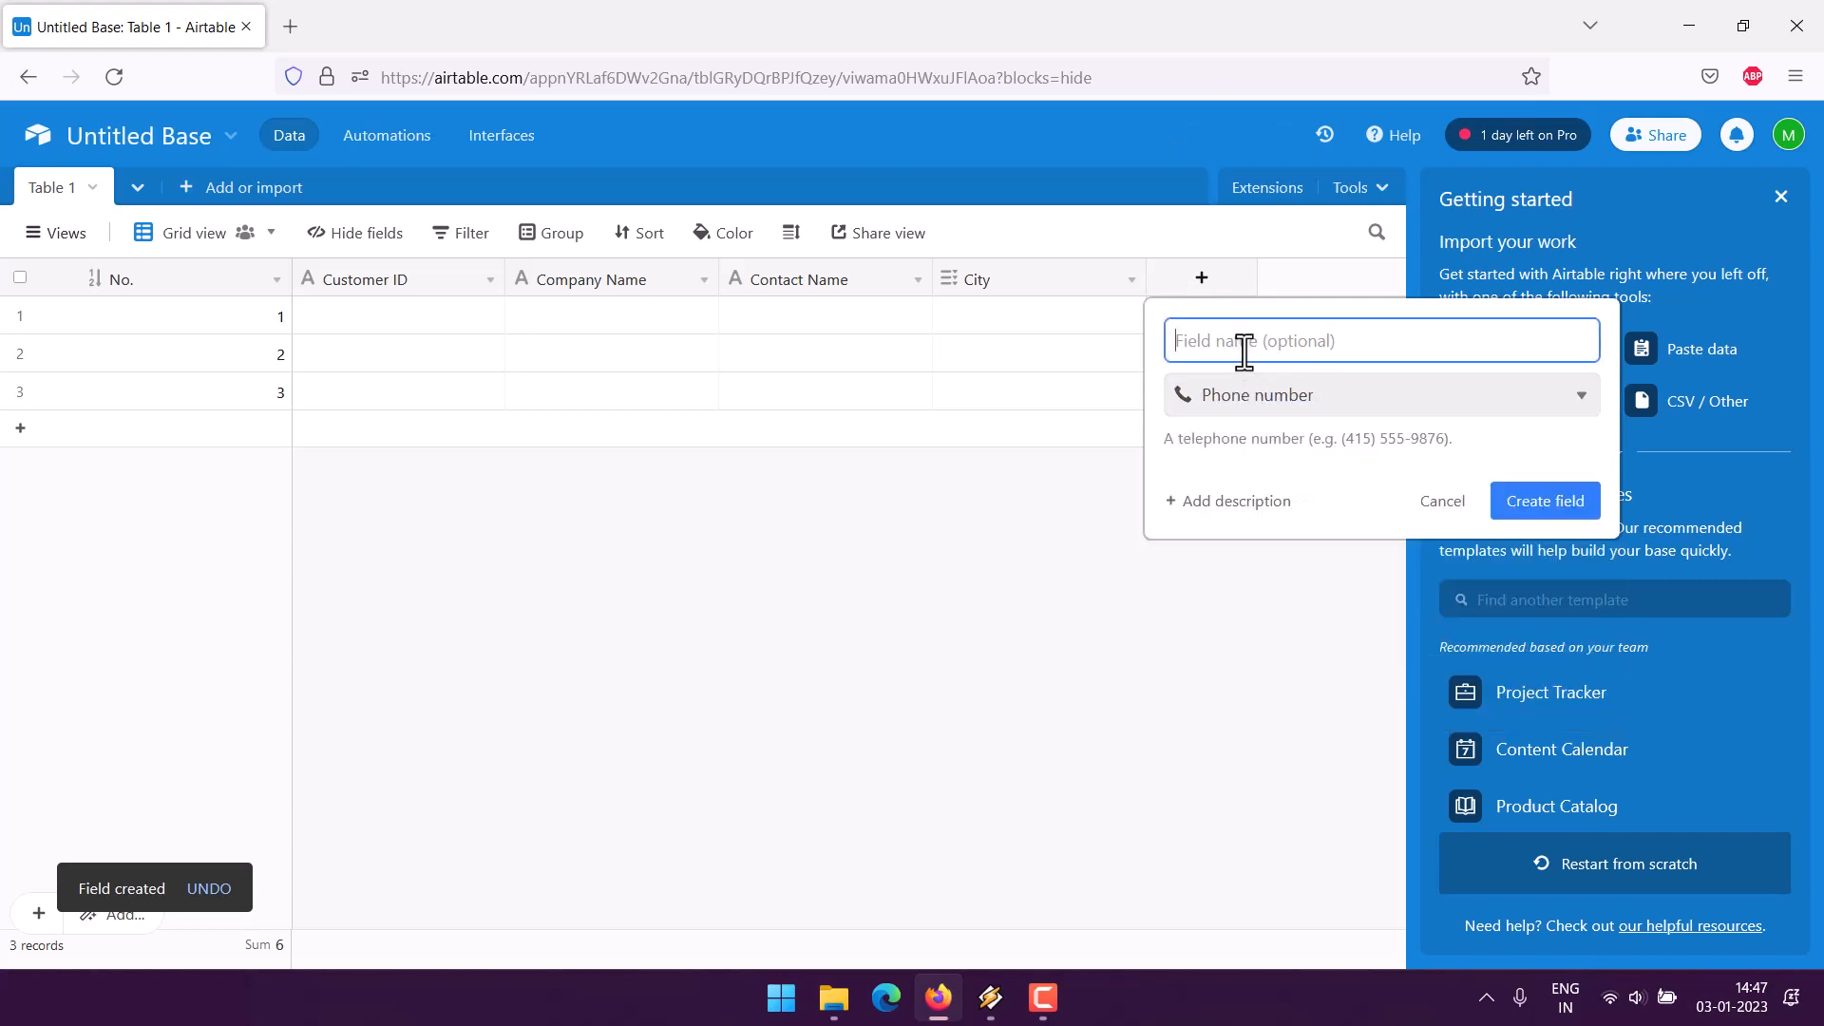
text(p)
key(BackSpace)
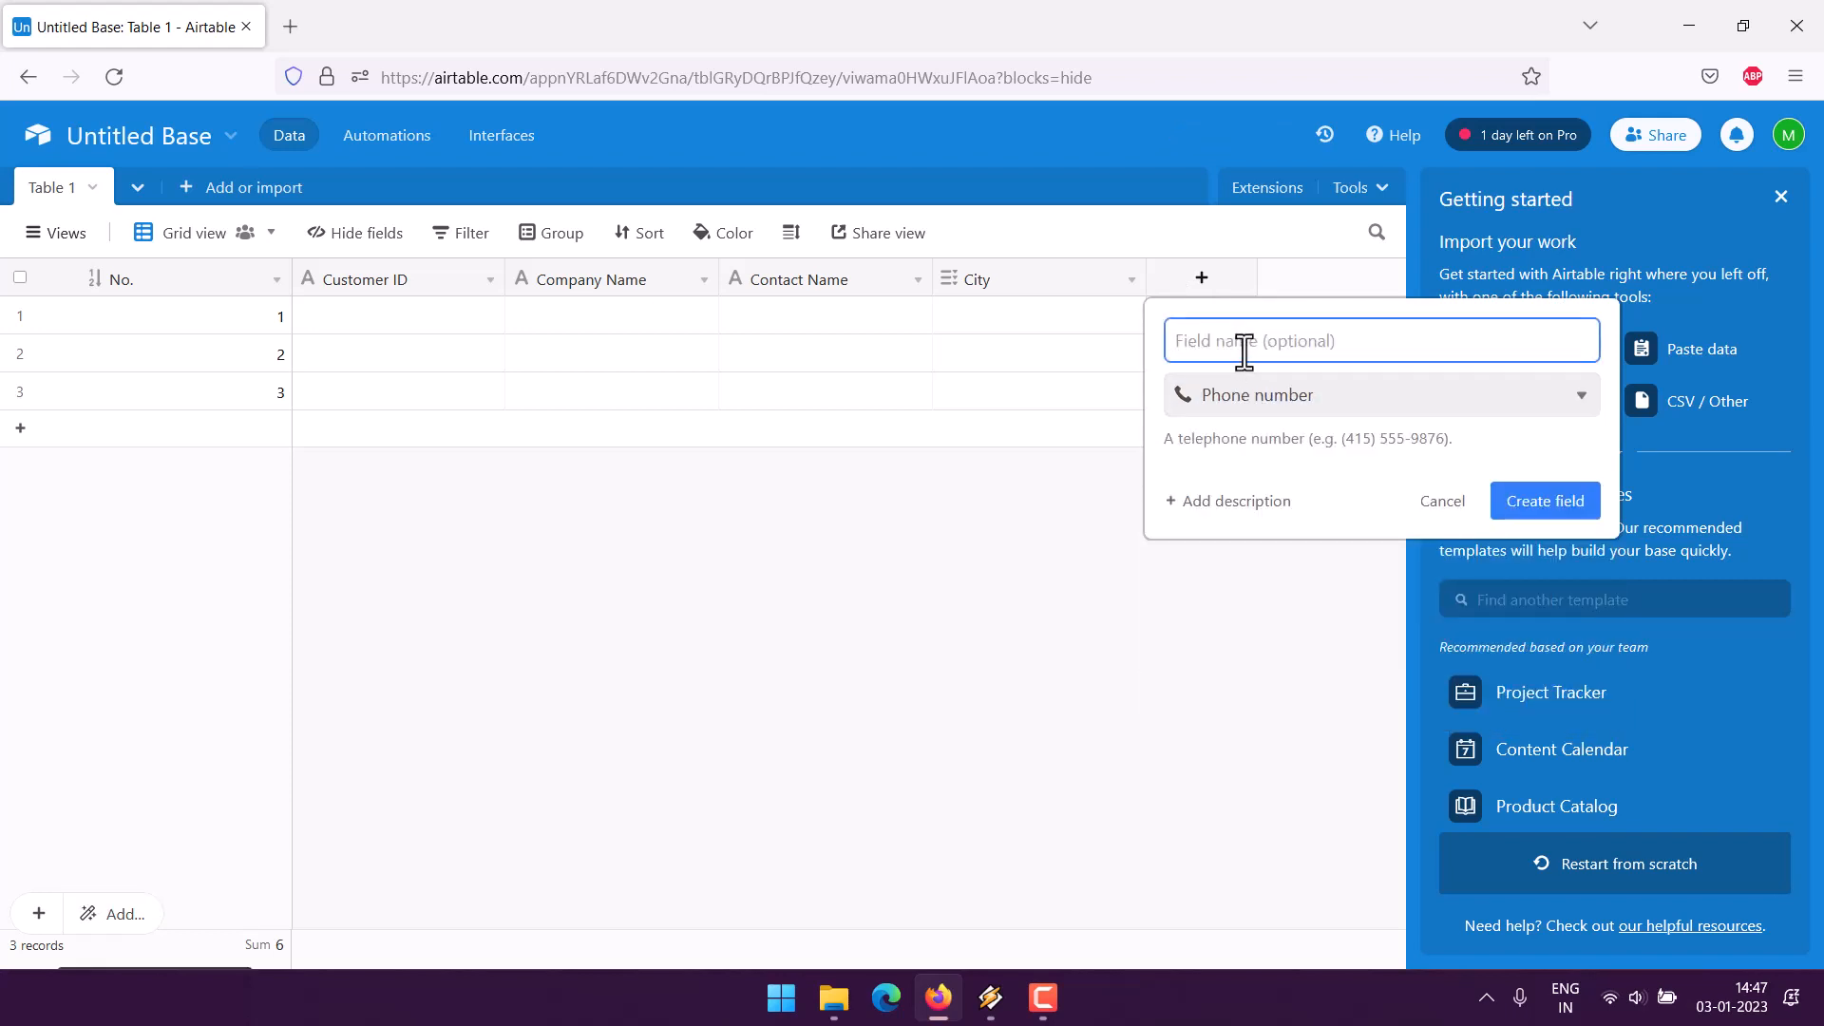
text(Pho)
key(BackSpace)
key(BackSpace)
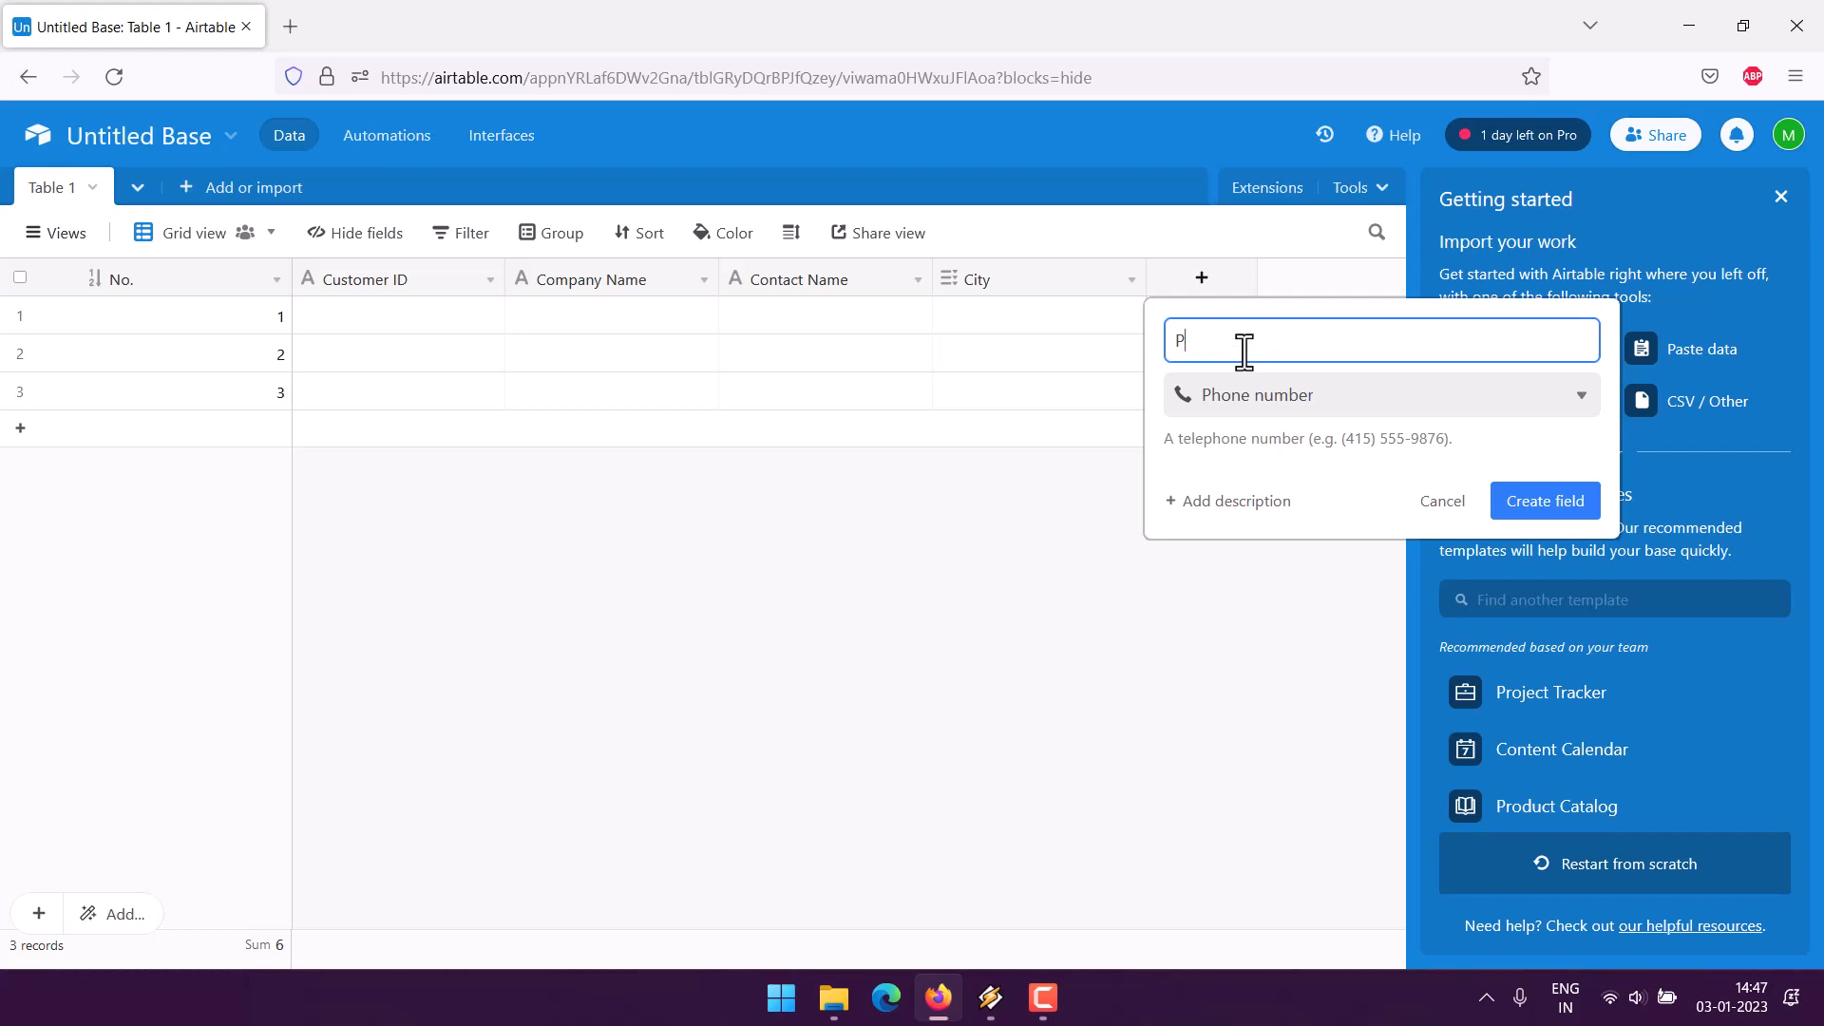
text(hone)
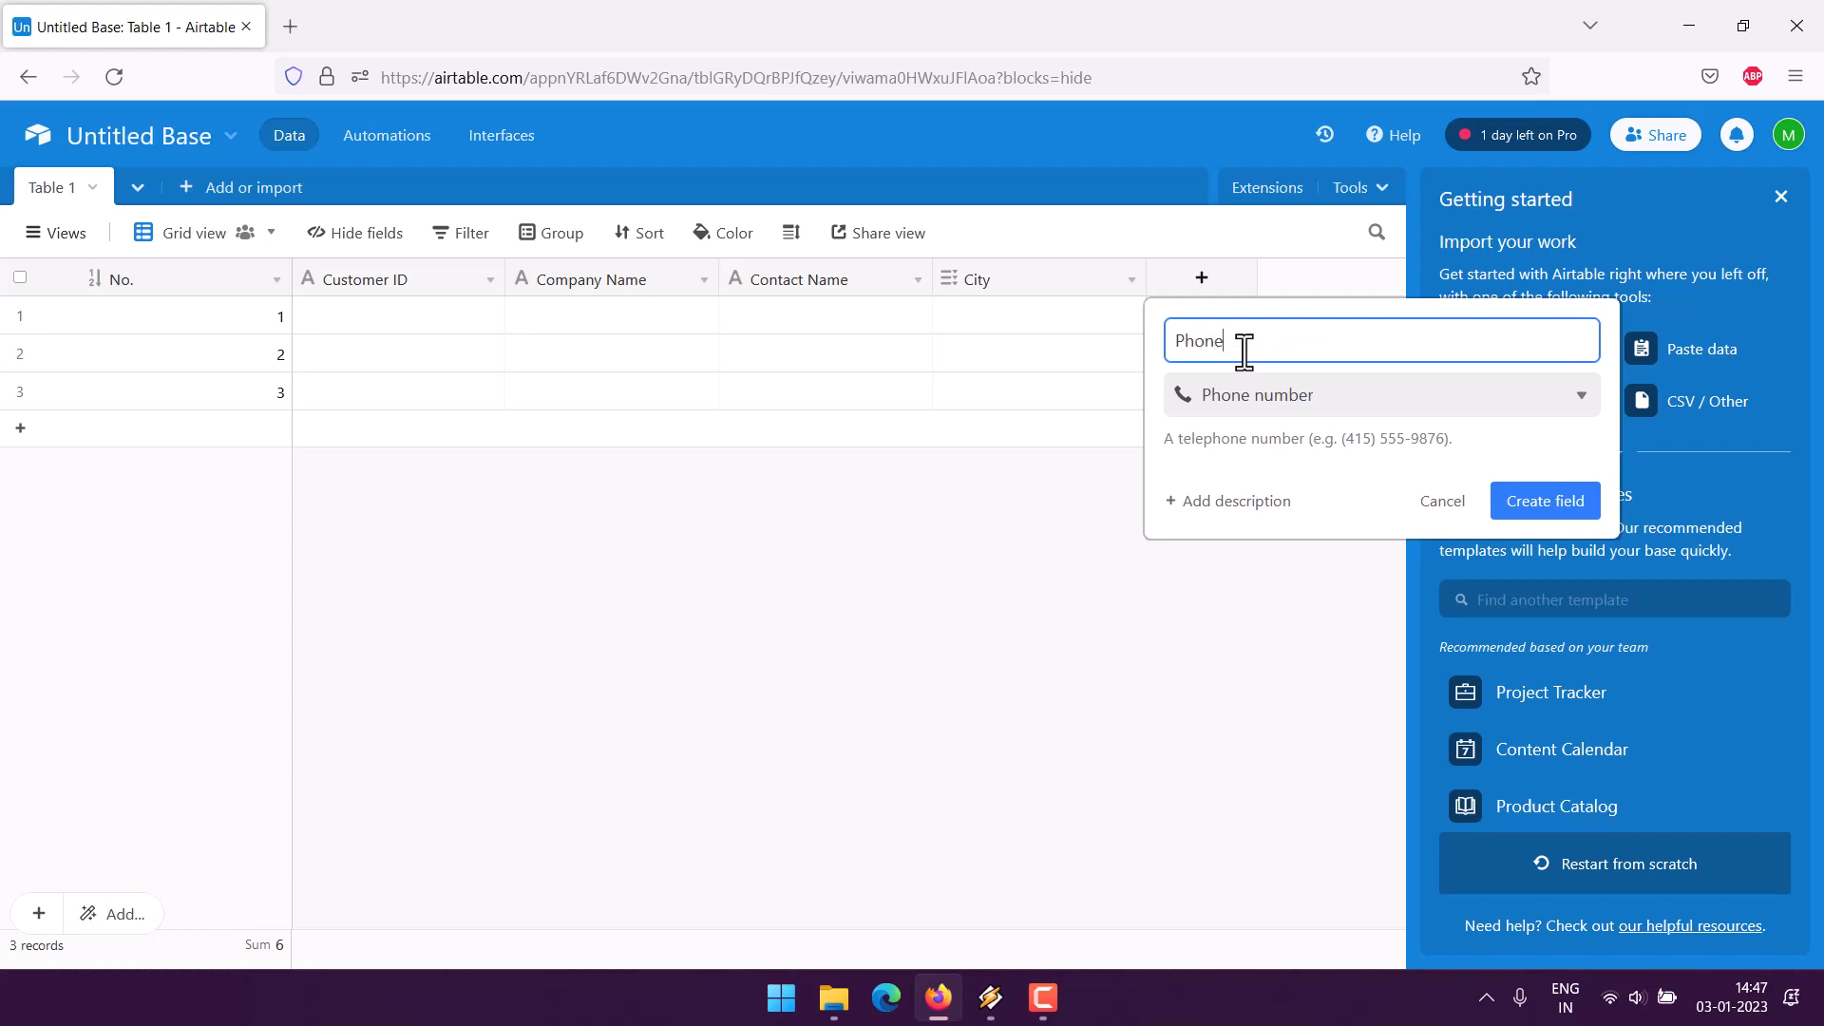
click(1524, 509)
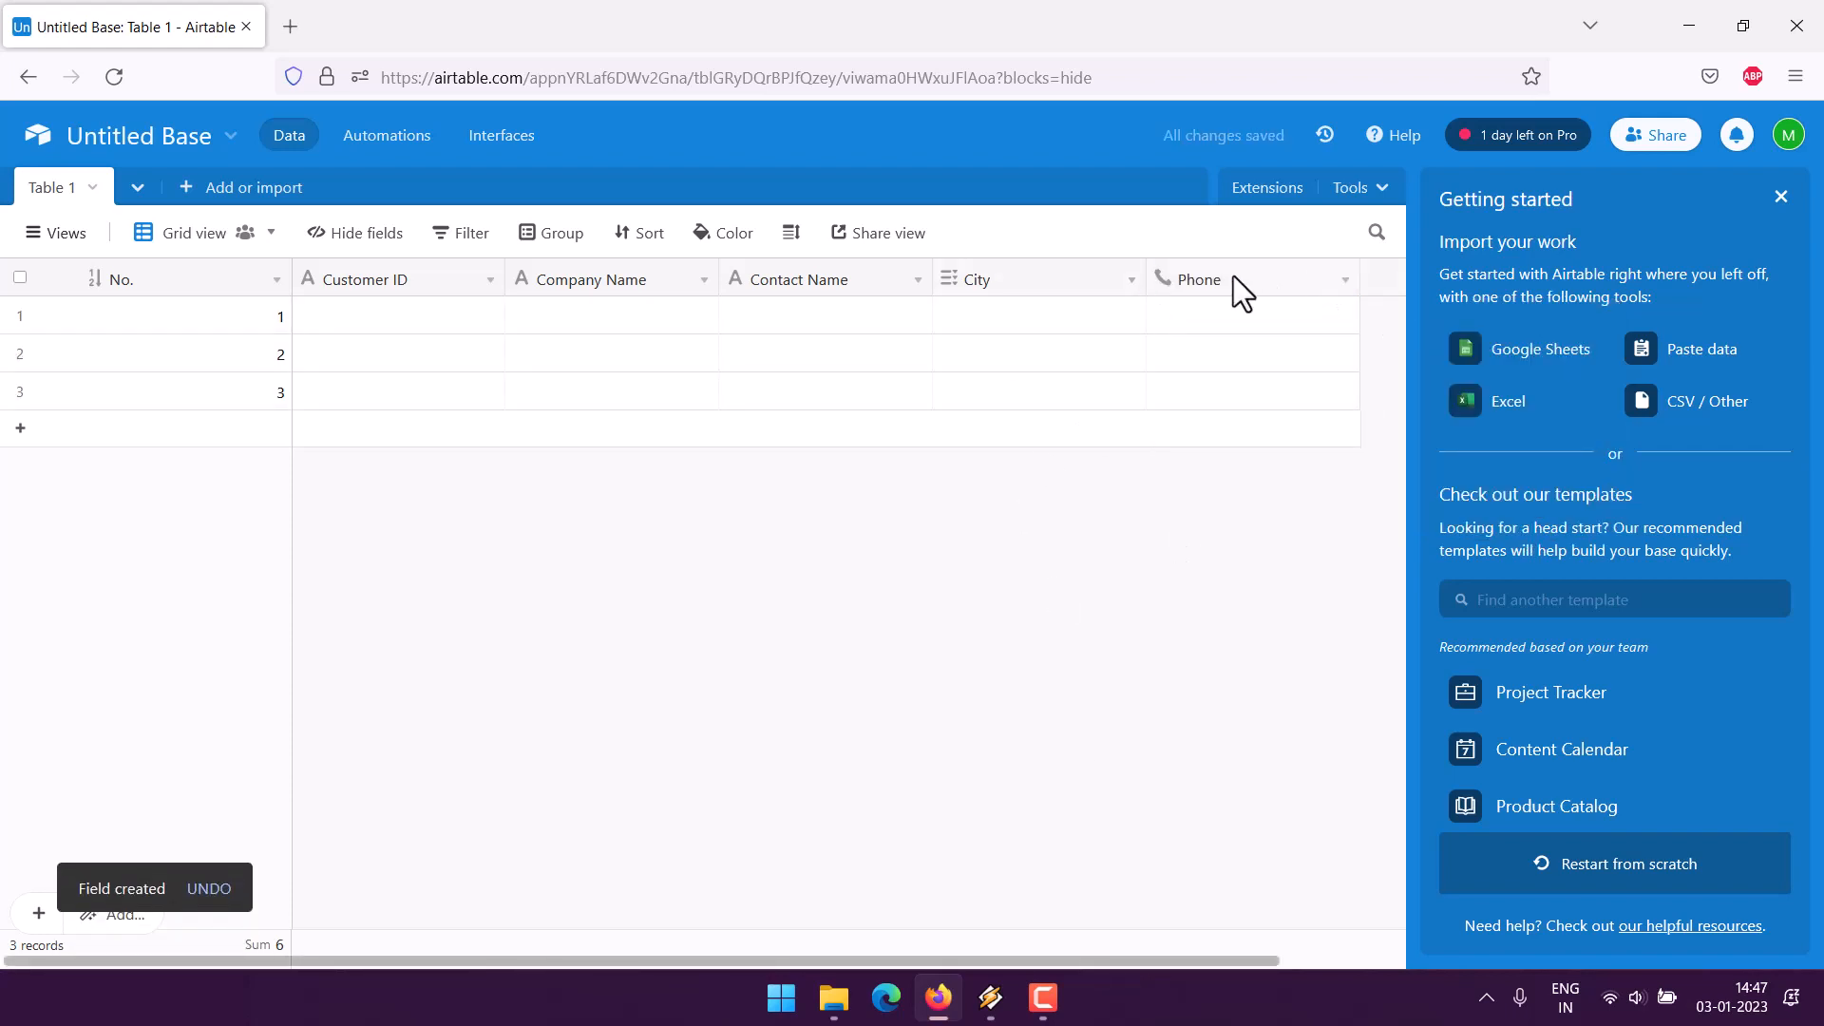
drag(1146, 279, 1028, 277)
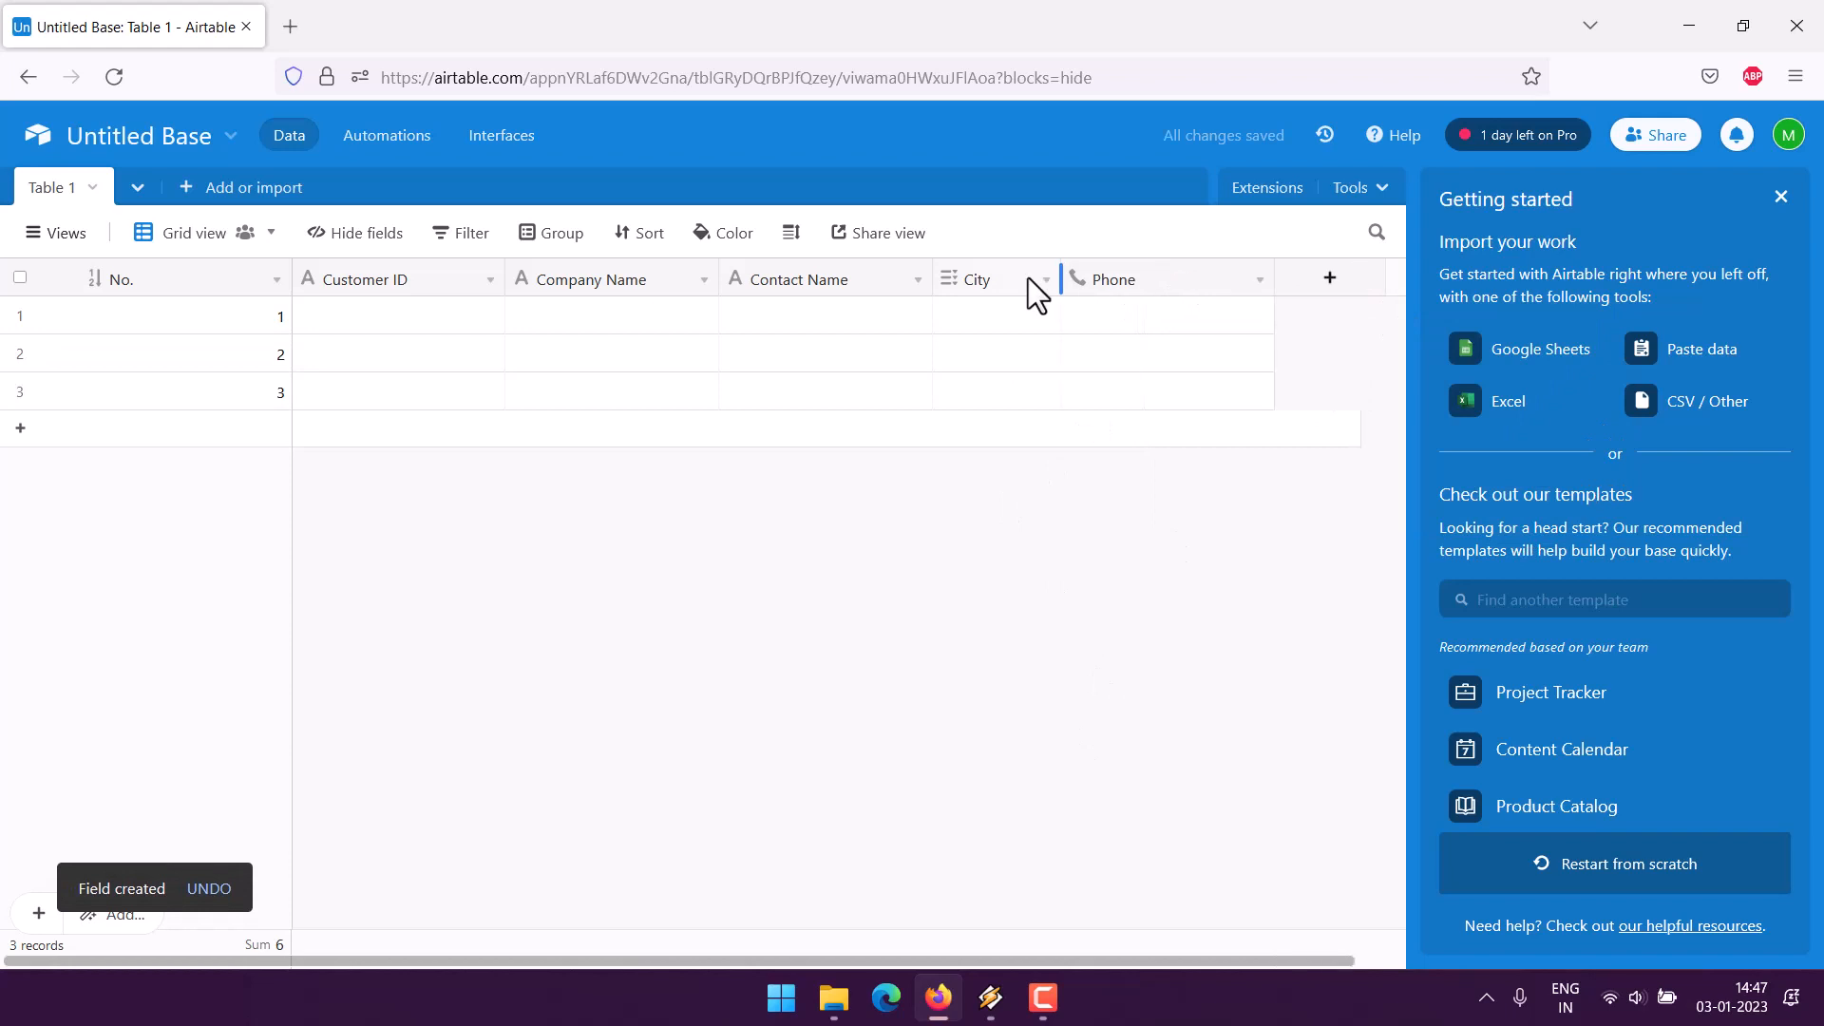
drag(1243, 277, 1162, 277)
- Add an email-type field named 'Email'
click(1208, 279)
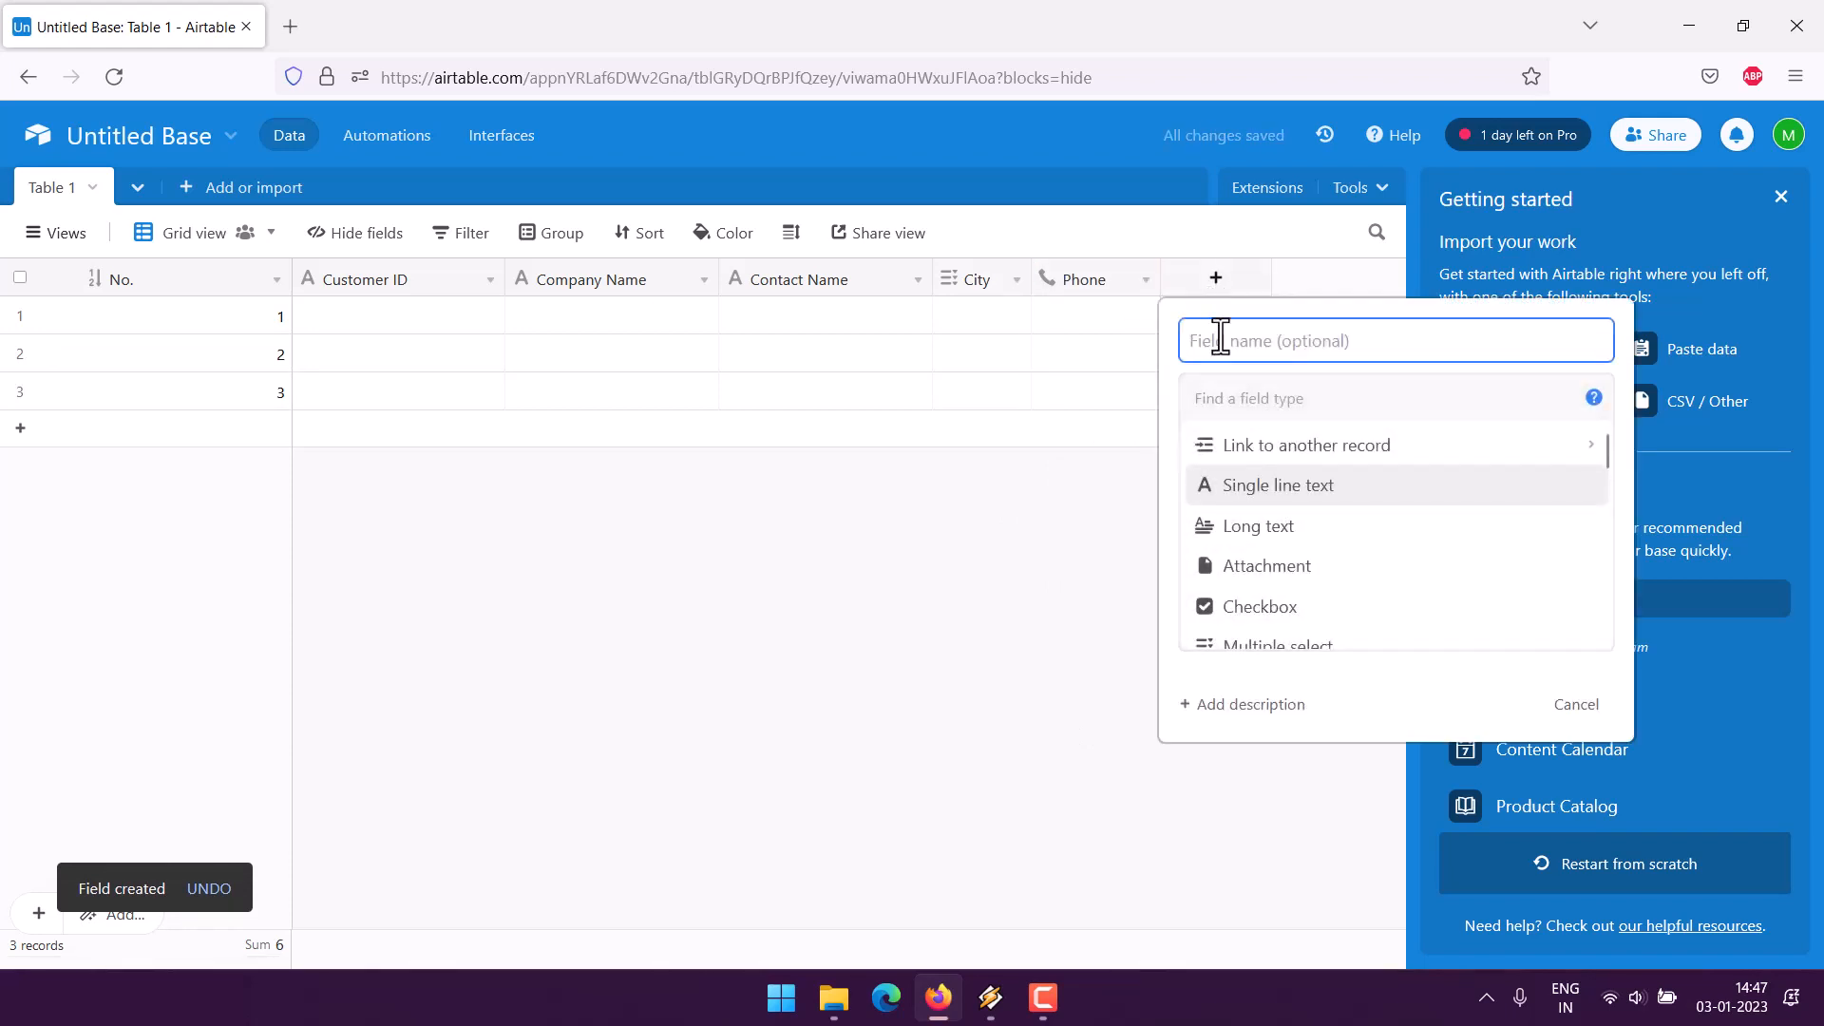
text(Em)
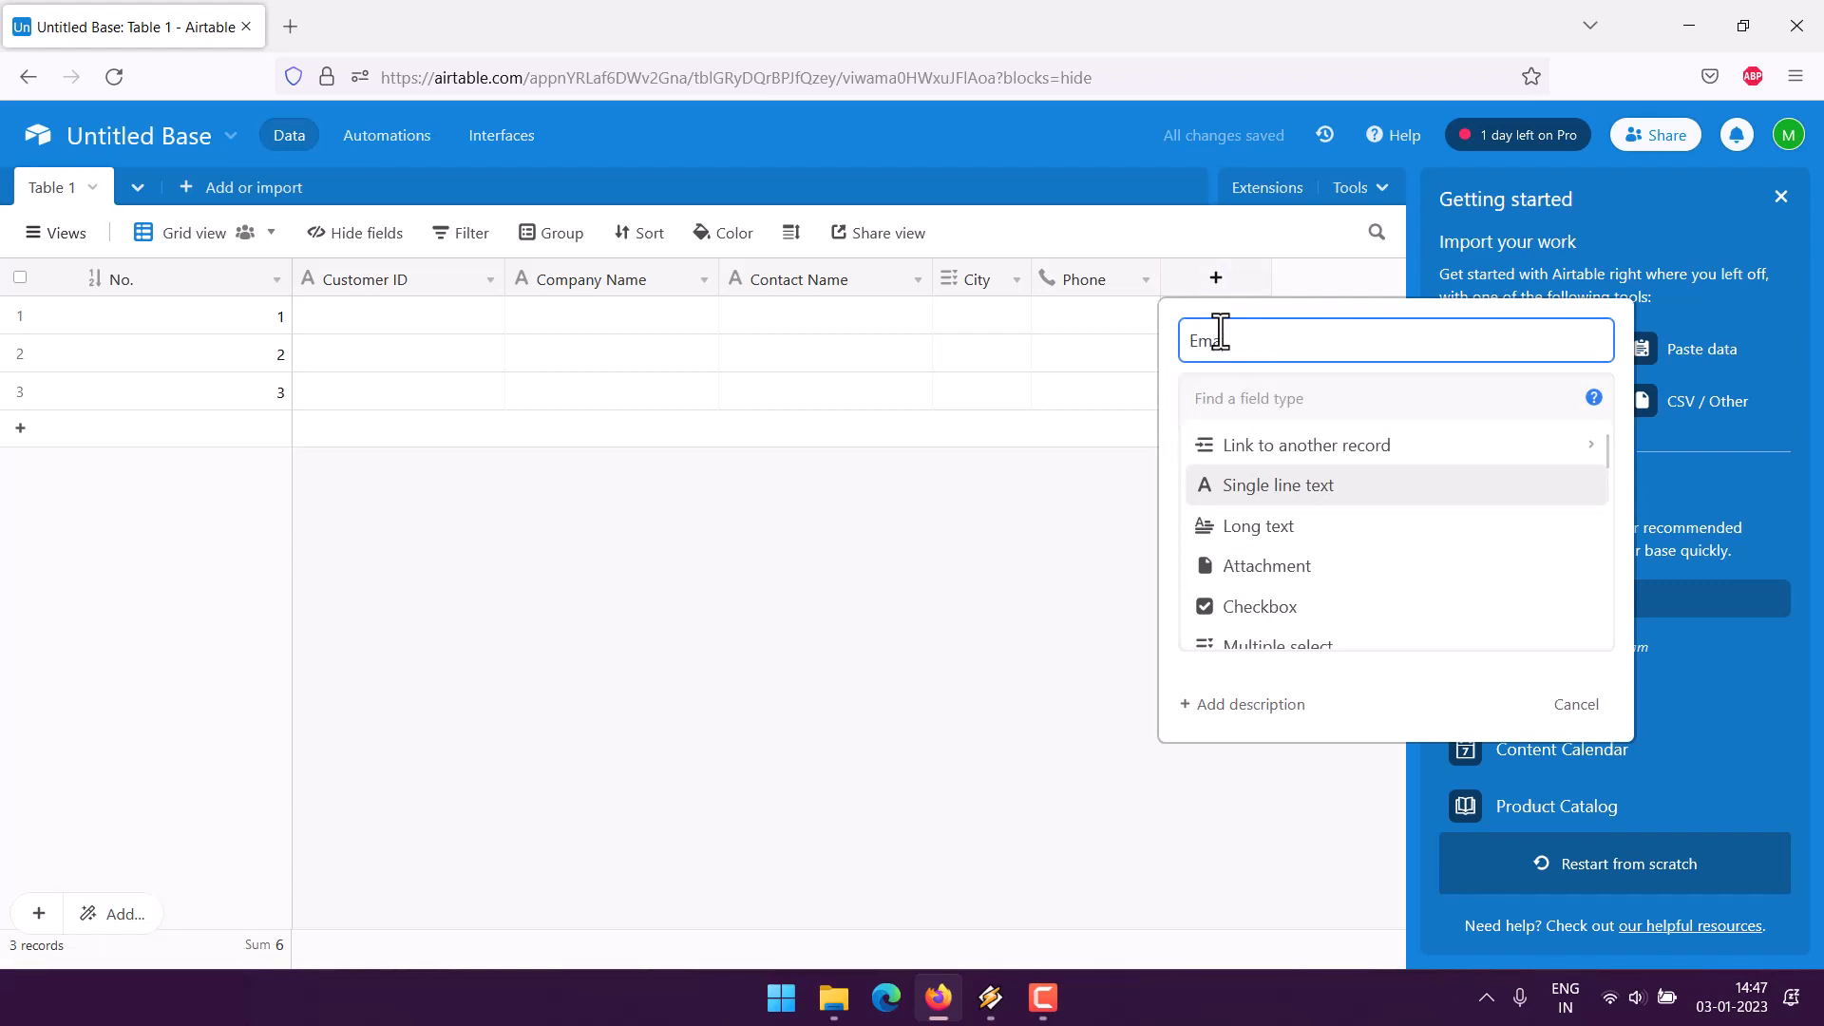
text(ail)
scroll(1441, 550, down, 3)
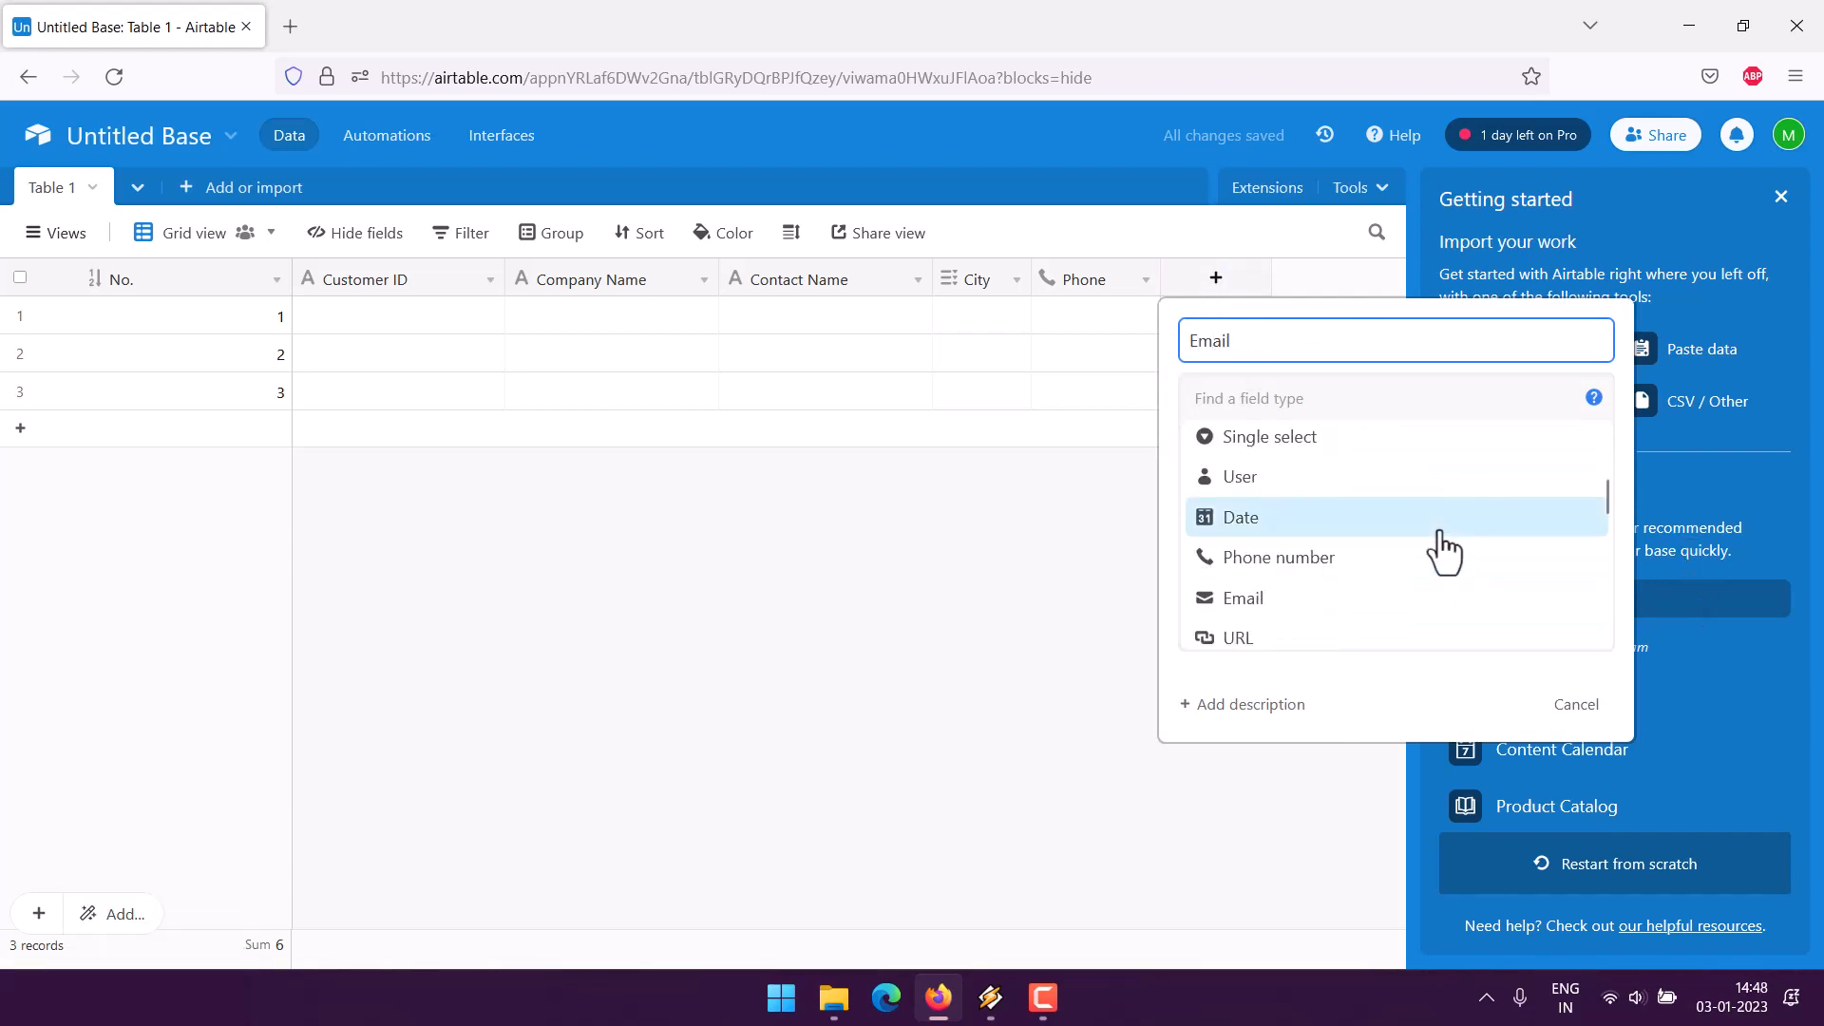
click(1265, 601)
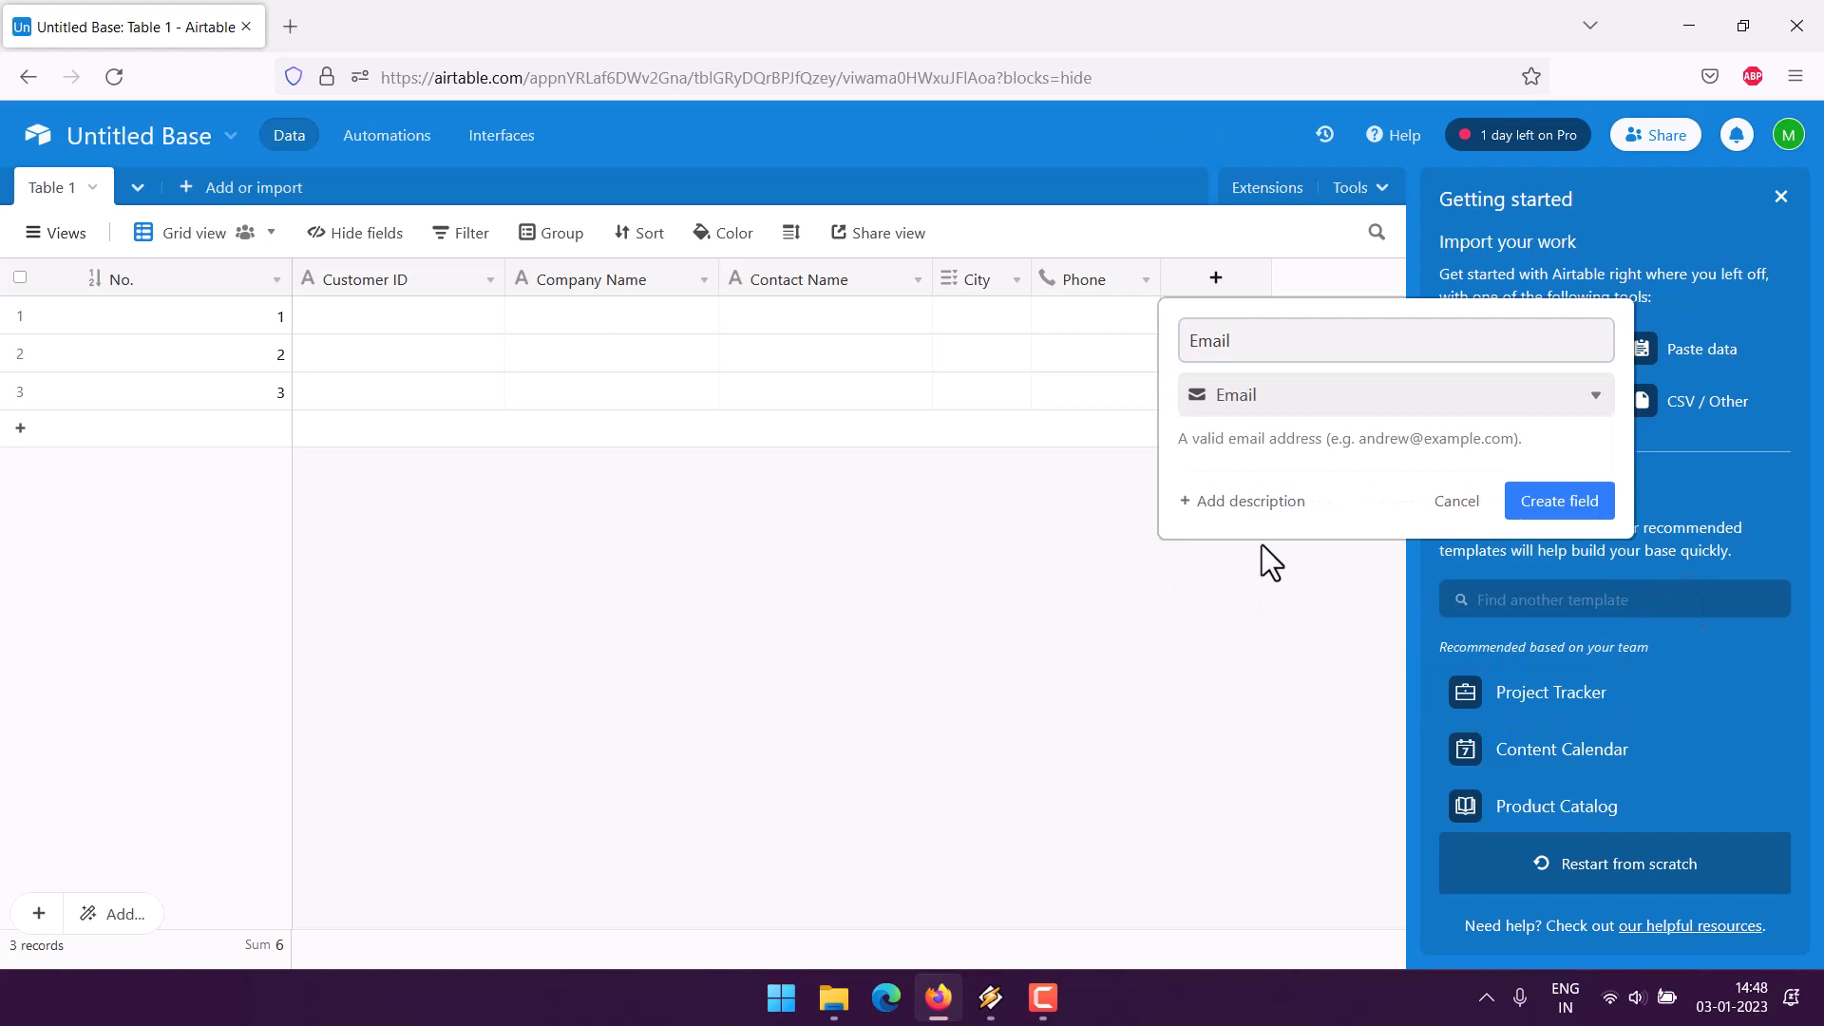
click(1600, 520)
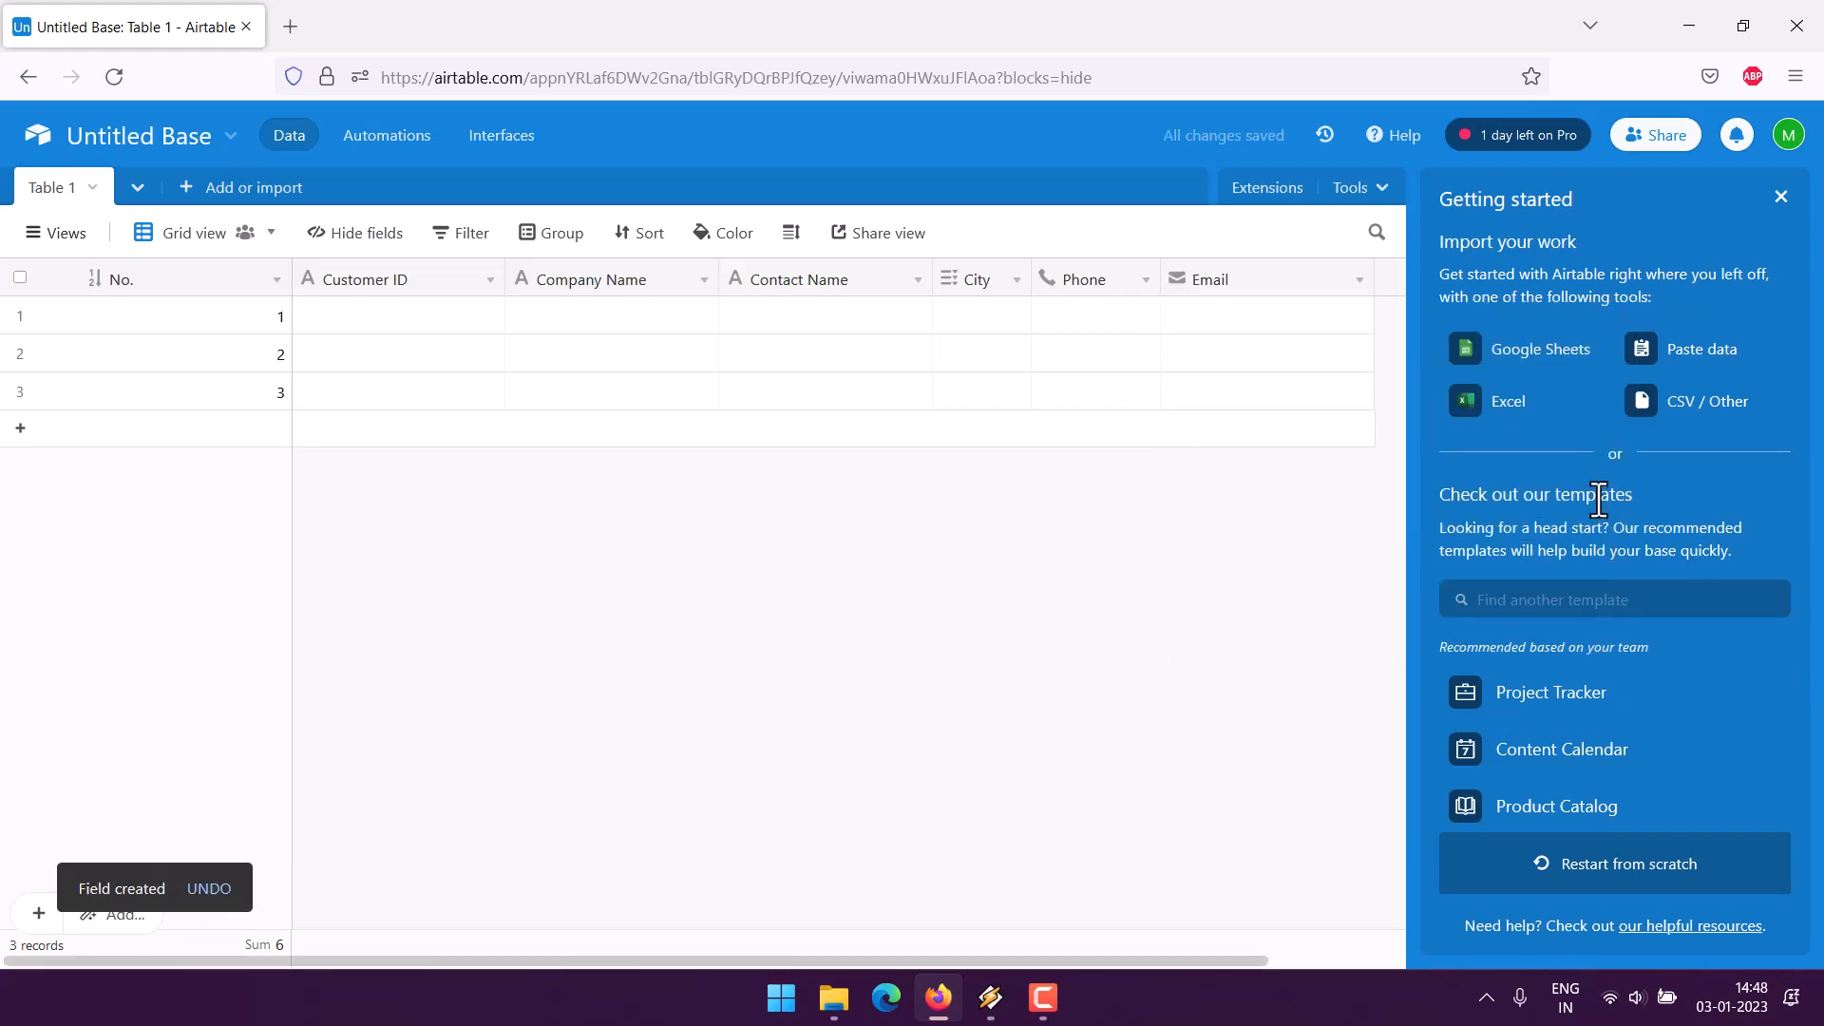
- Add a single line text field named 'Note'
click(1389, 283)
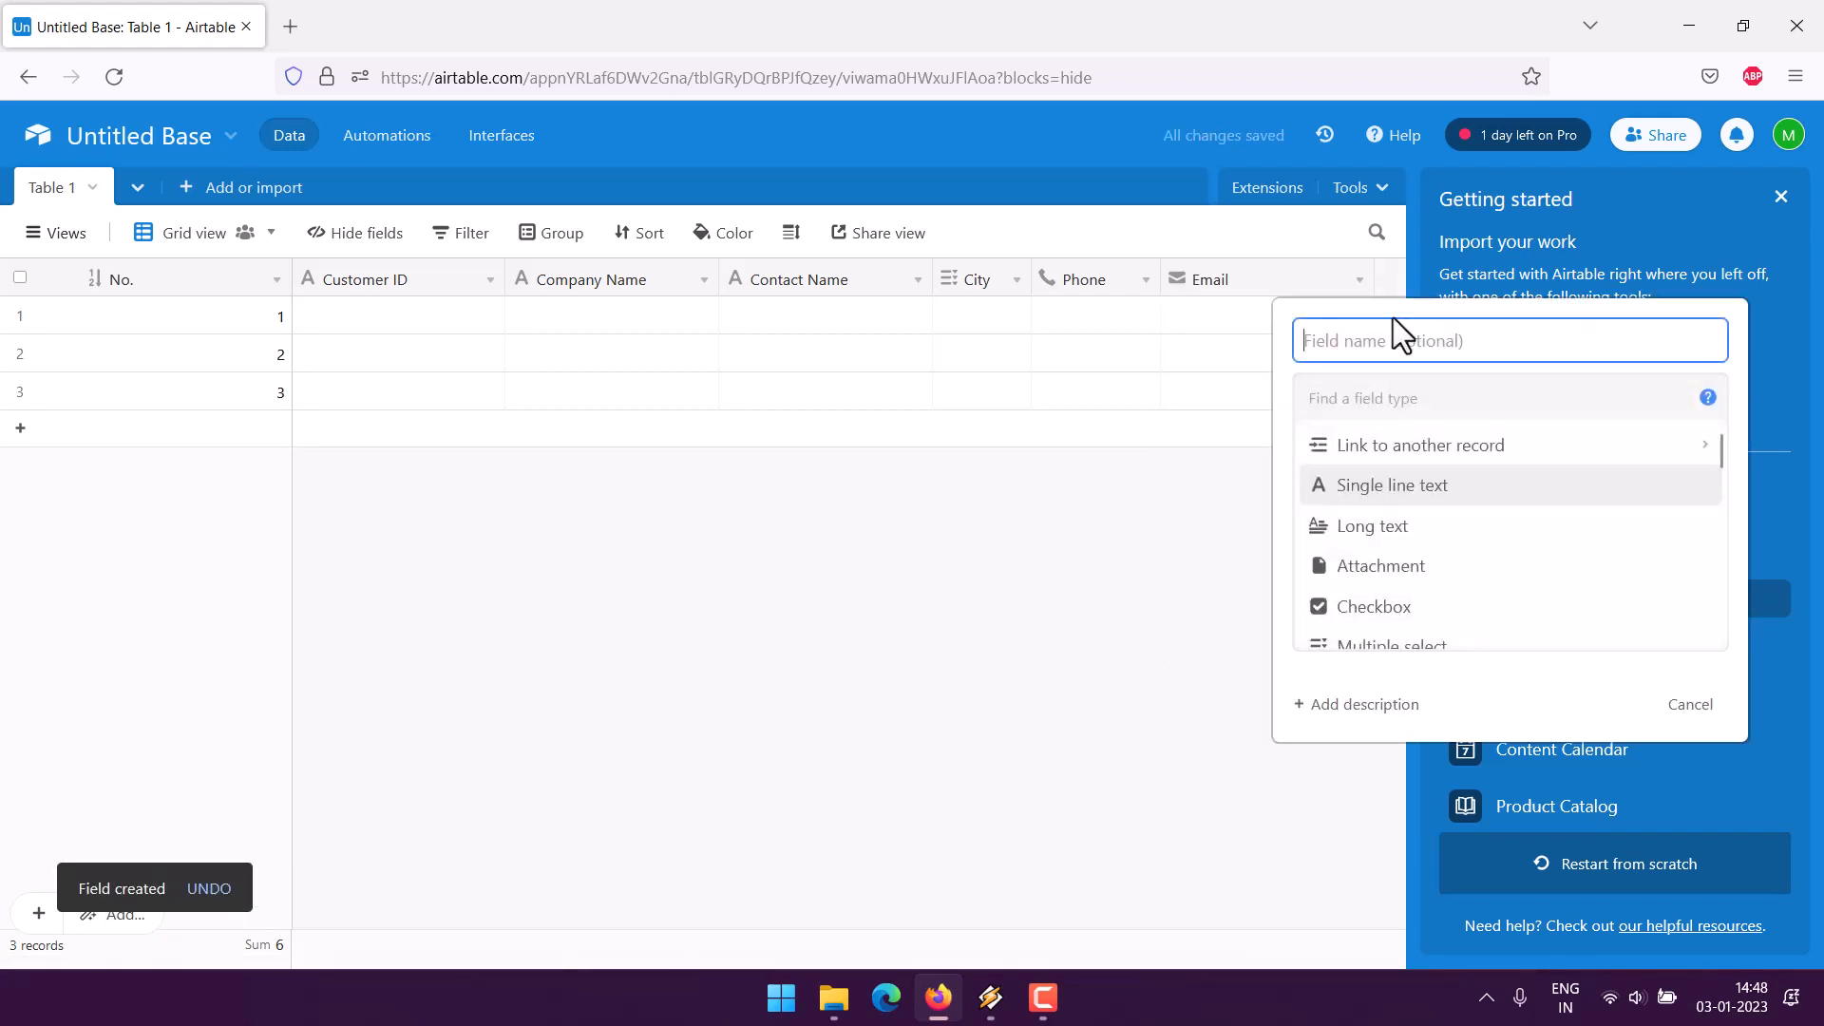
text(Note)
click(1392, 486)
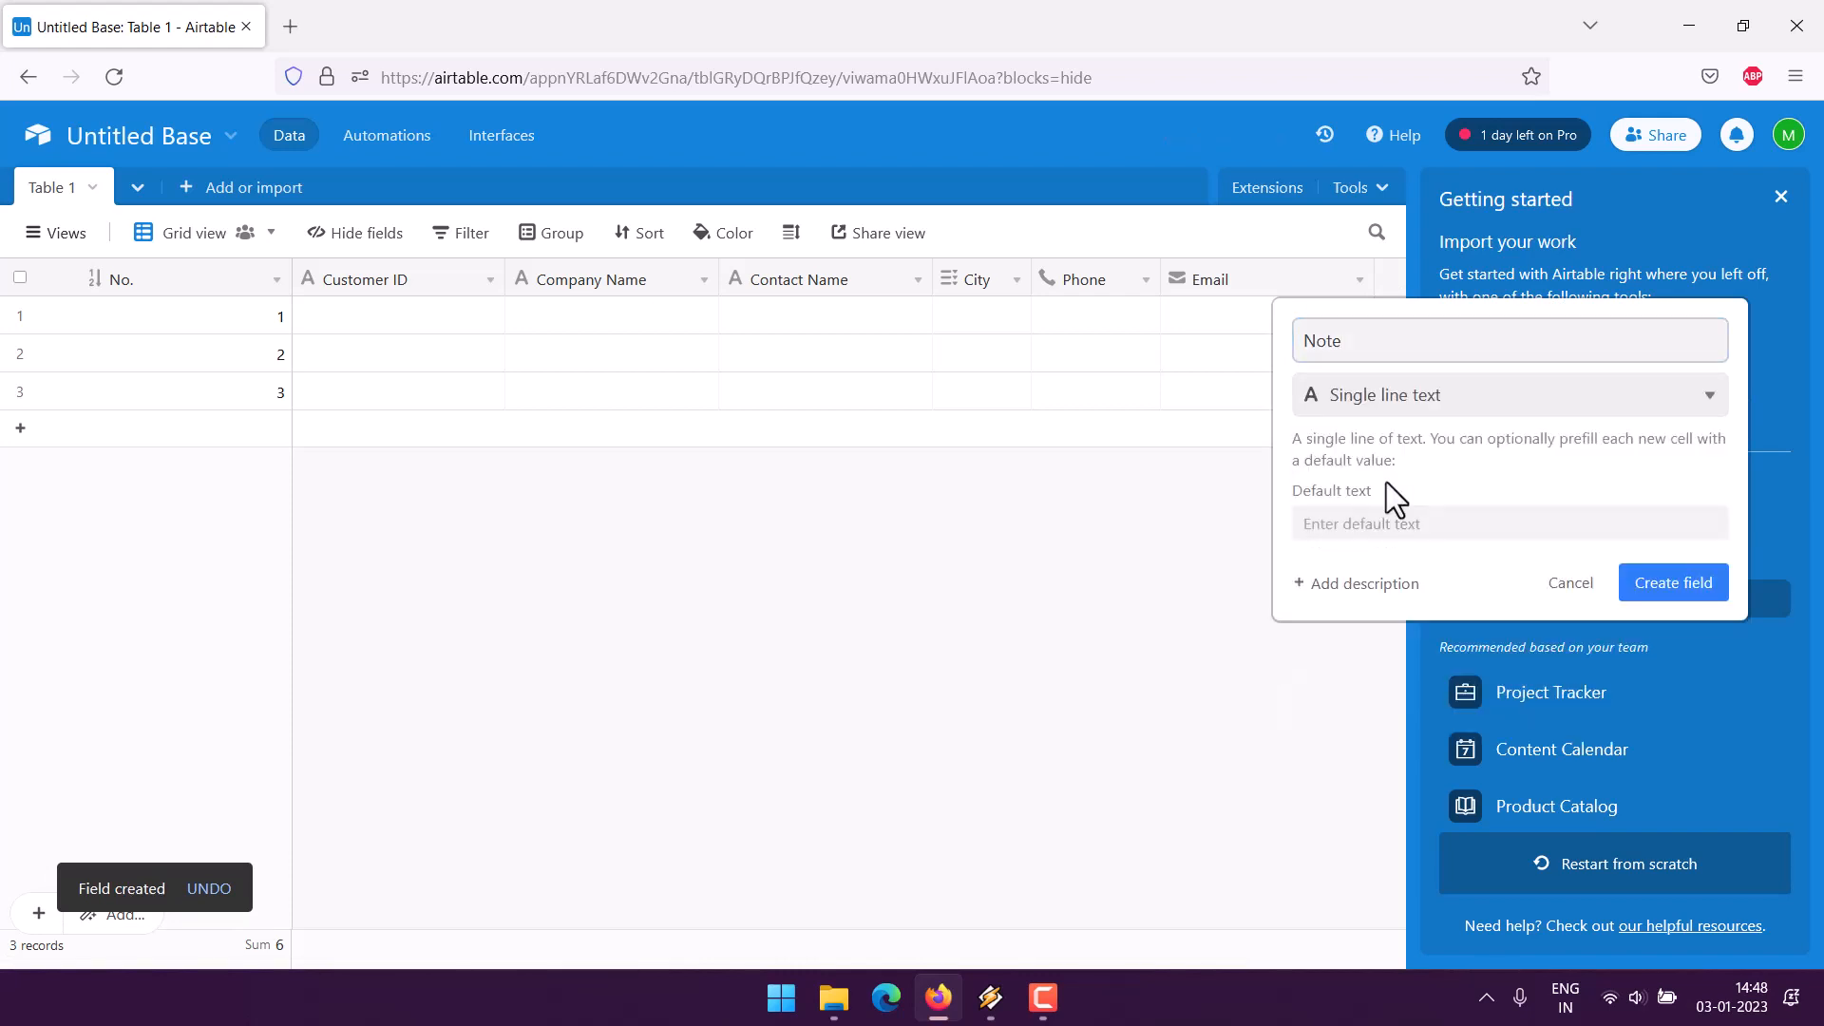
click(1661, 589)
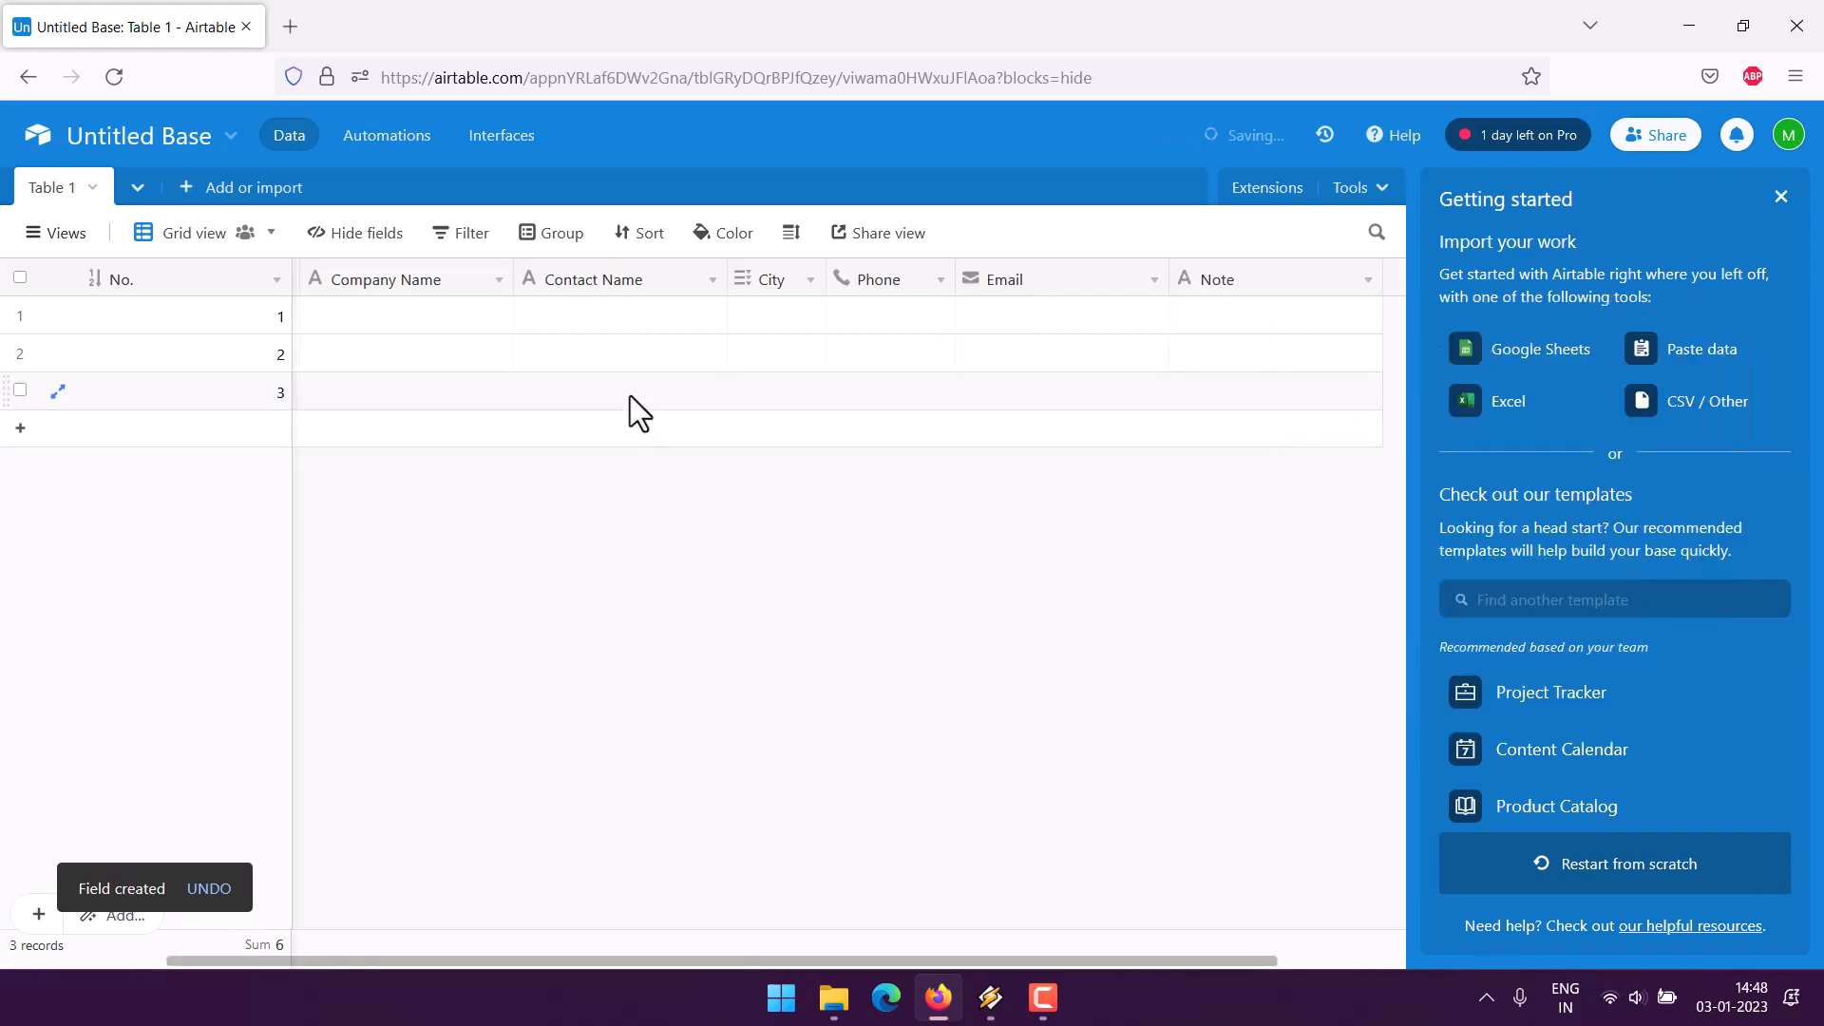
- Enter company Maersk, the contact's name, and city Mumbai in the first record
double_click(393, 323)
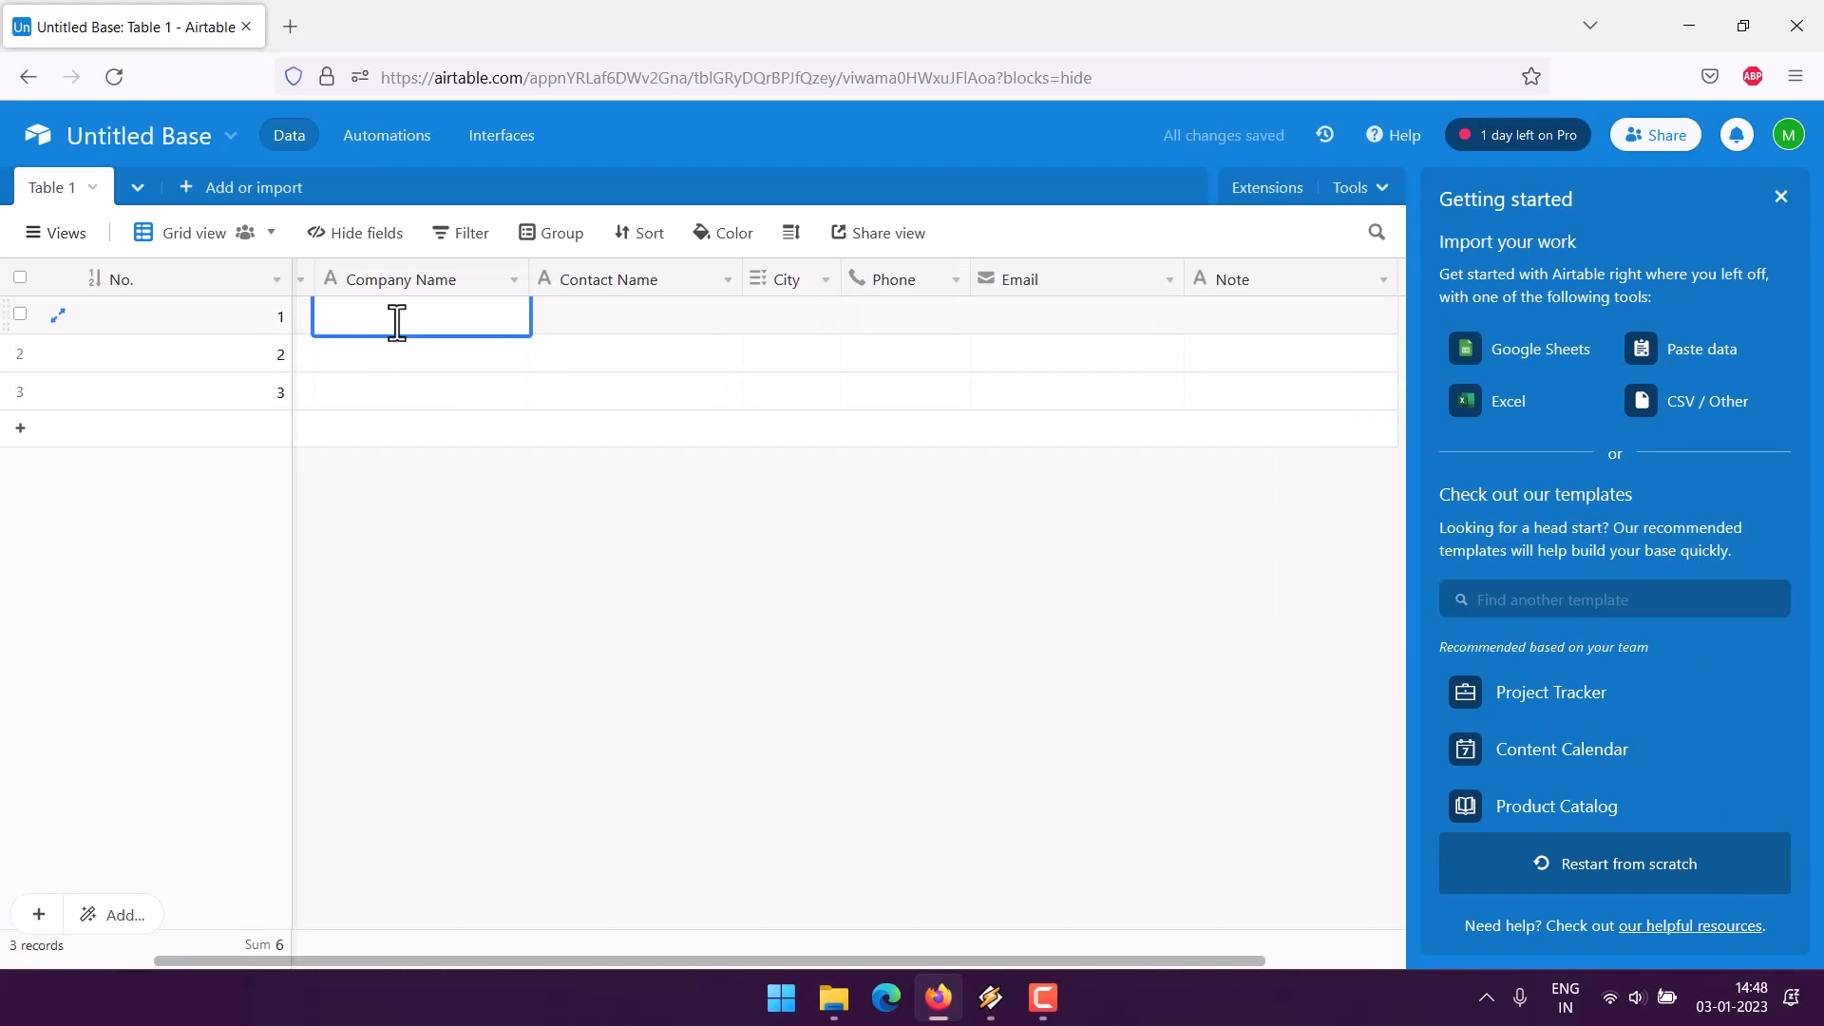
text(Maersk)
key(Tab)
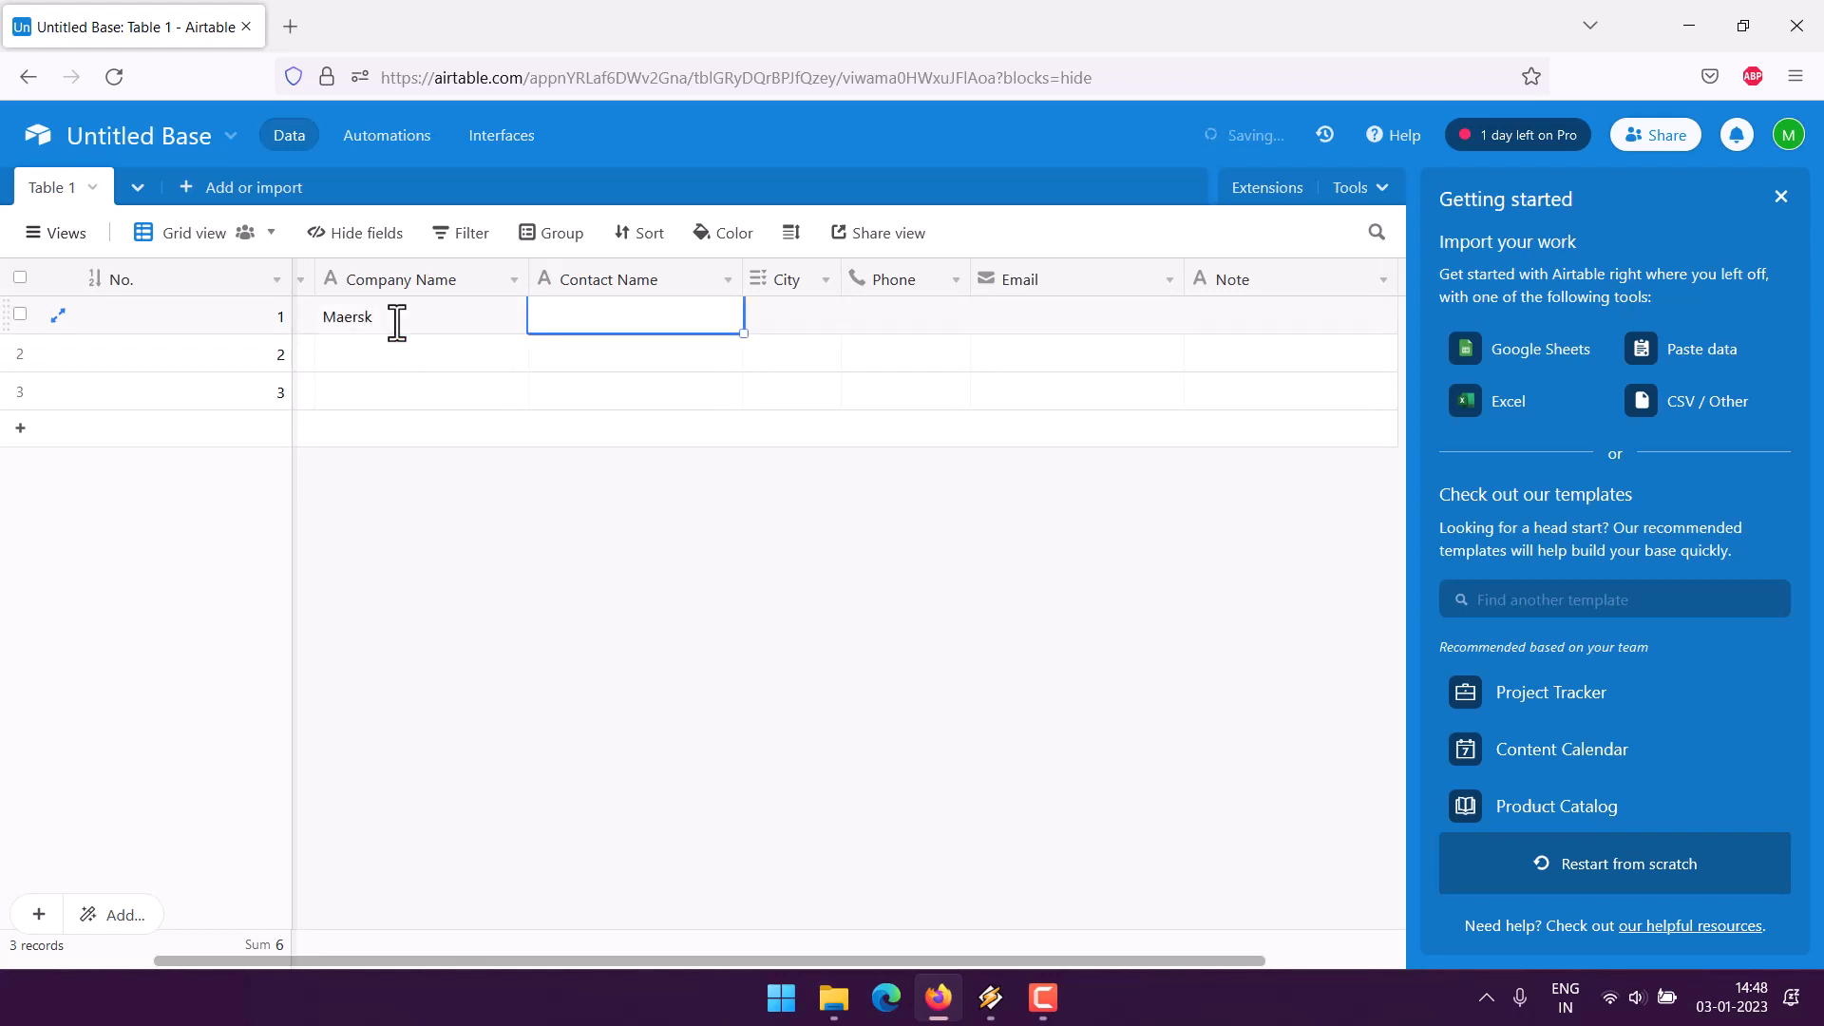
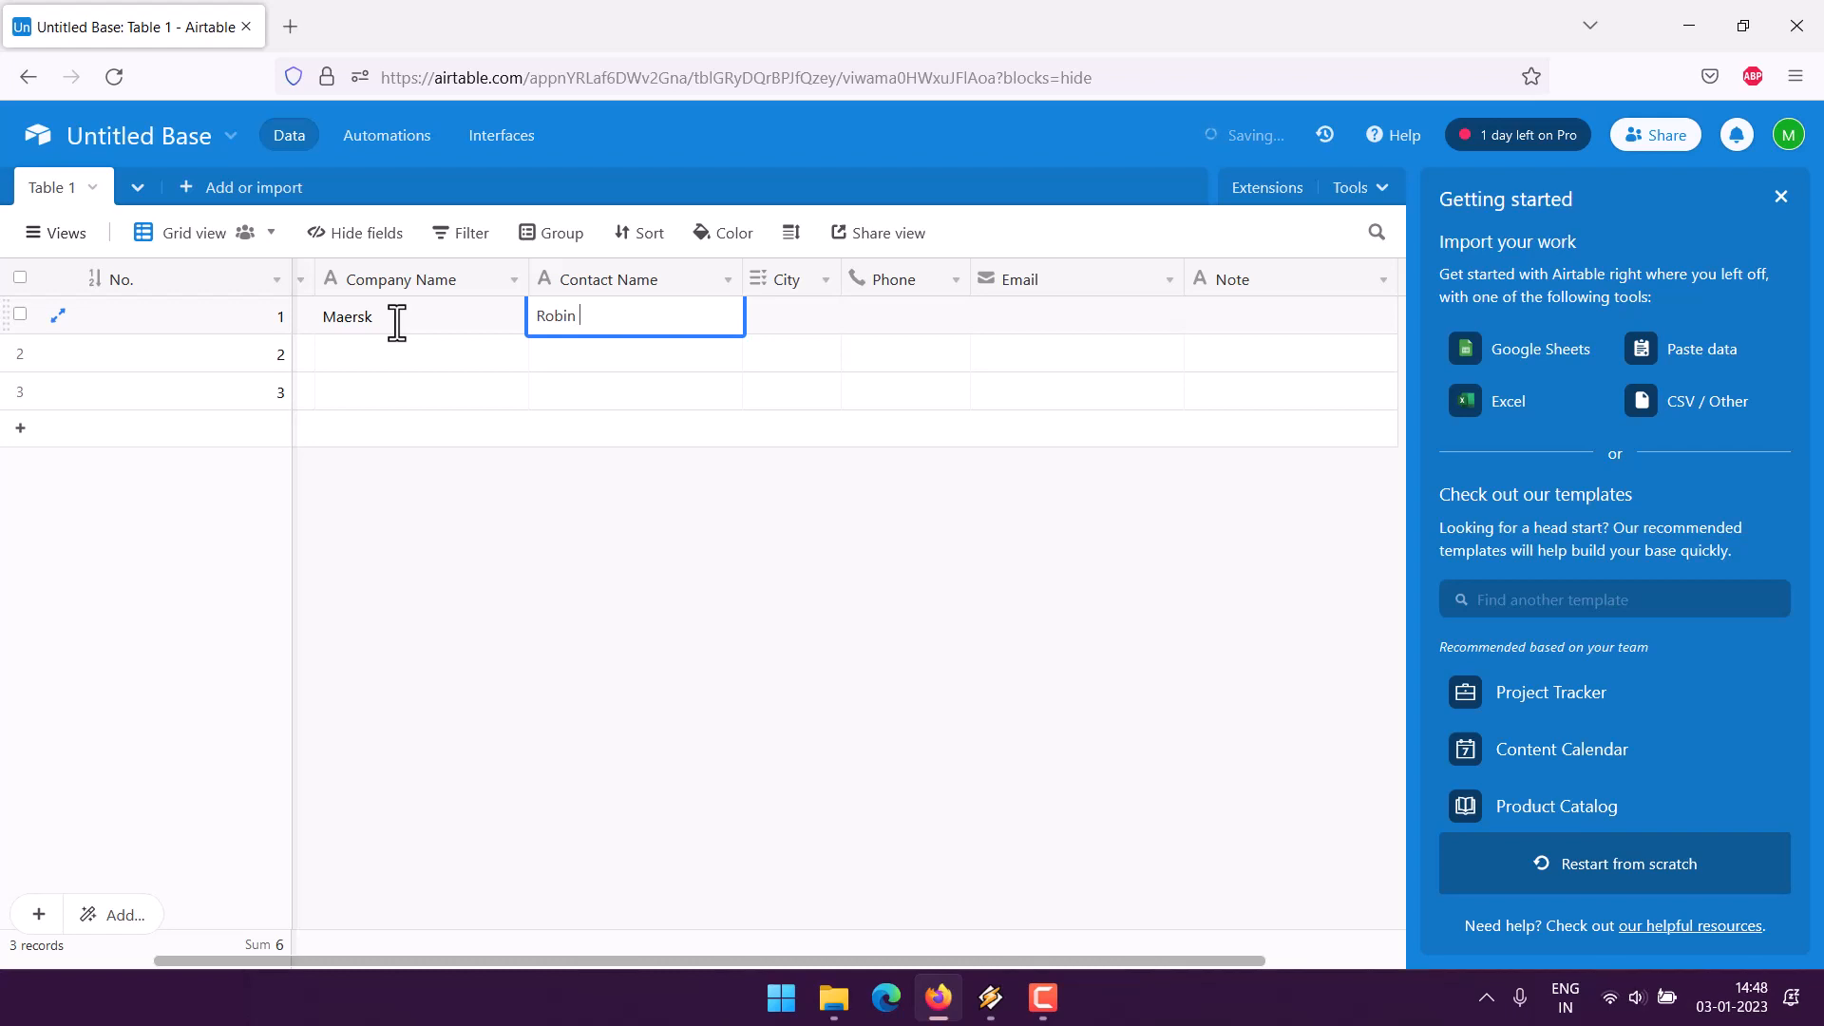
key(Tab)
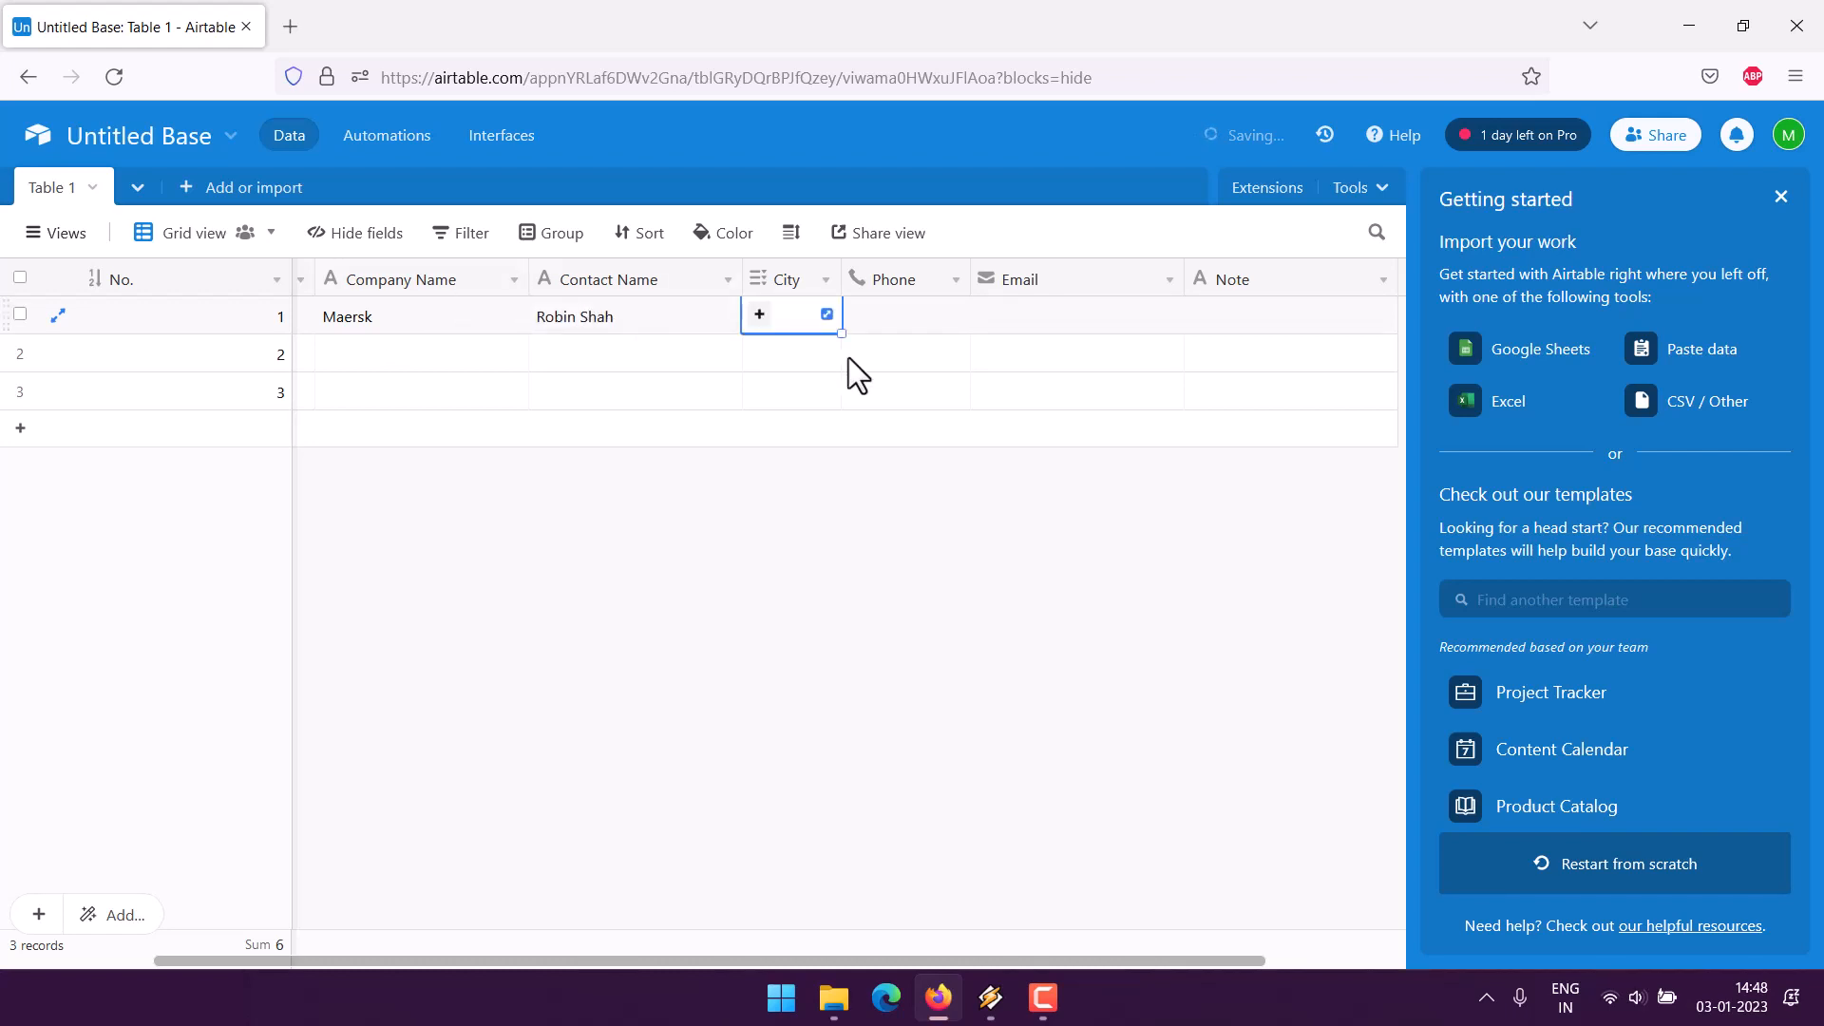
click(821, 323)
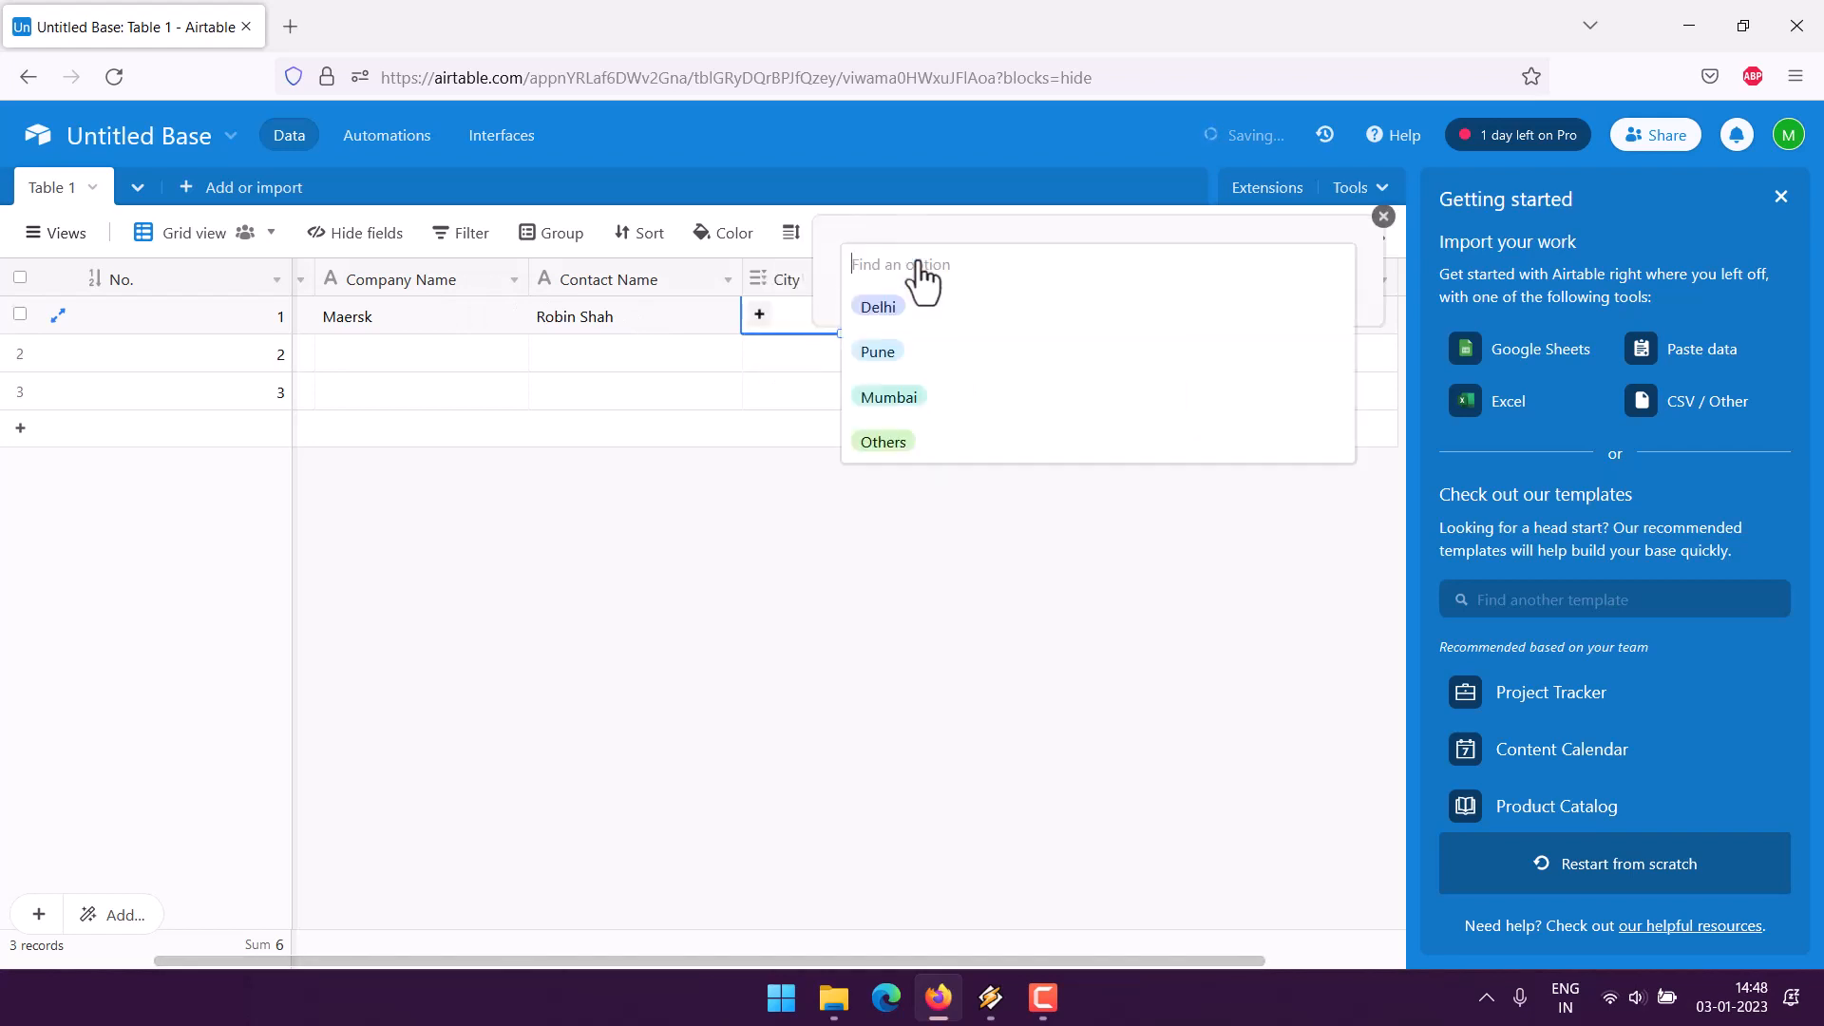
click(898, 397)
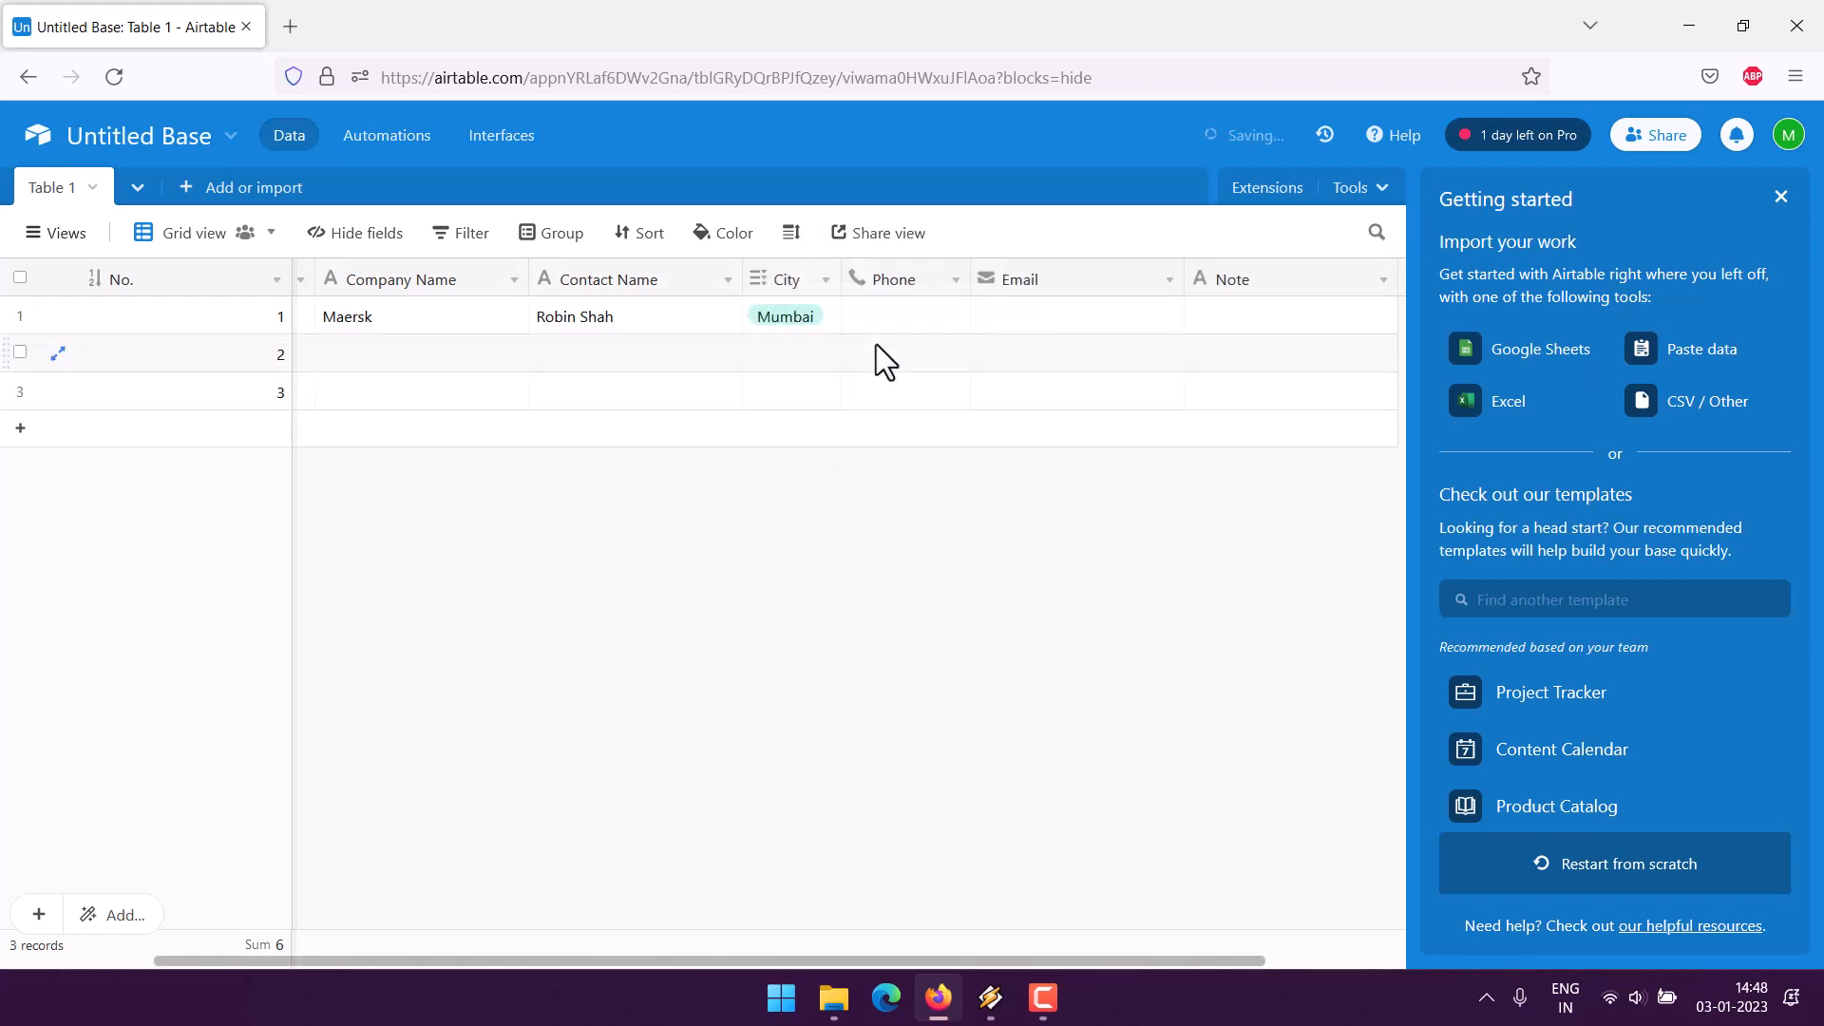
- Fill in the first record's phone number, email, and note 'Tech dept contact'
double_click(880, 315)
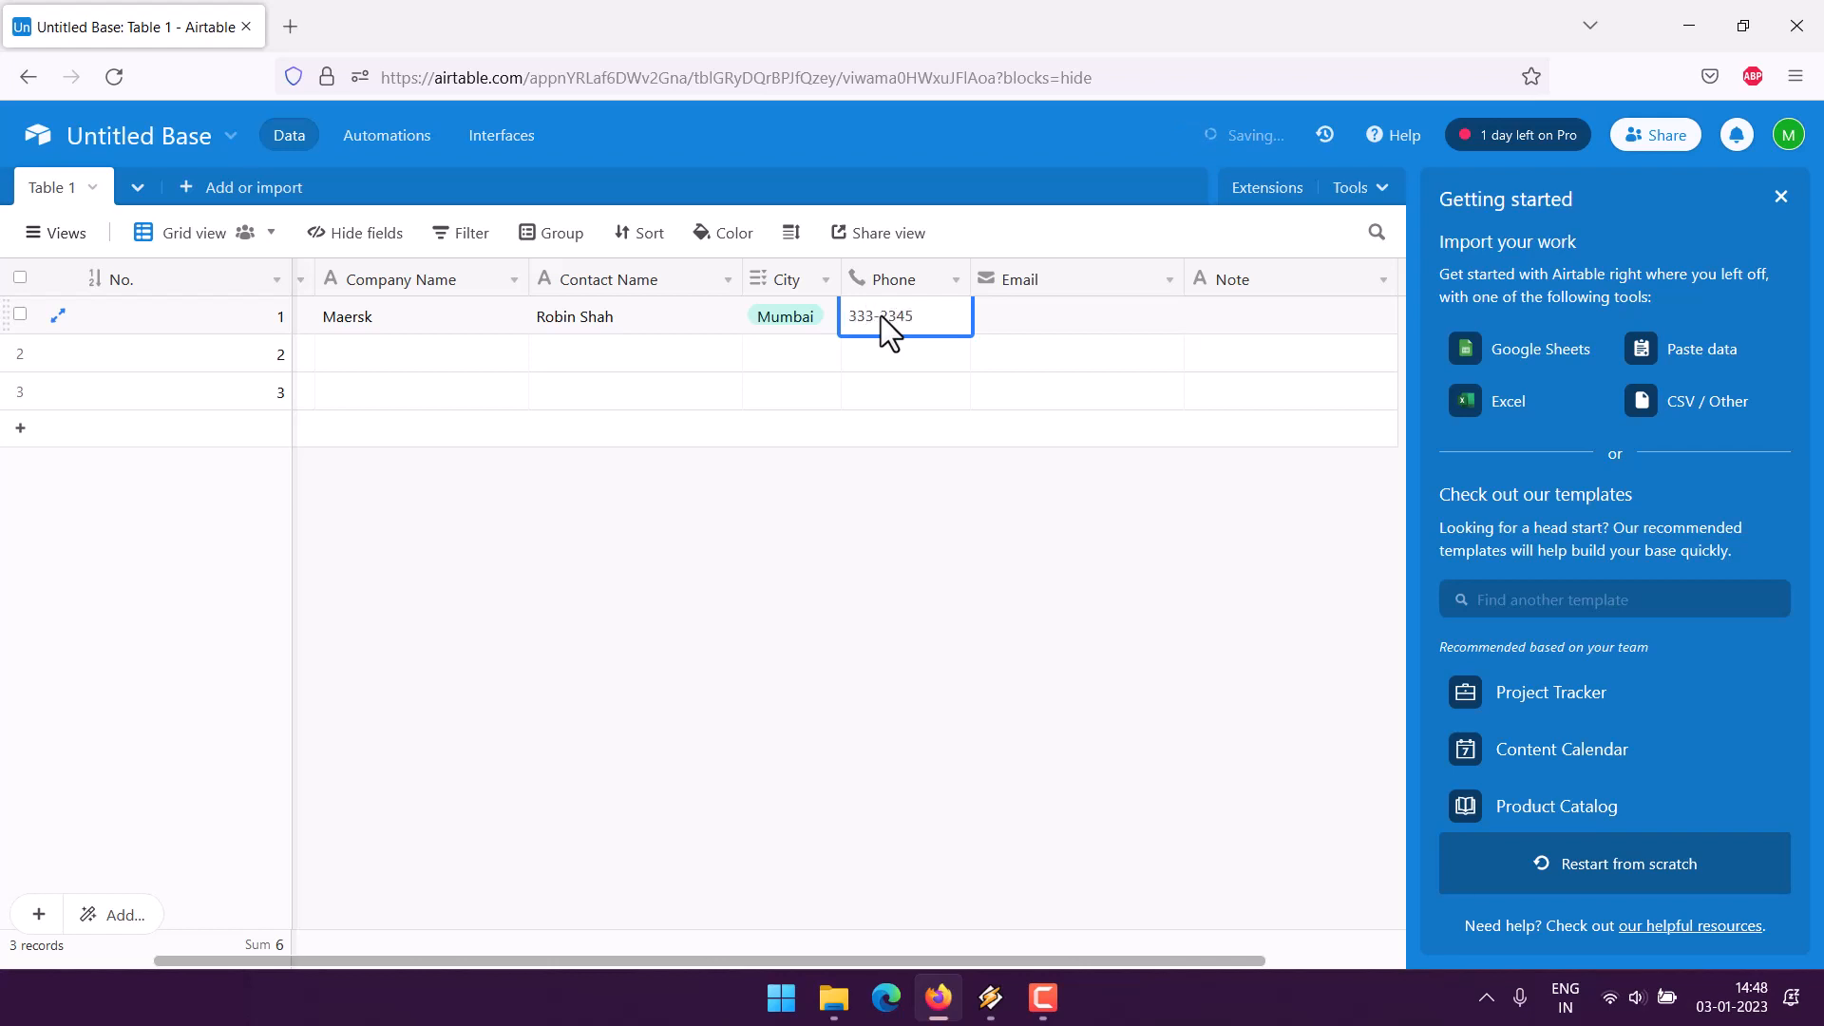
click(1093, 333)
click(1084, 323)
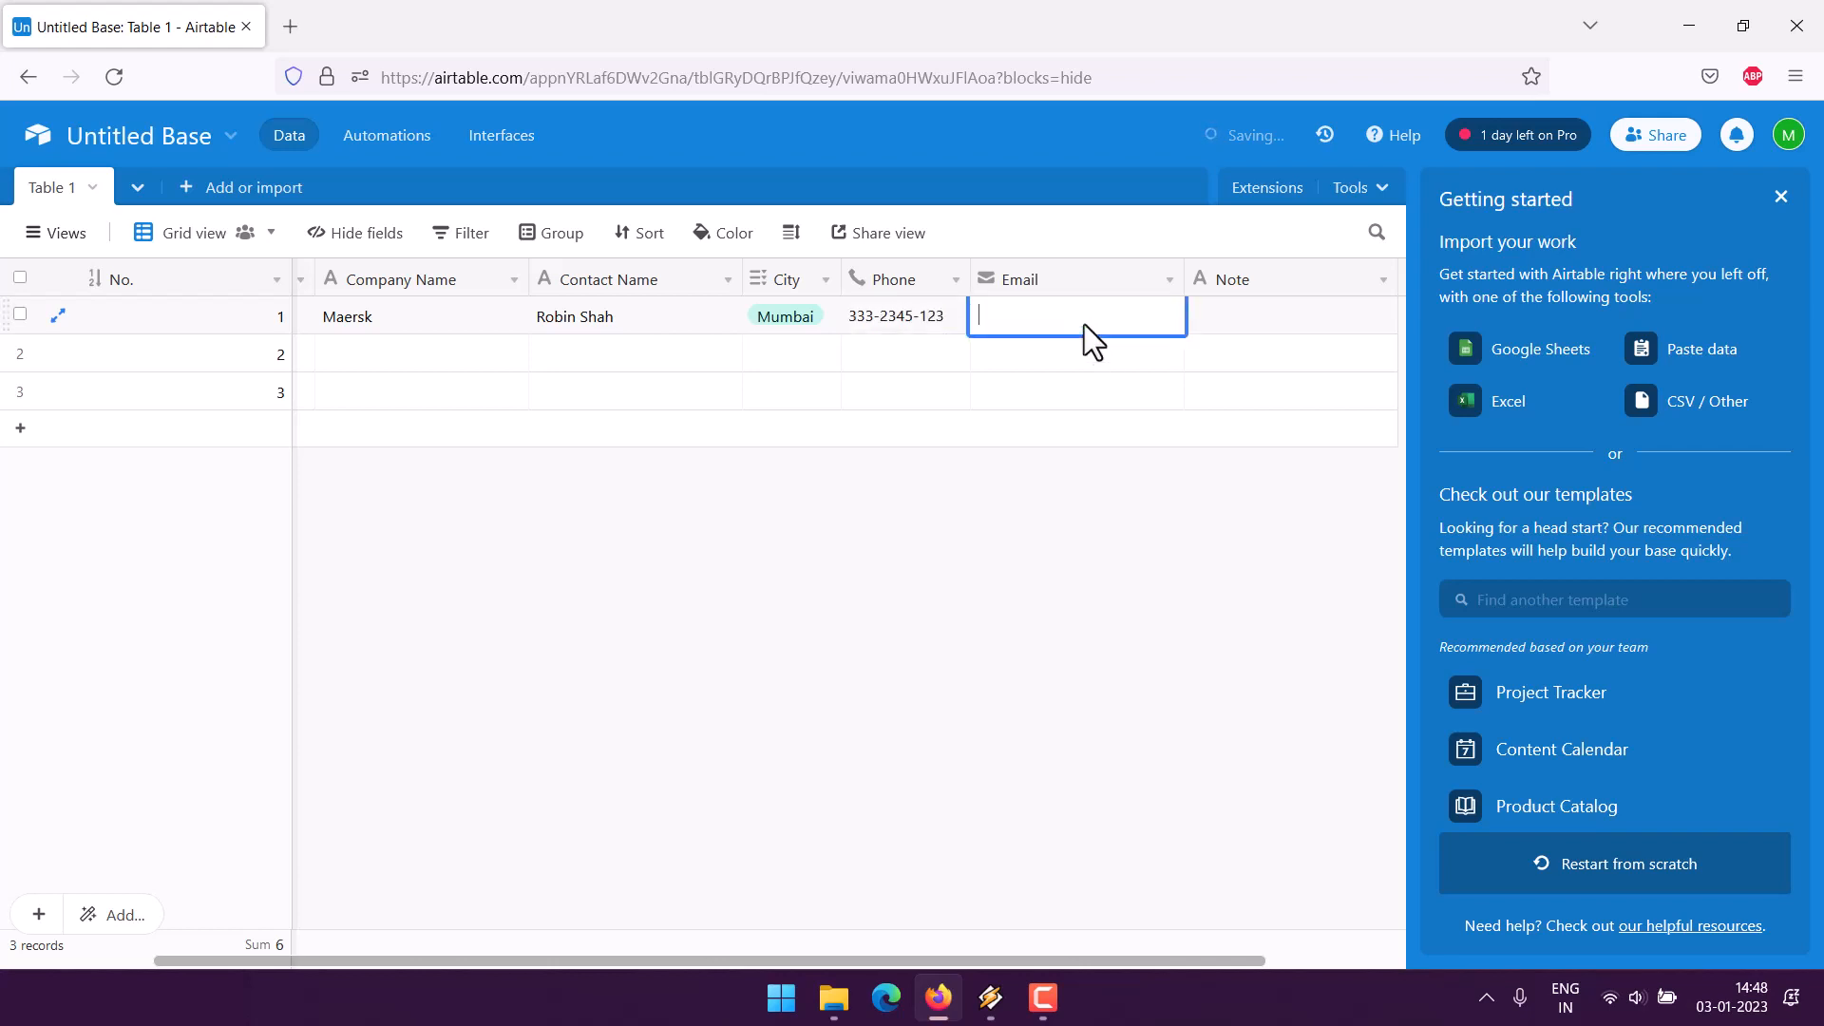
click(1218, 329)
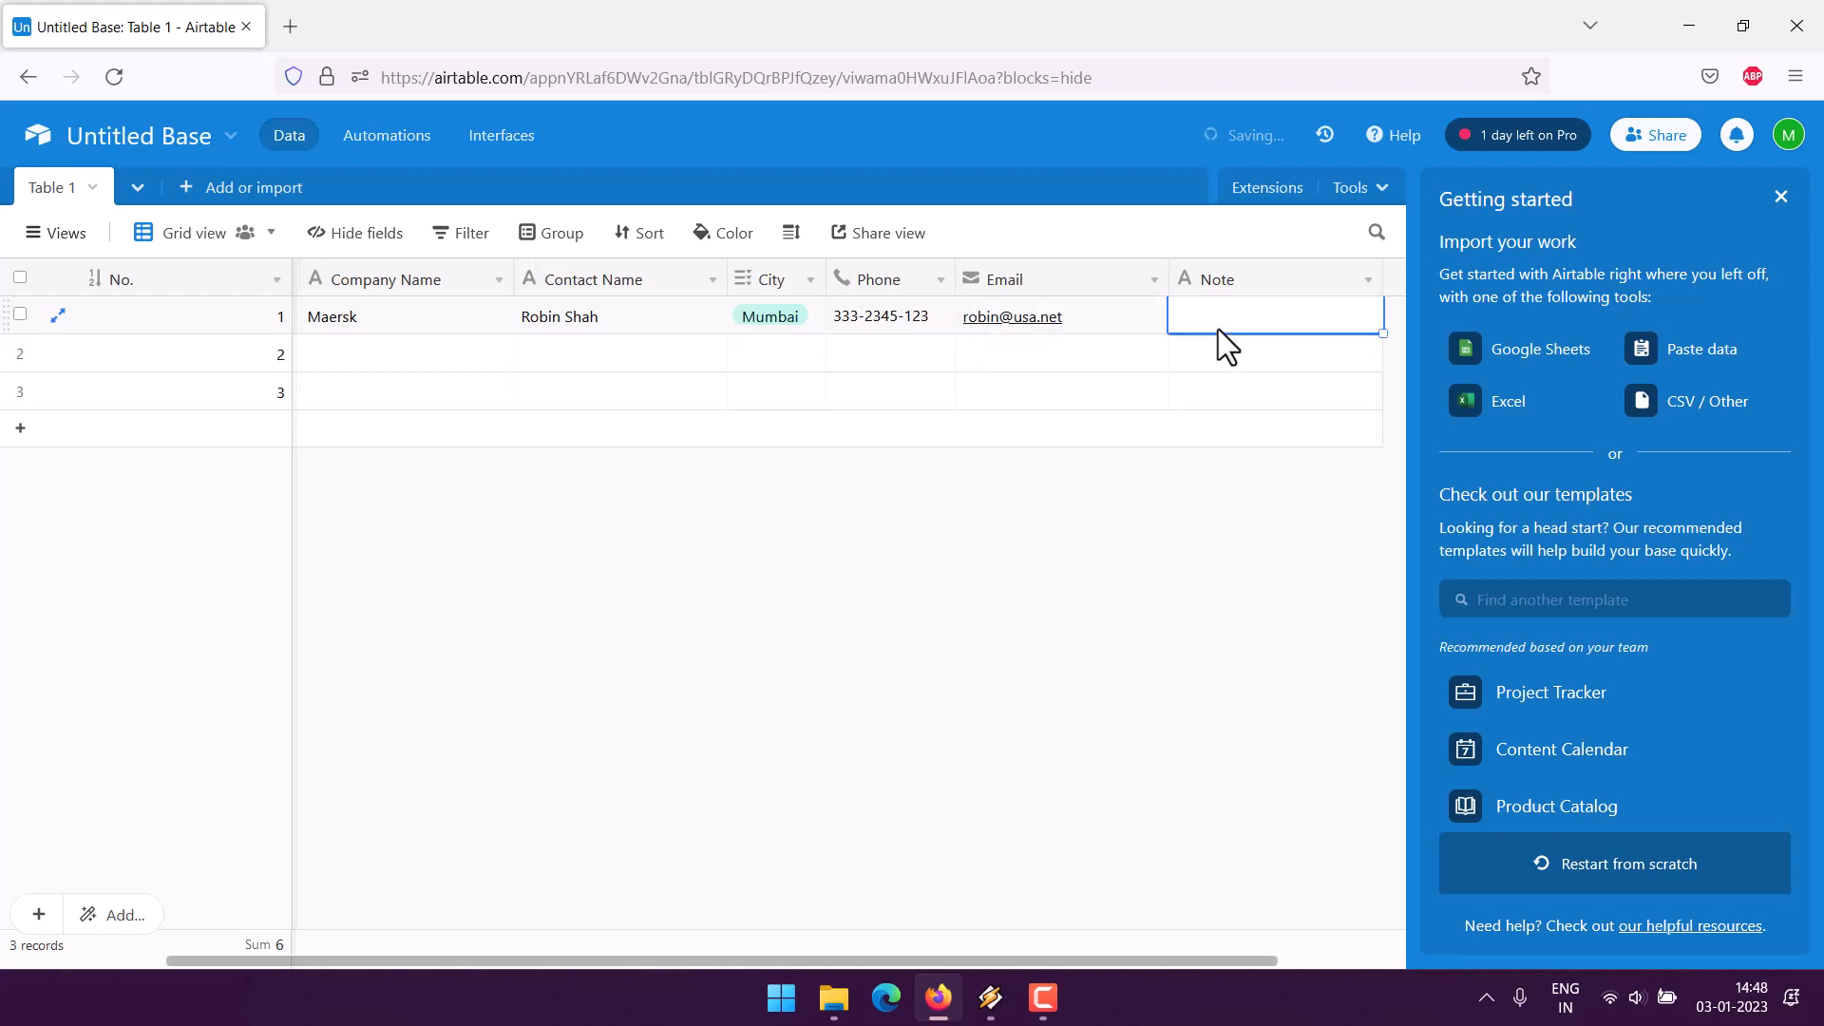
click(1218, 323)
text(Tech dept)
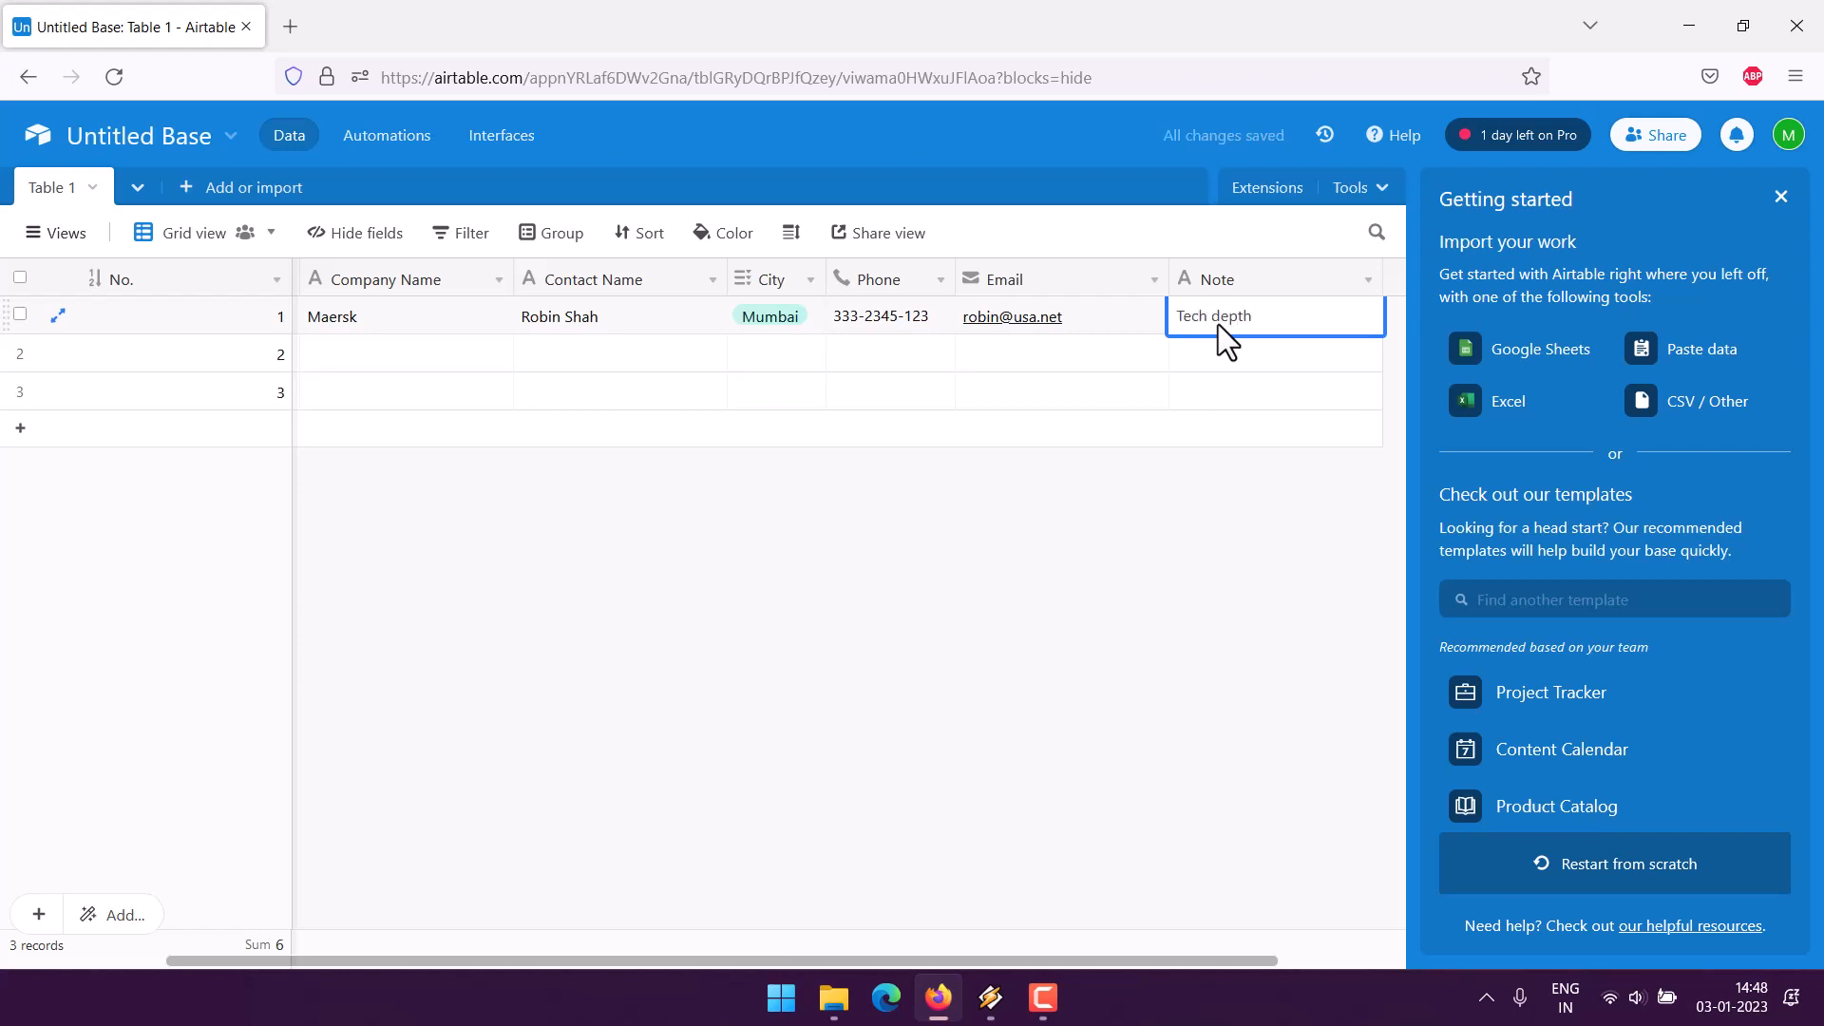
text( contact)
click(1138, 496)
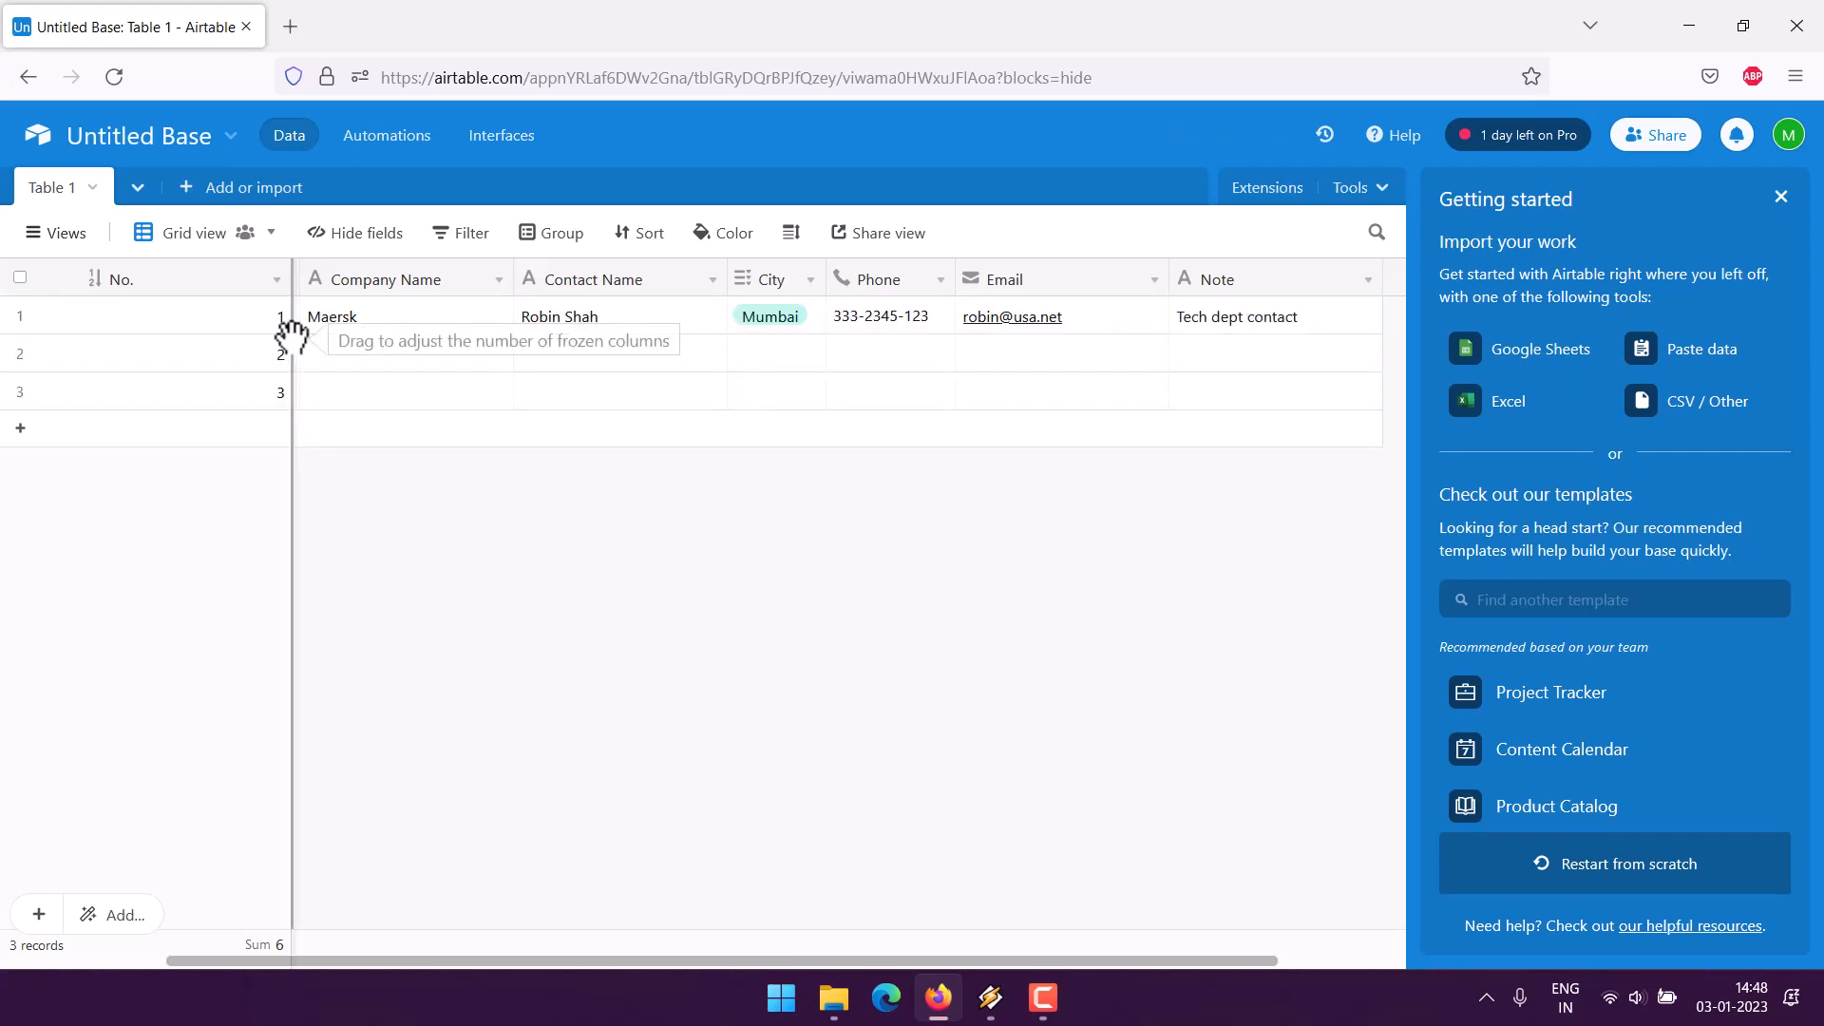
- Unfreeze the columns and create a personal form view named 'Customer Contact Log'
mouse_move(288, 336)
mouse_down()
mouse_move(177, 335)
mouse_move(294, 337)
mouse_up()
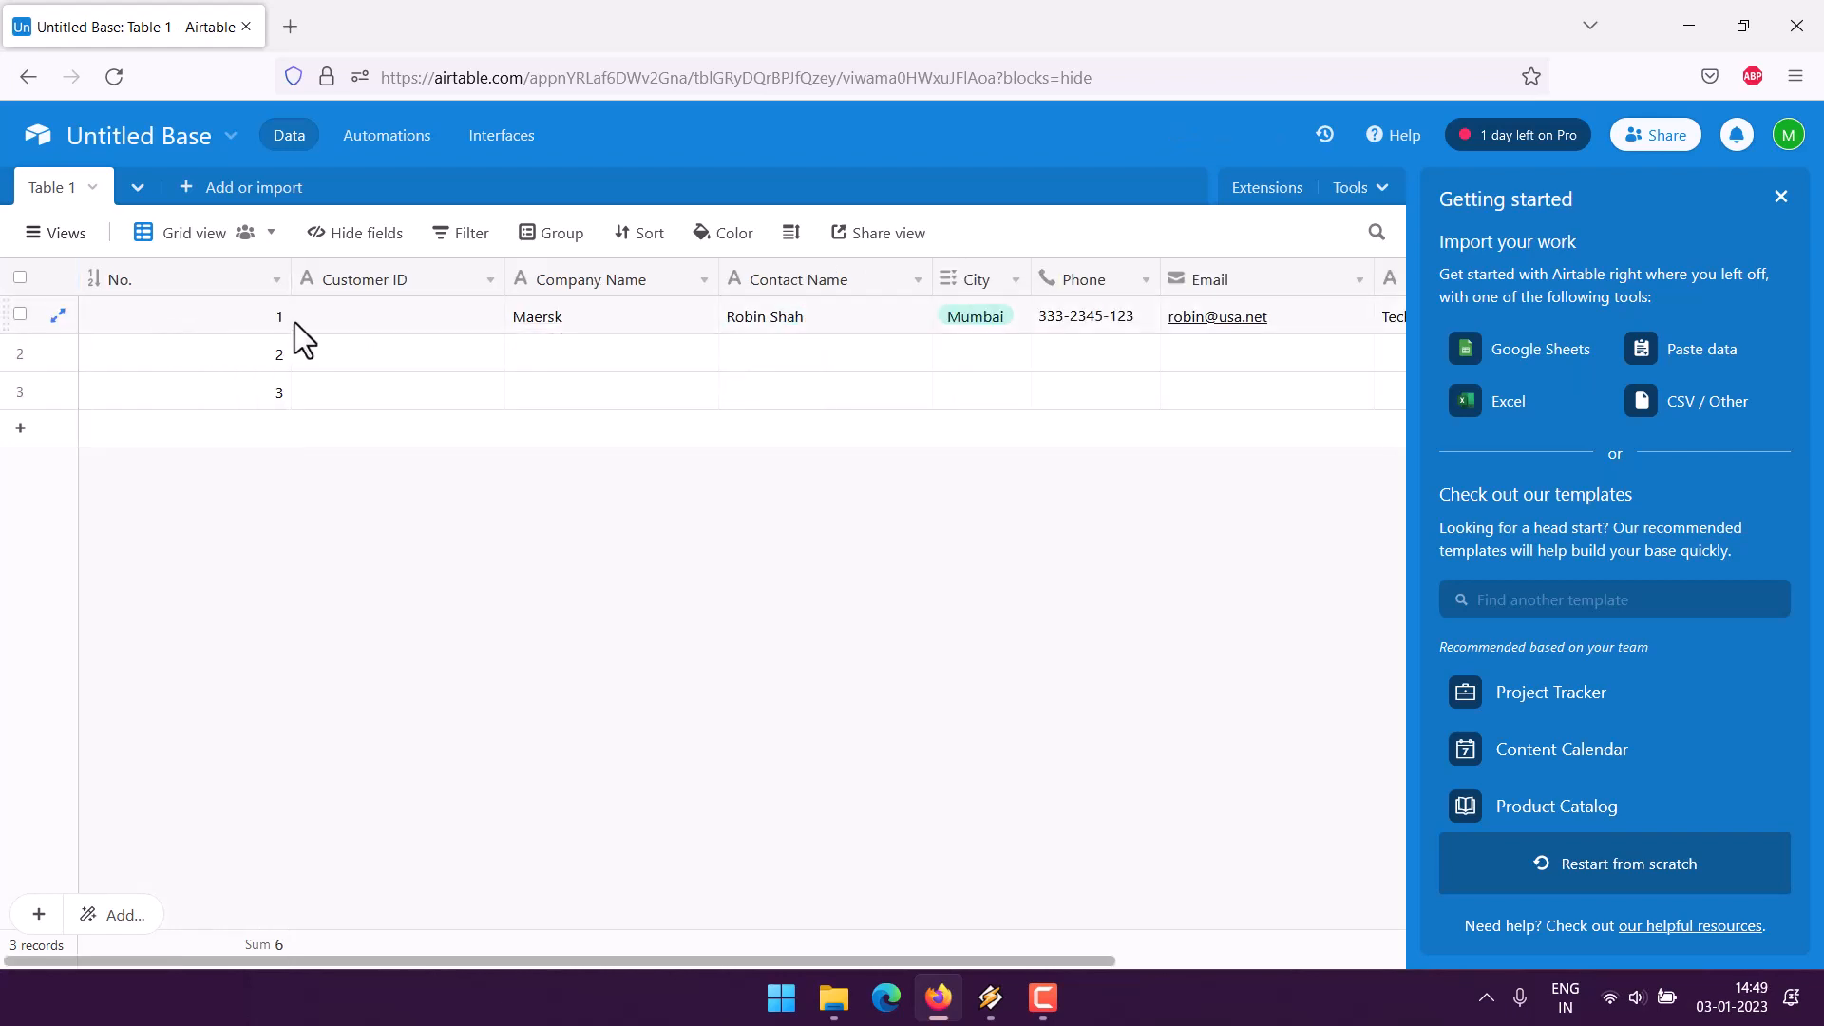
click(38, 245)
click(61, 553)
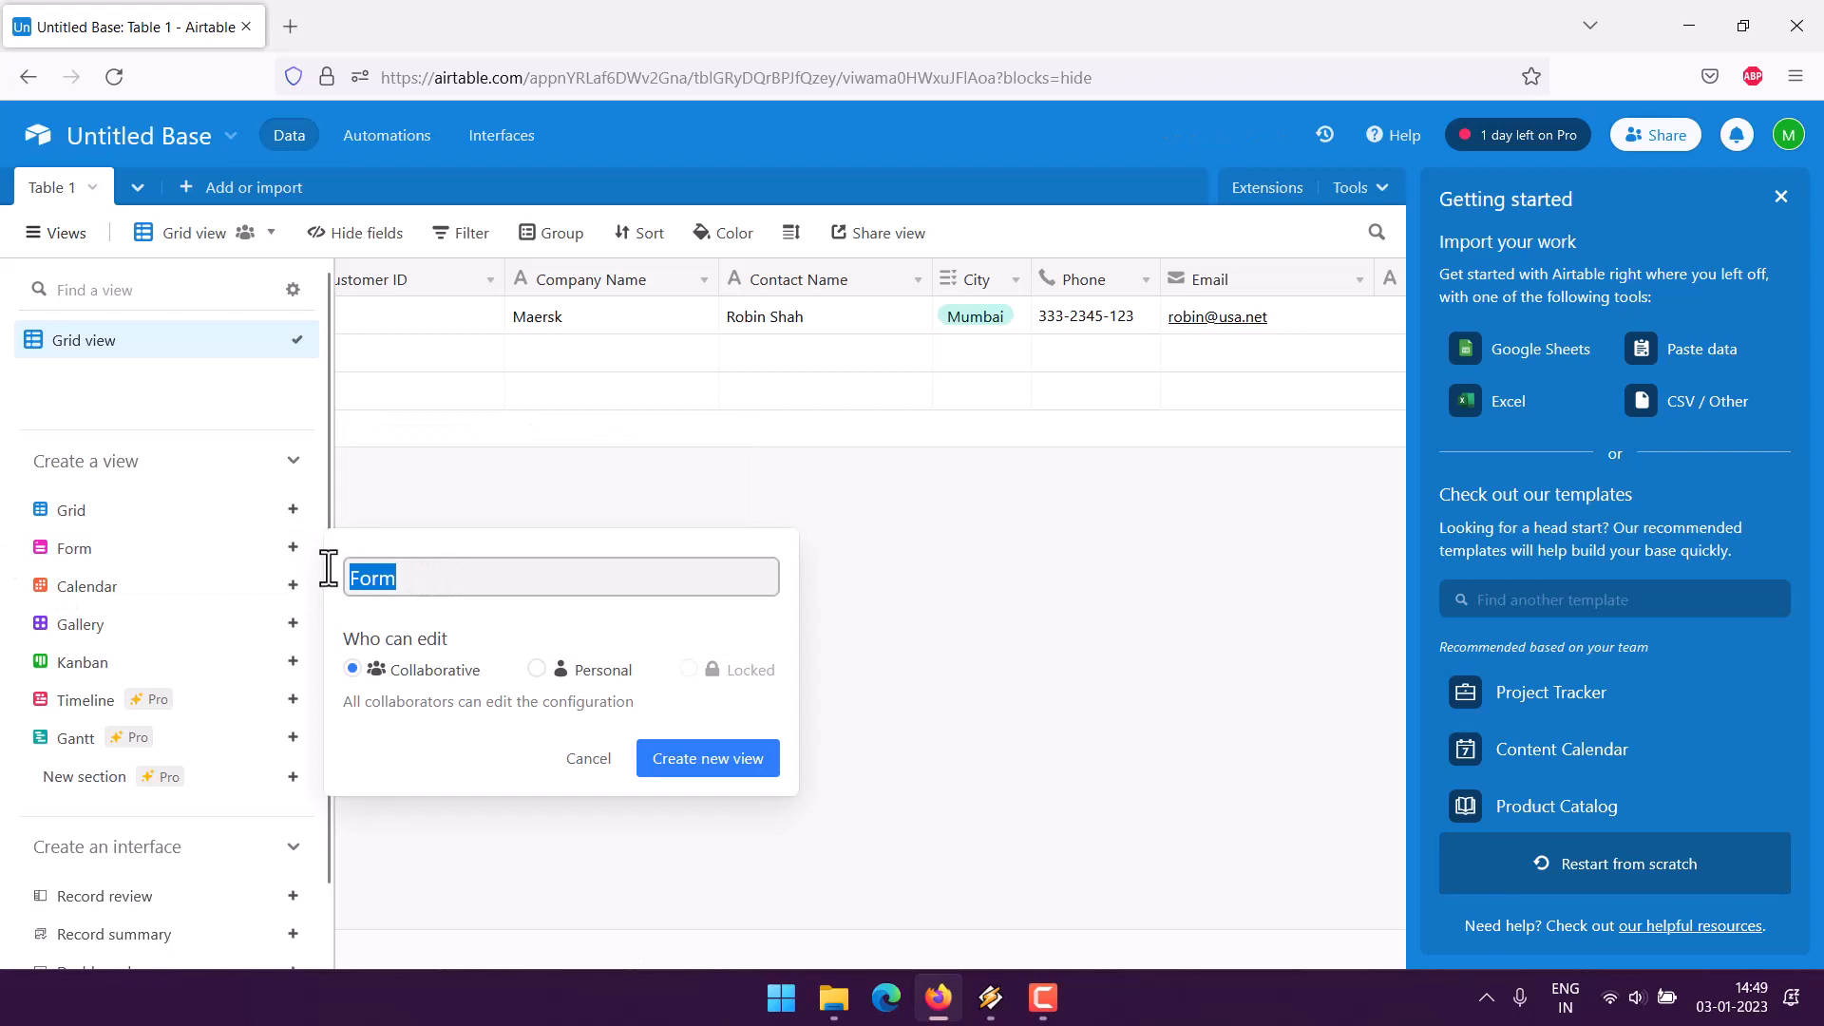
text(Customer Cont)
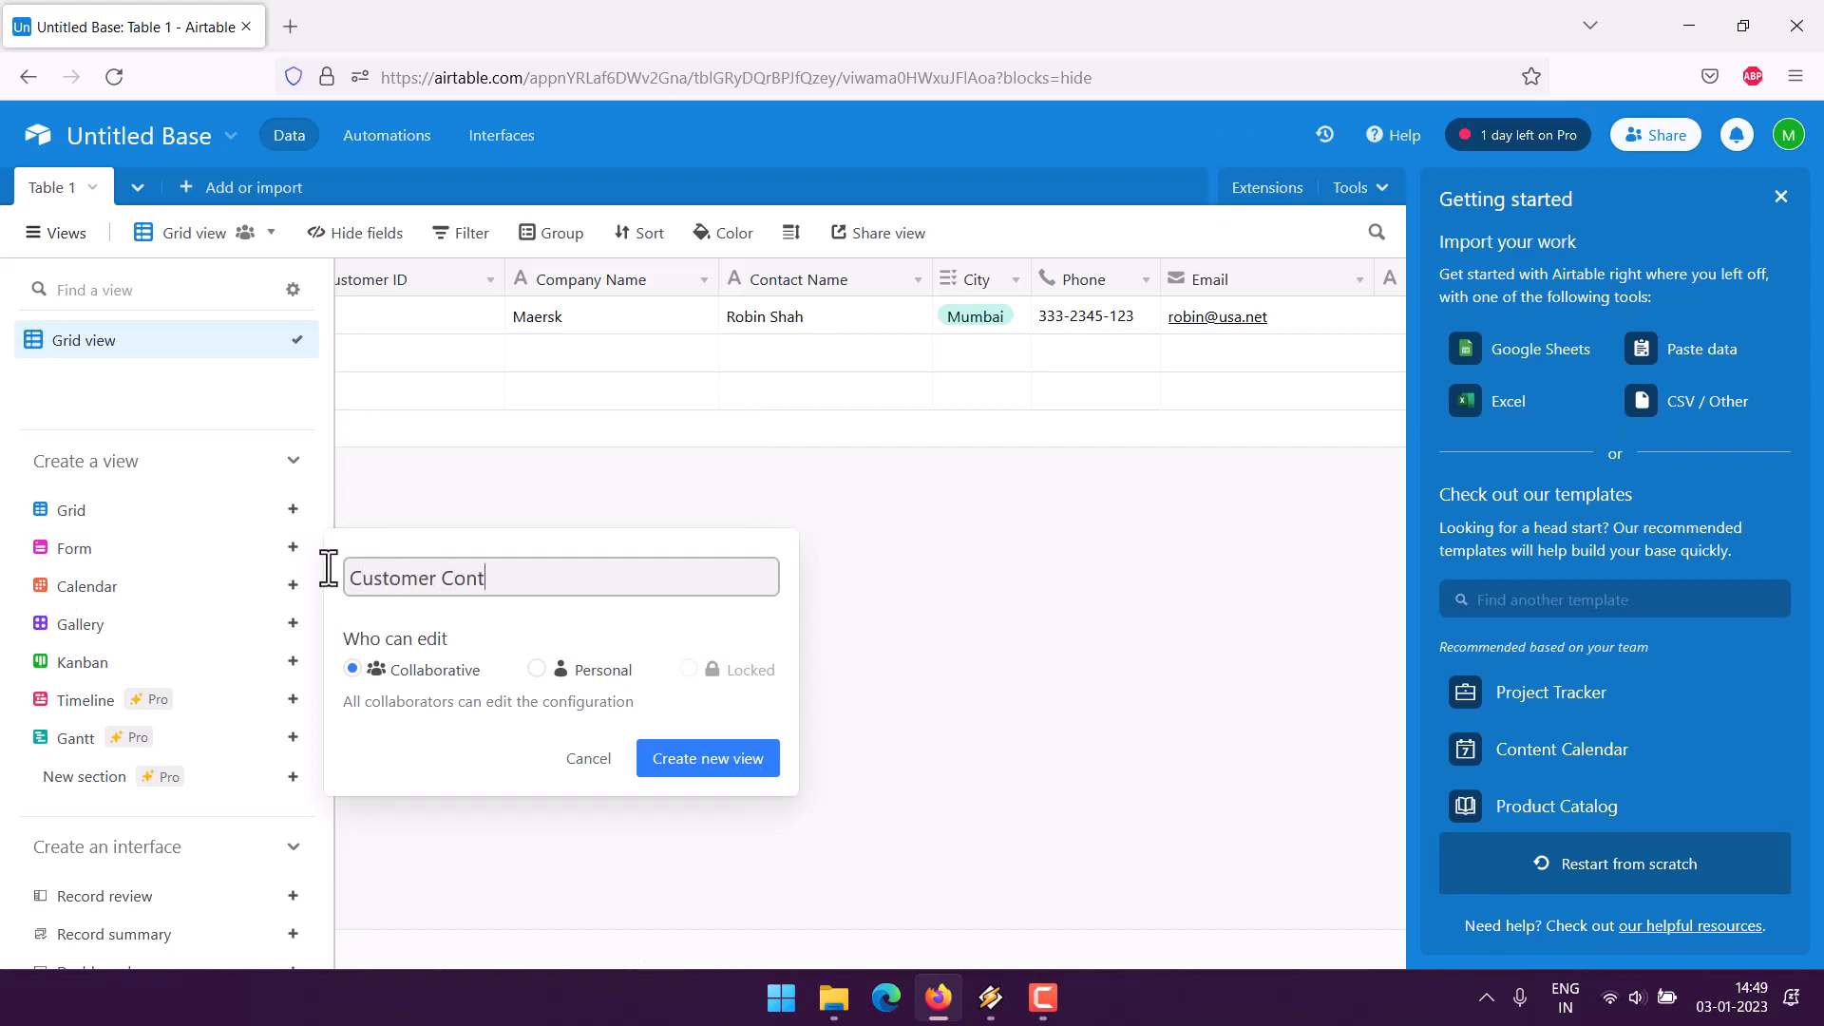
text(act Log)
drag(579, 587, 289, 583)
key(ctrl+c)
click(536, 690)
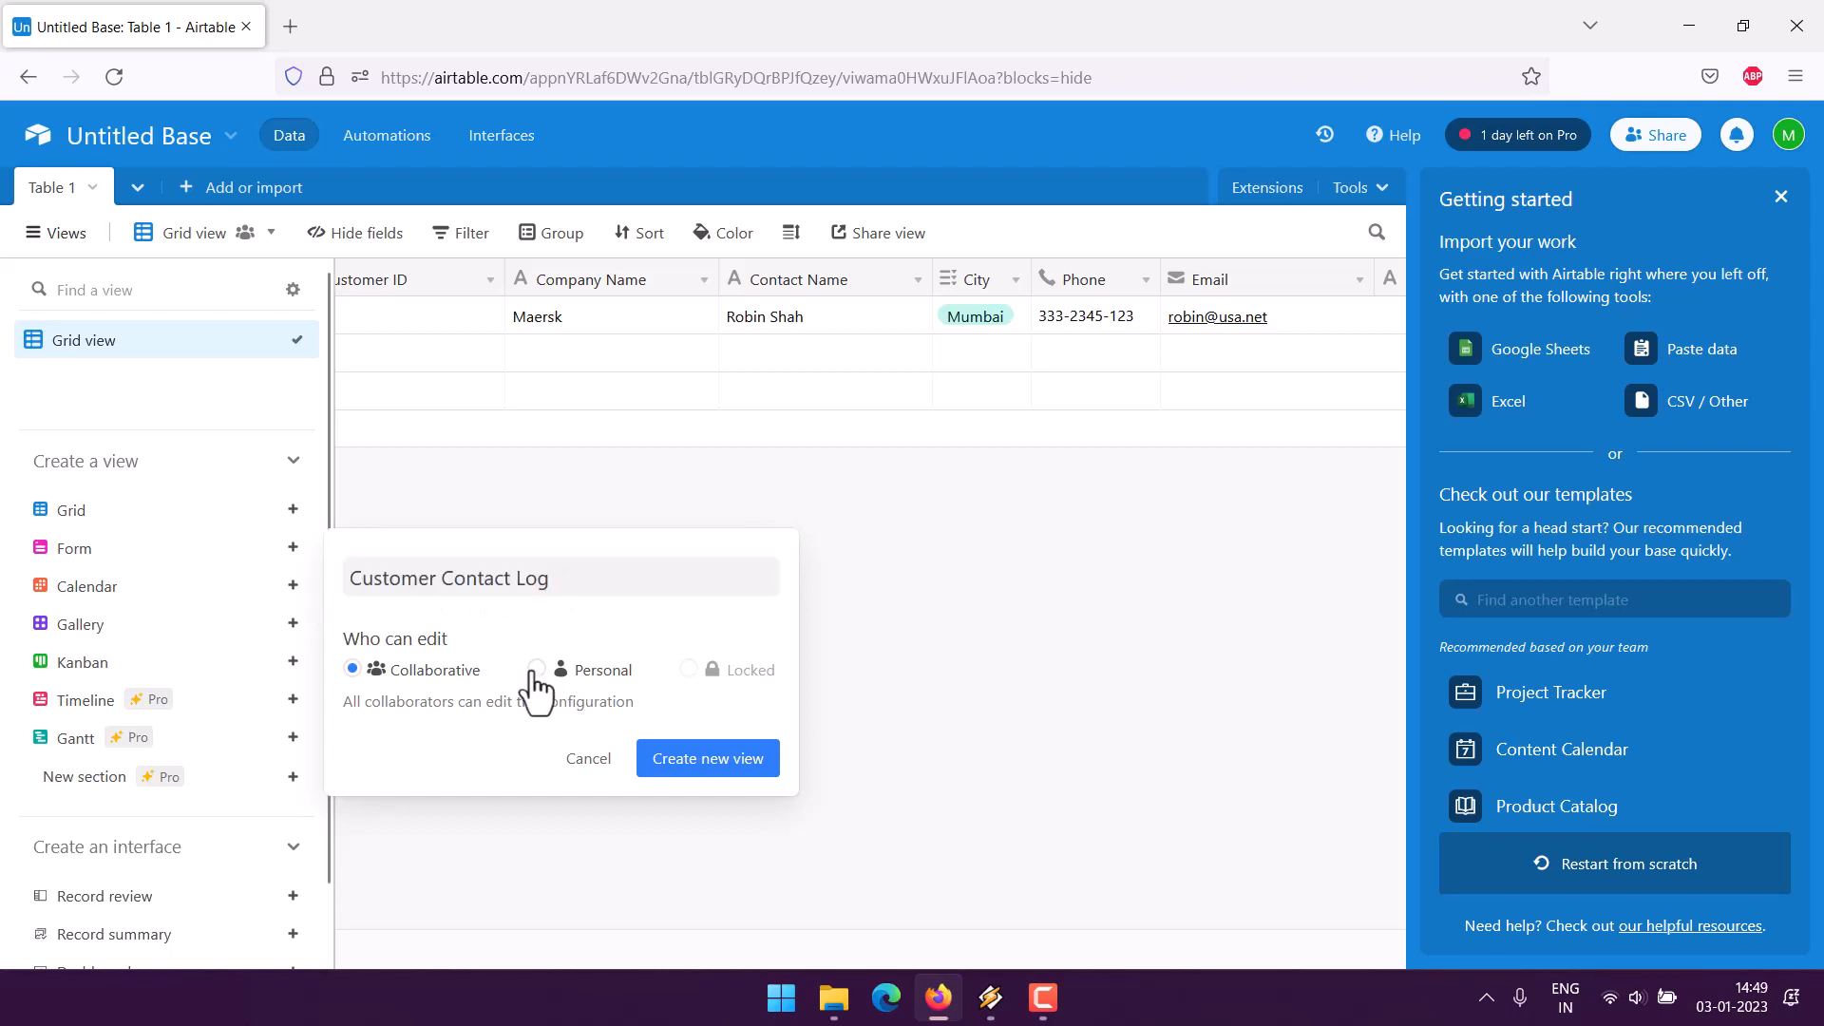
click(537, 669)
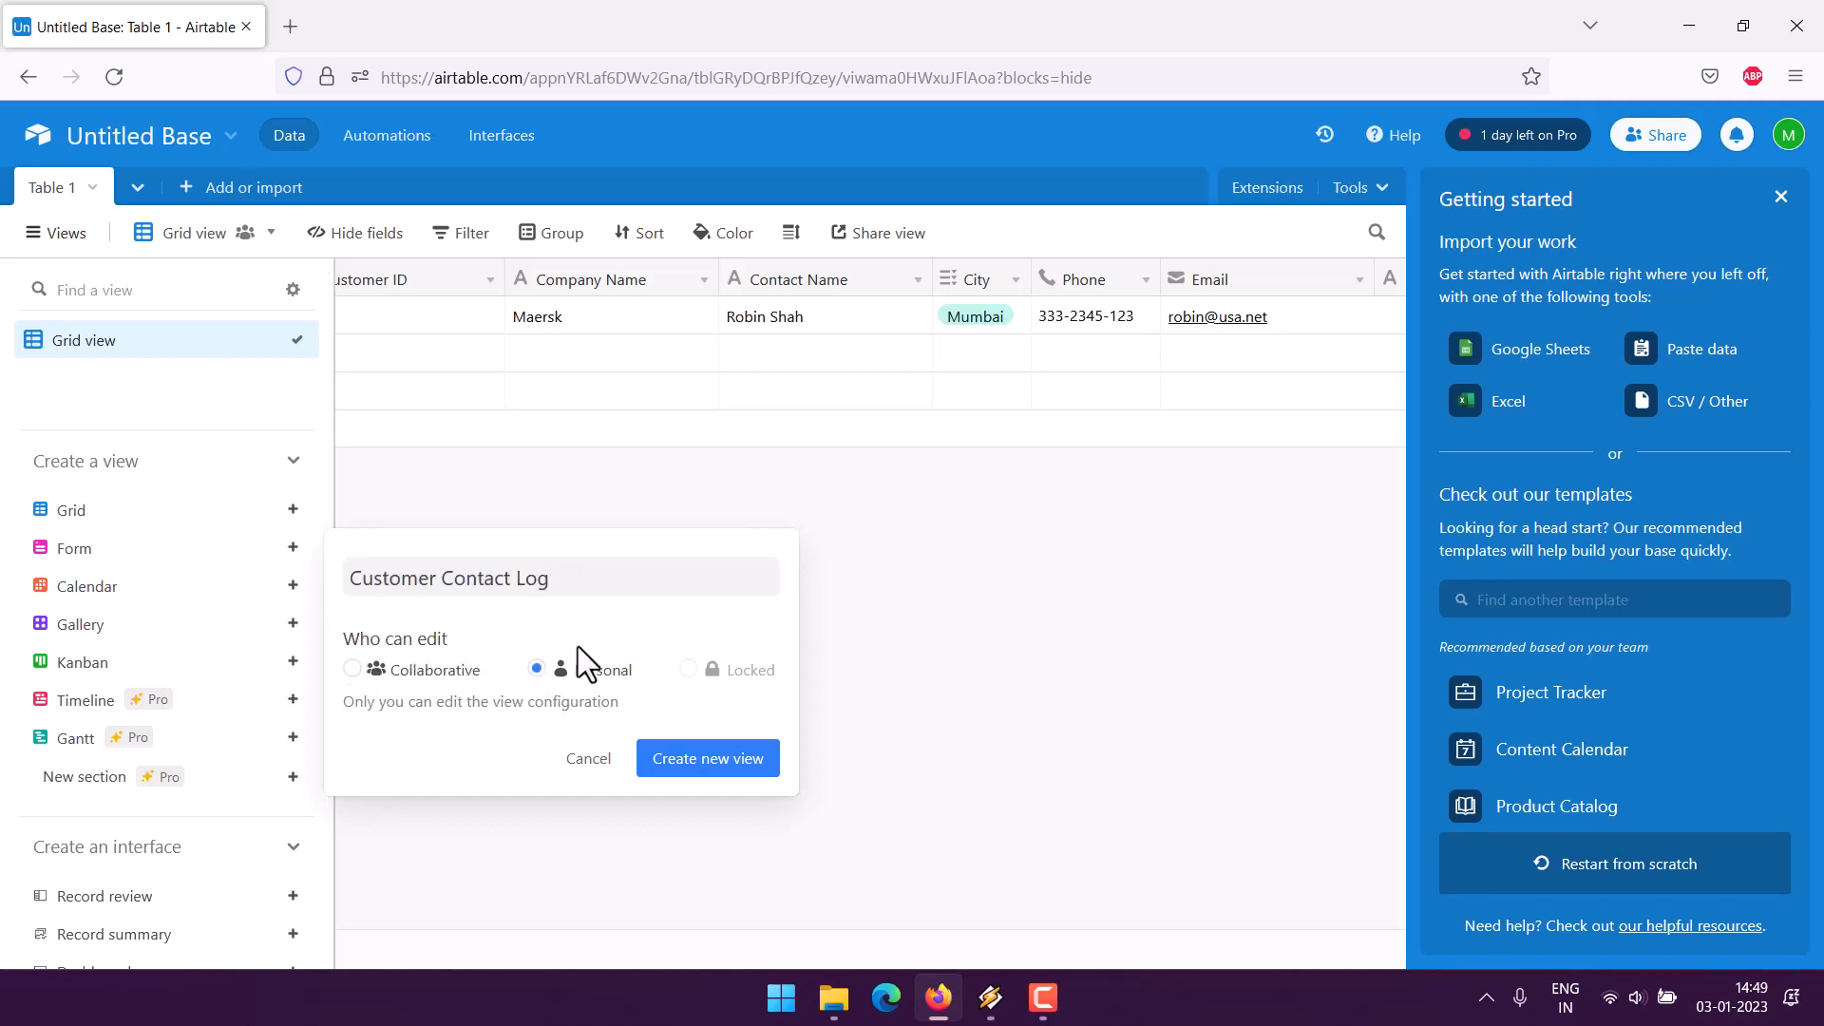
click(734, 765)
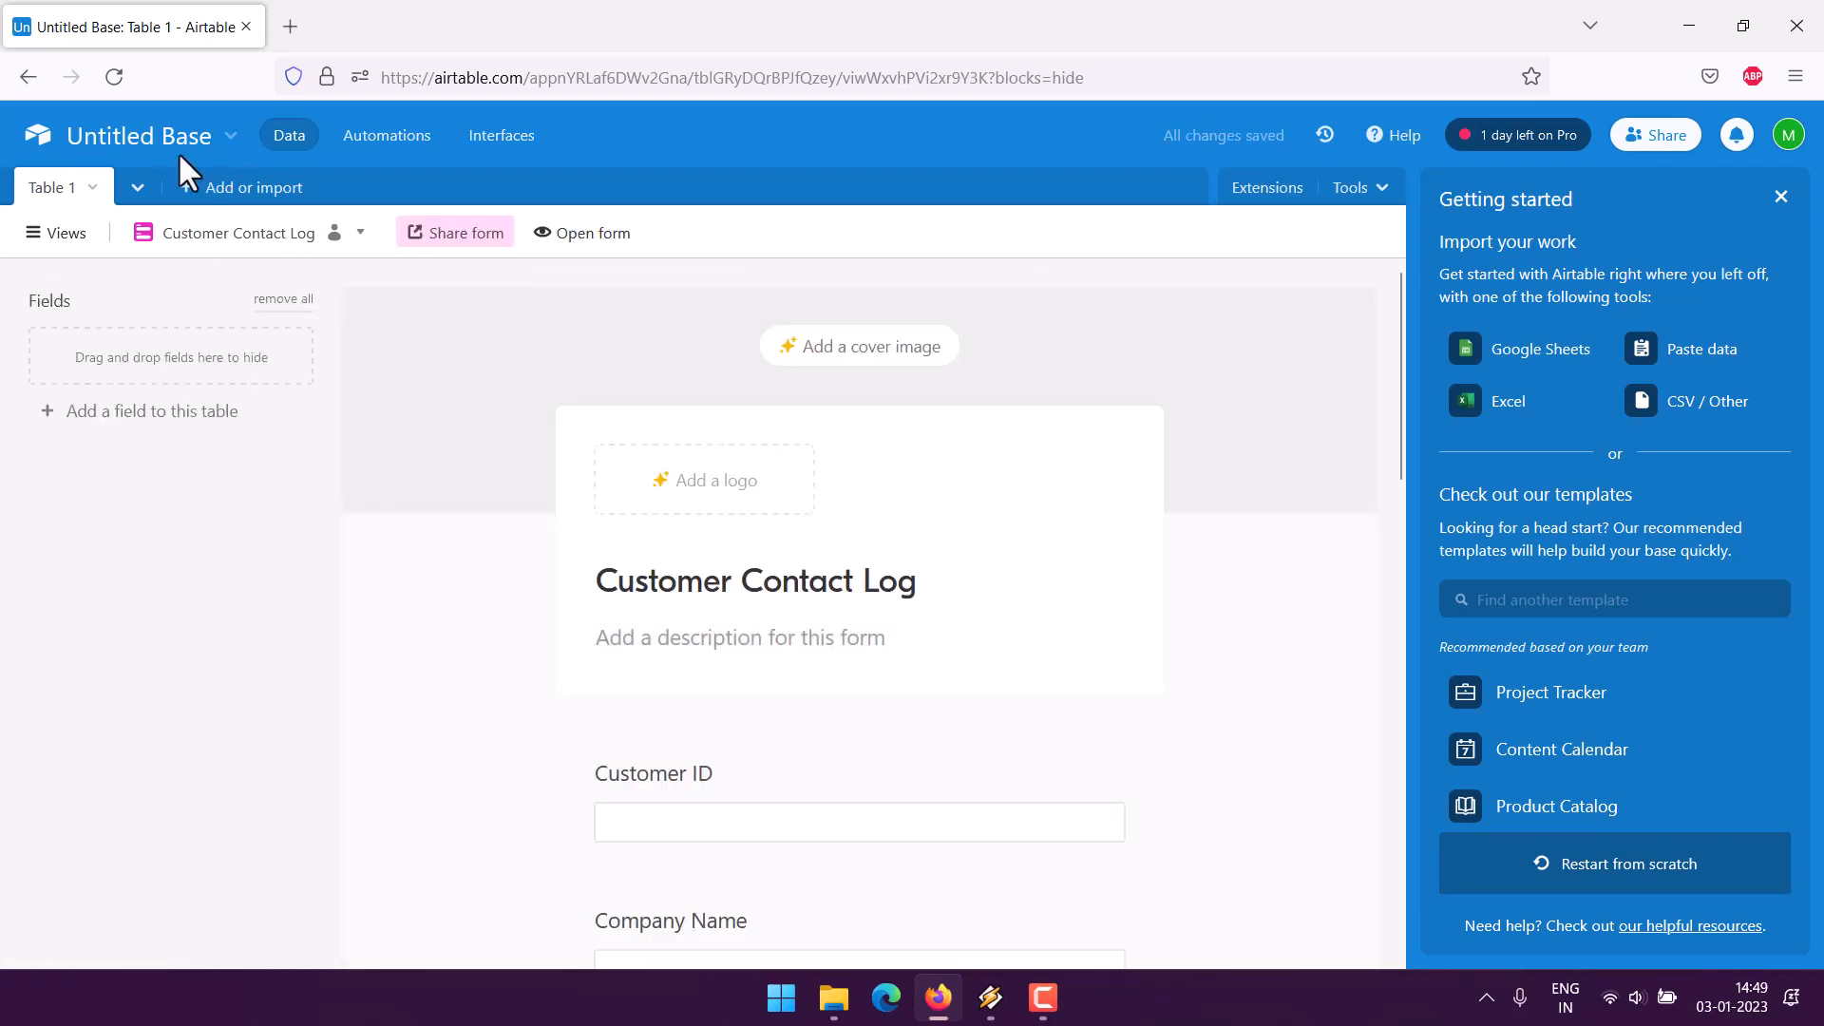
- Rename the base to 'Customer Contact Log' and give it a checkbox icon
click(218, 143)
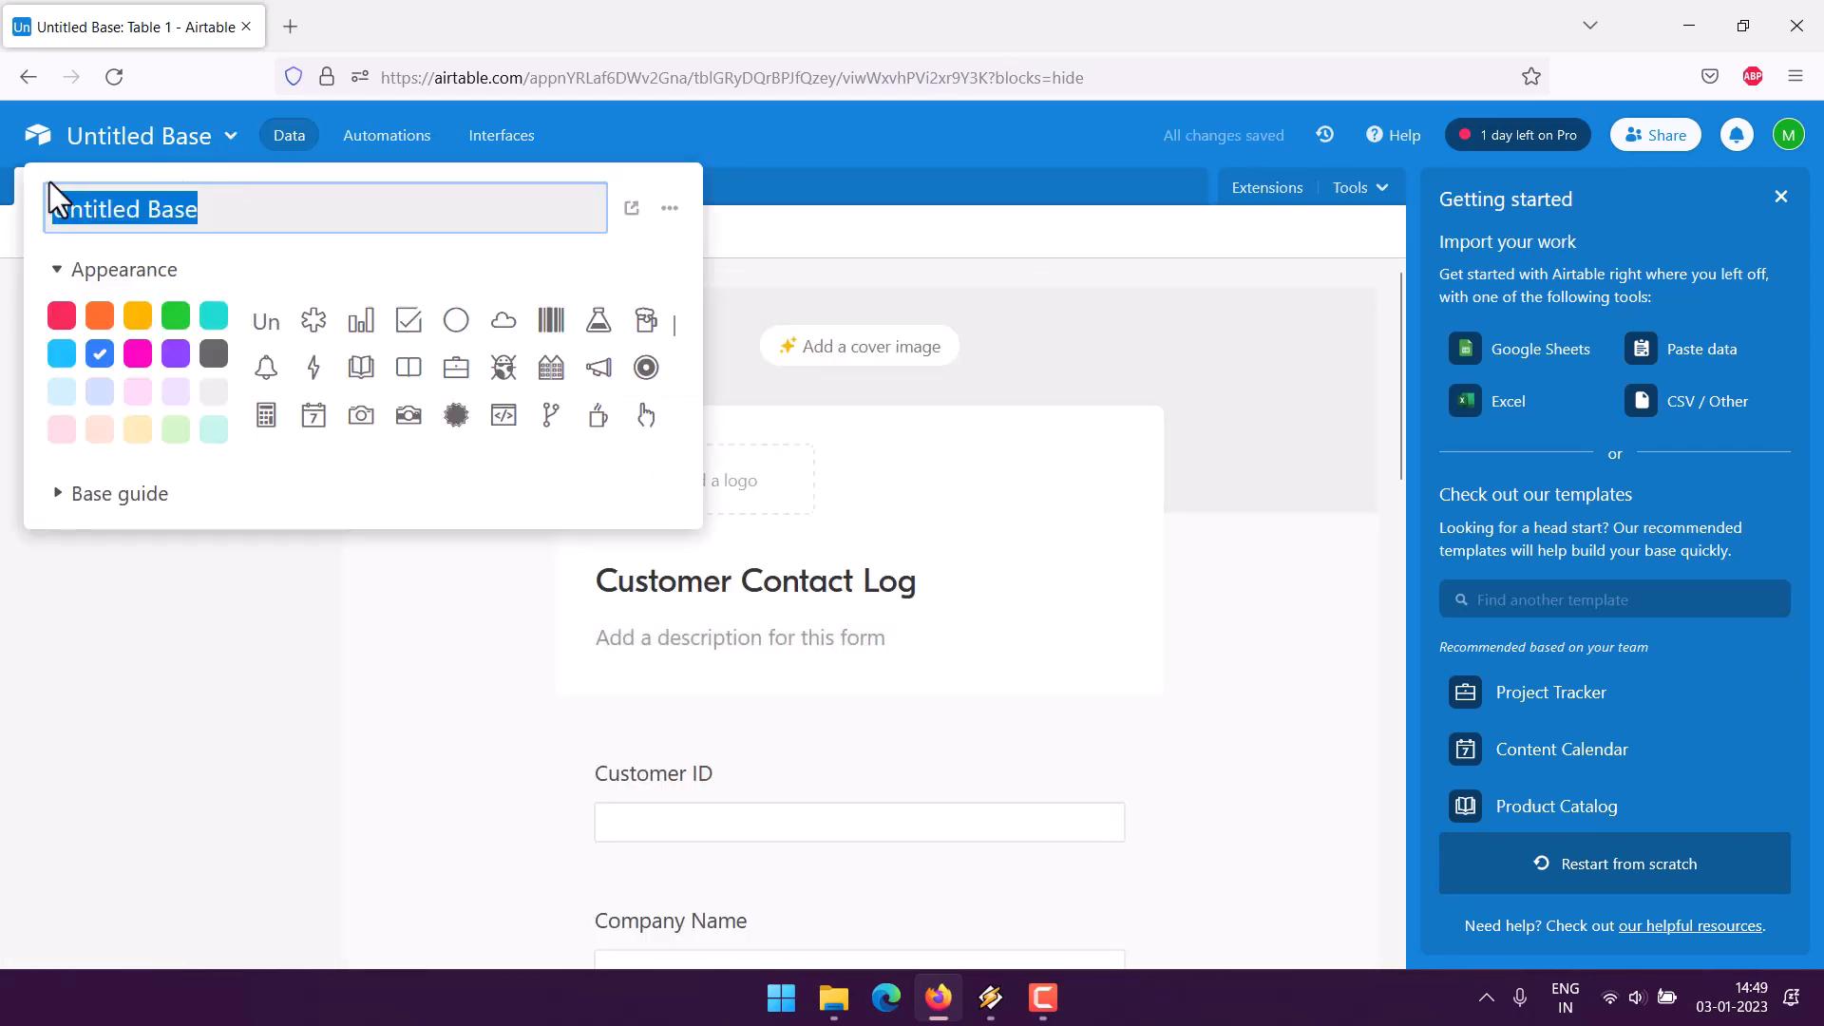
key(ctrl+v)
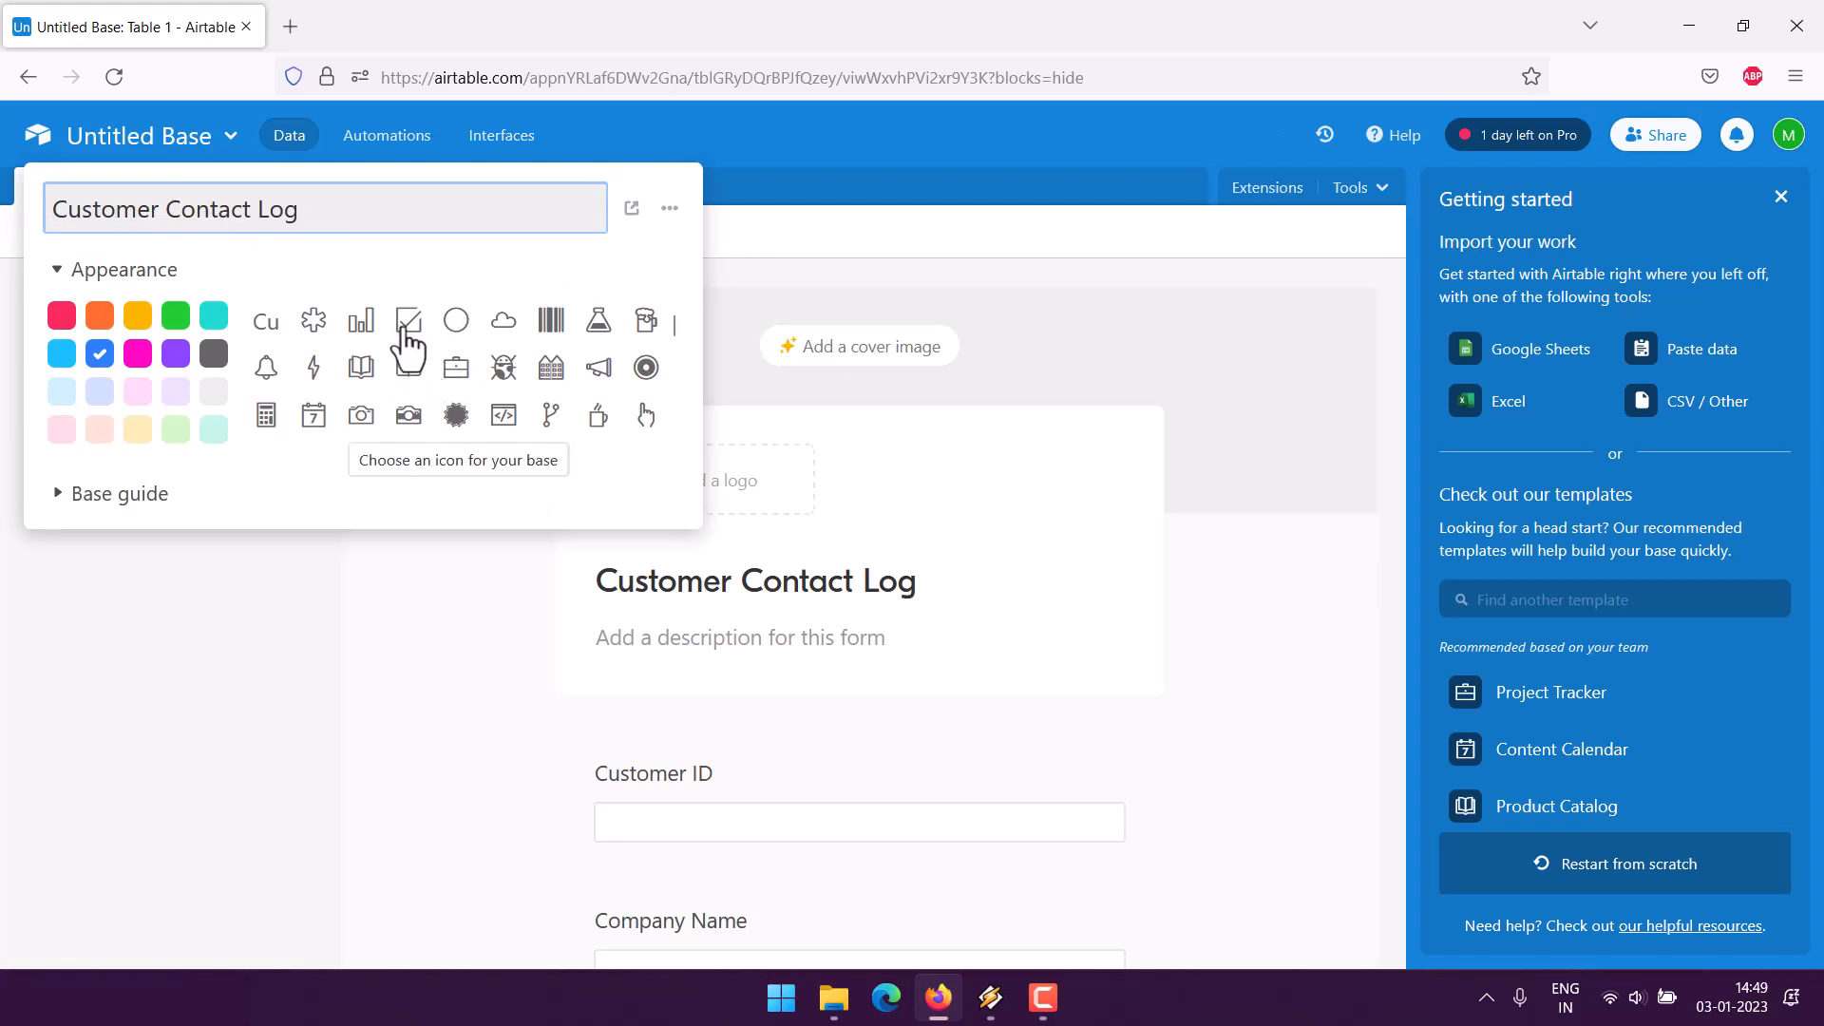
click(409, 320)
click(846, 271)
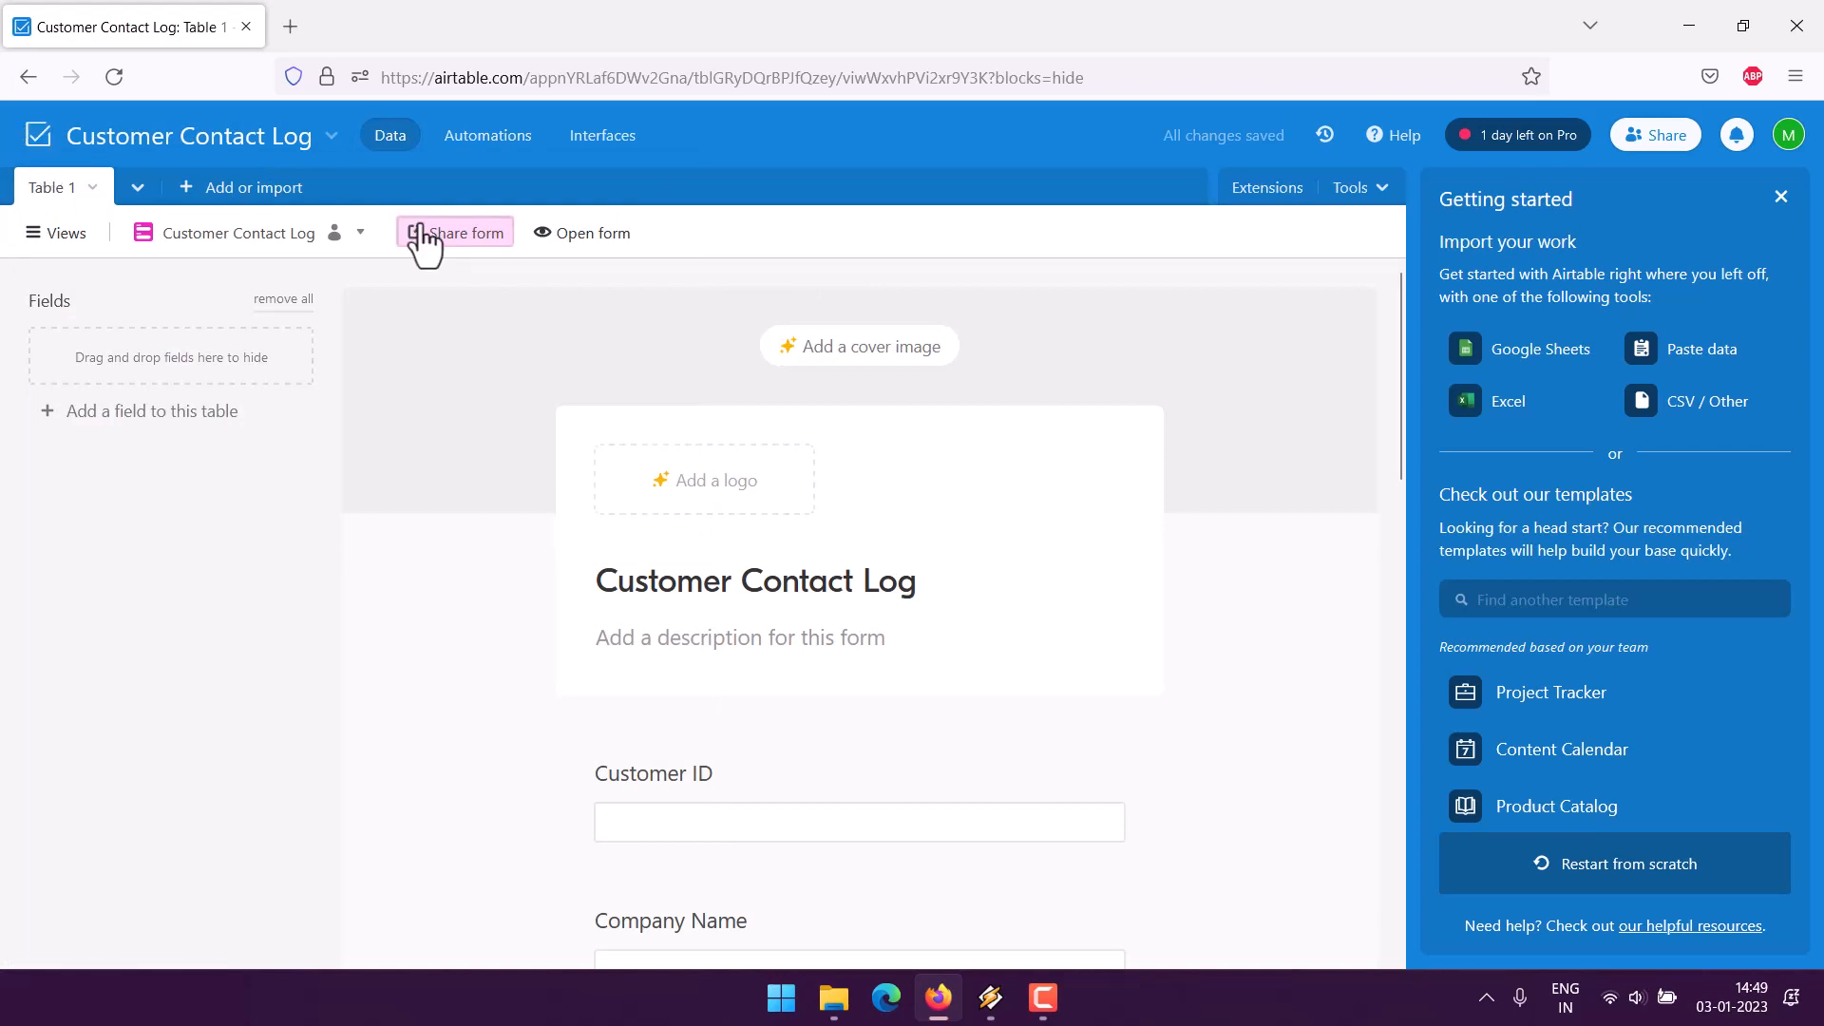
- Open the live form in a new browser tab
scroll(509, 516, down, 2)
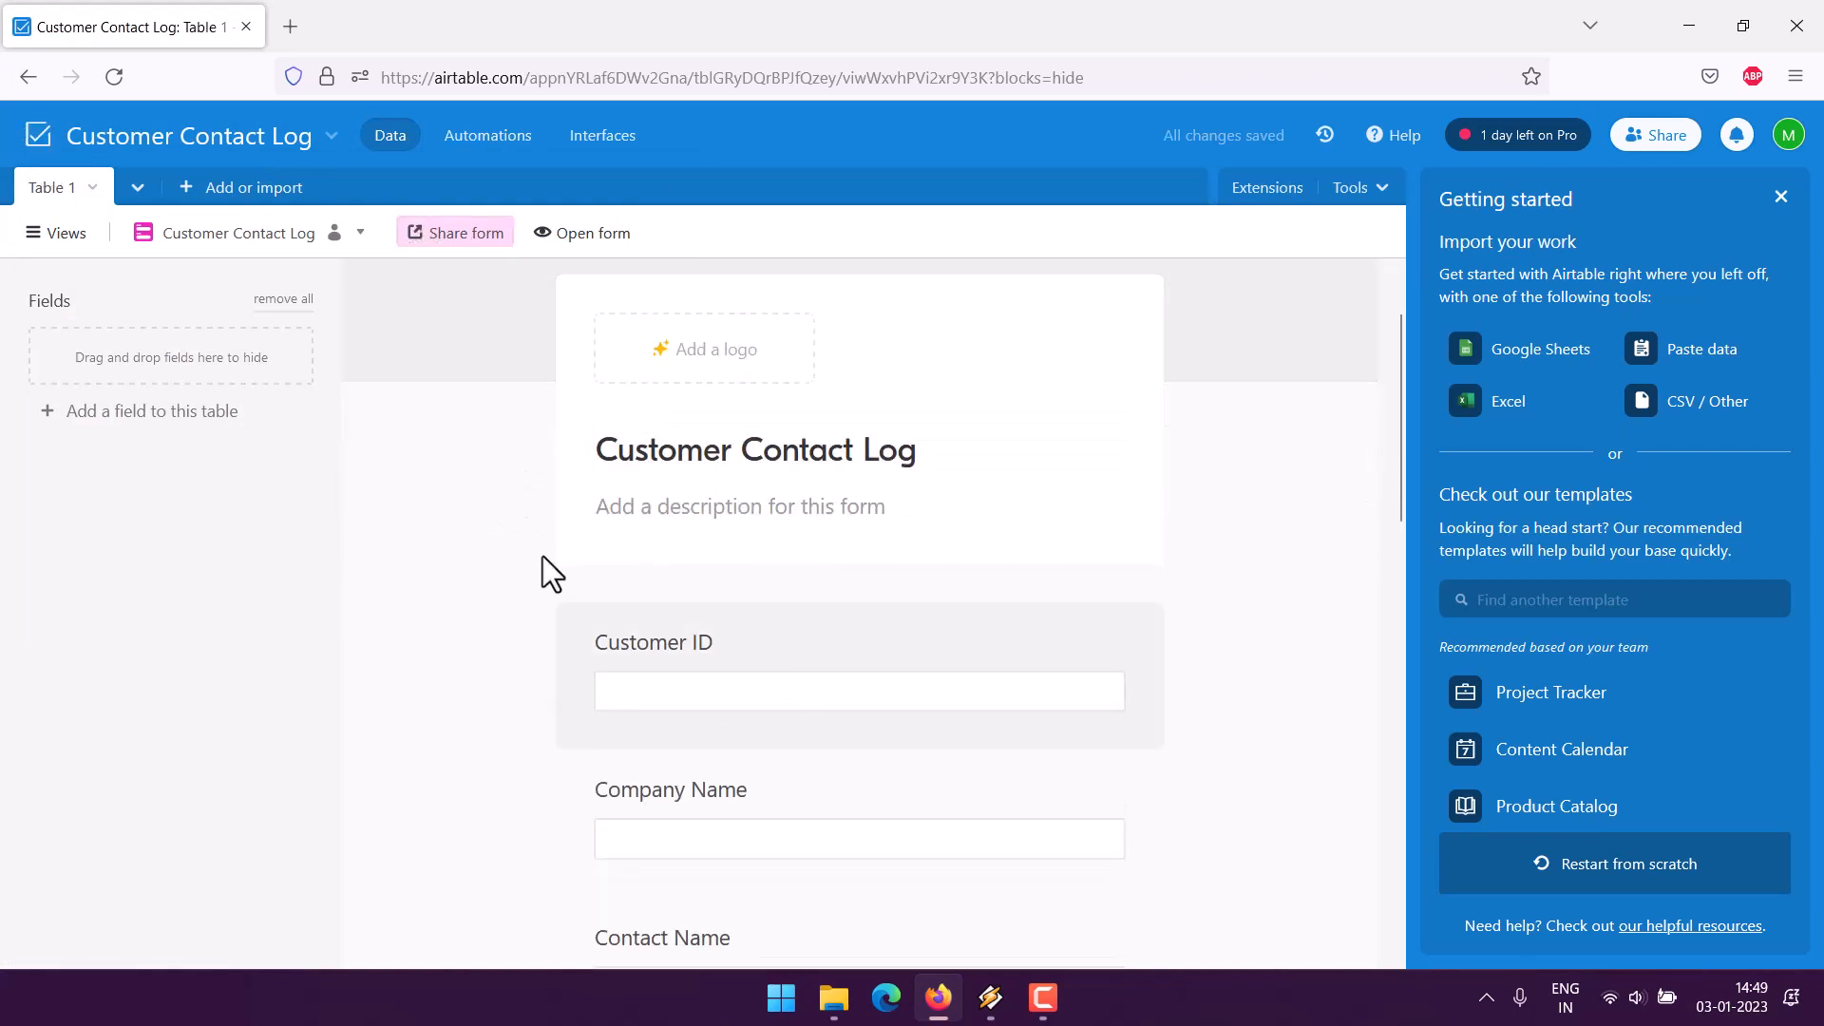
scroll(524, 443, down, 10)
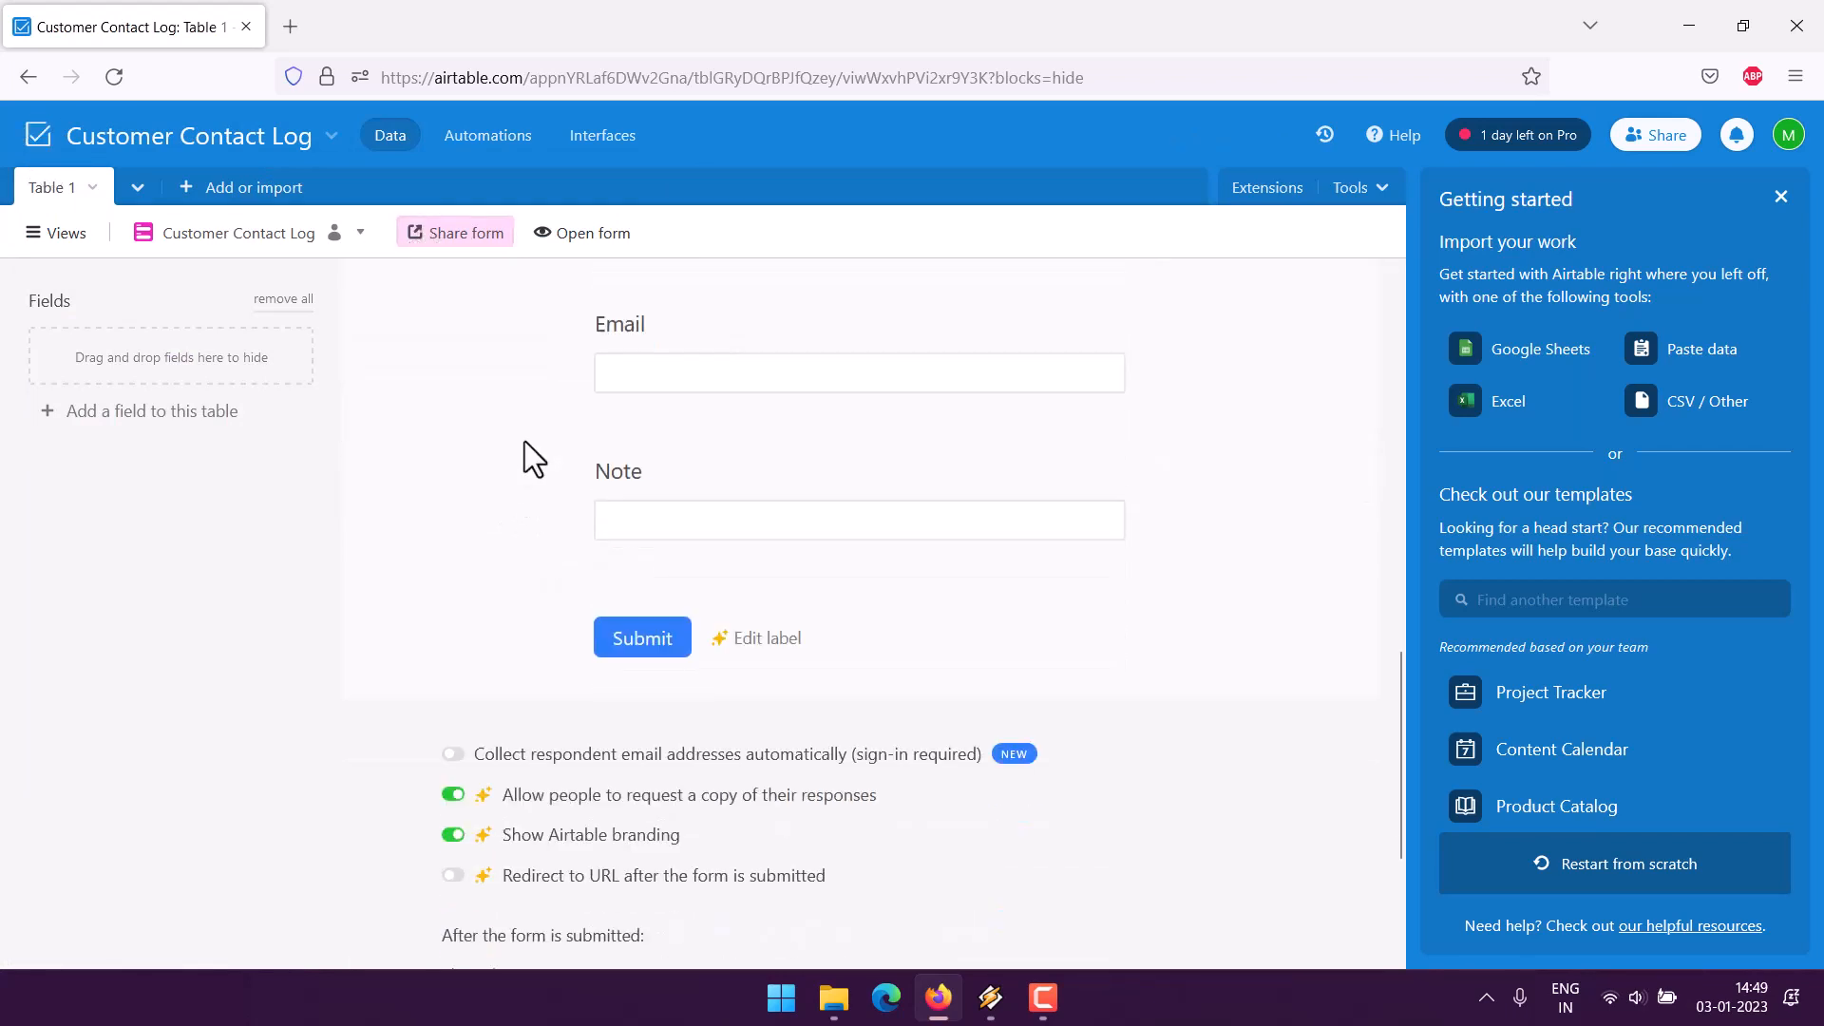
scroll(524, 441, down, 2)
click(589, 239)
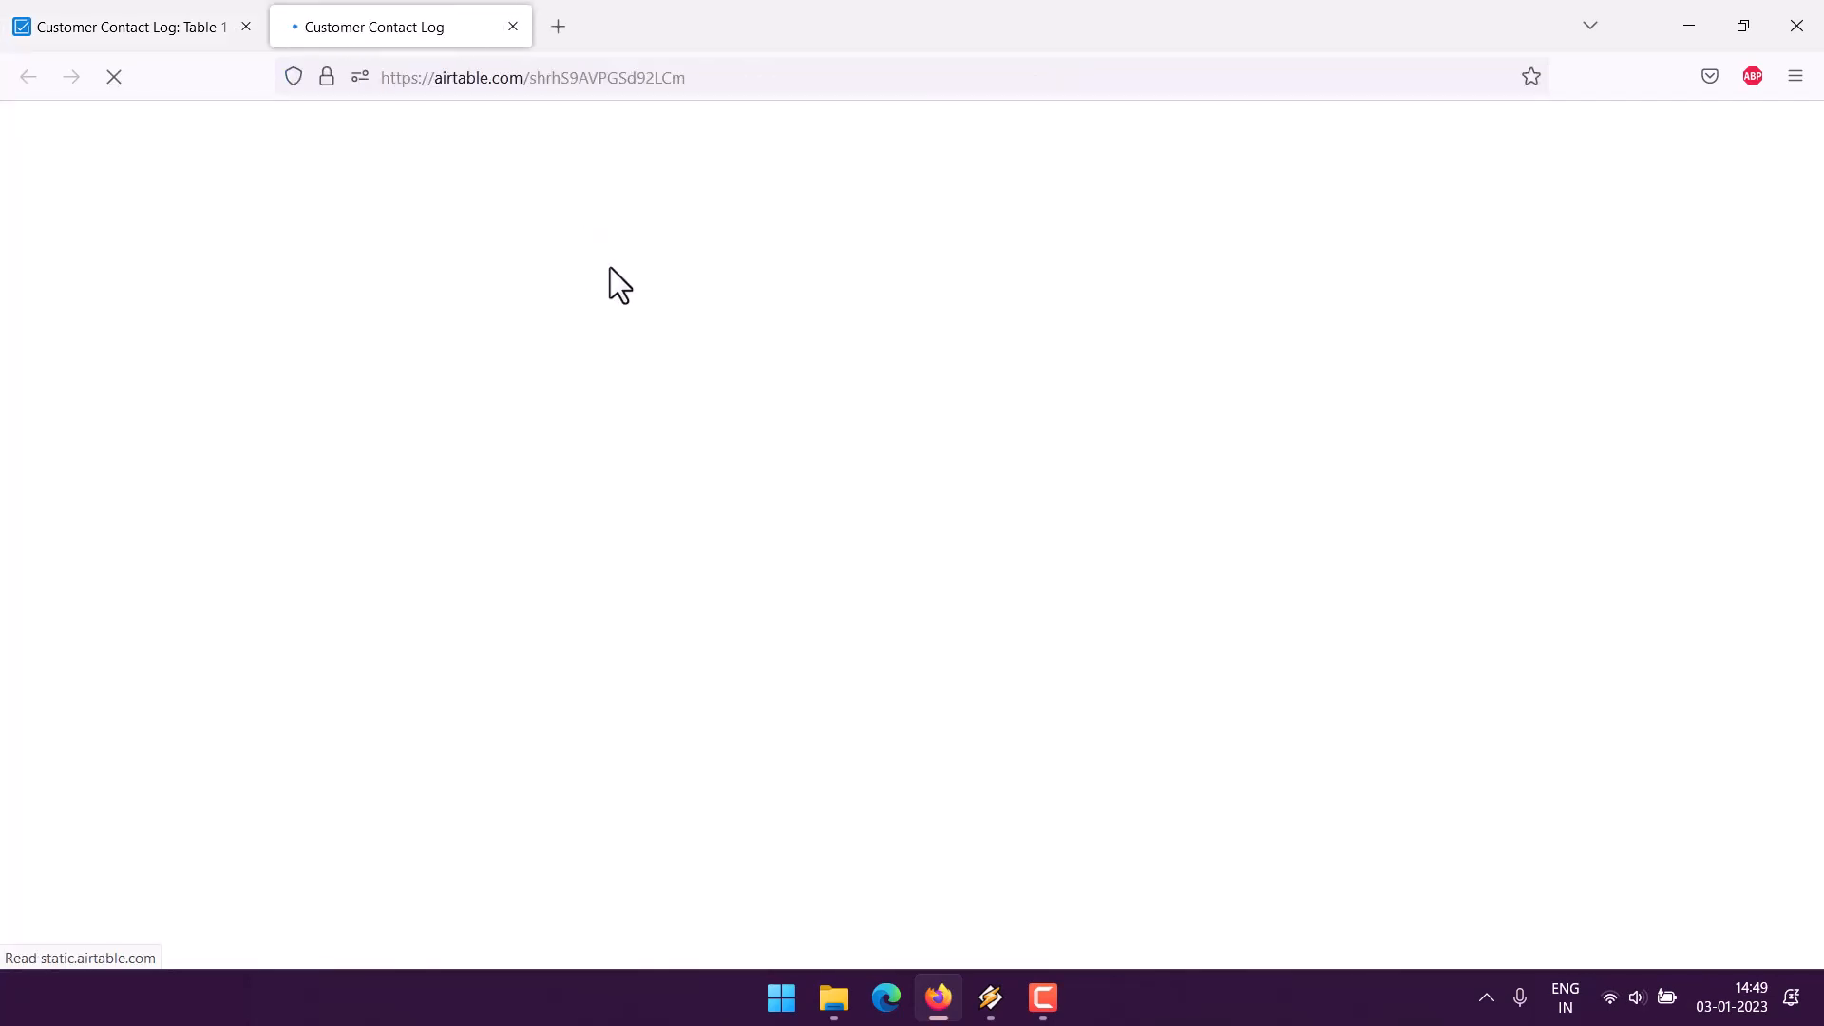
- Enter the customer ID, company Dominos, the contact's name and city Delhi in the form
click(660, 361)
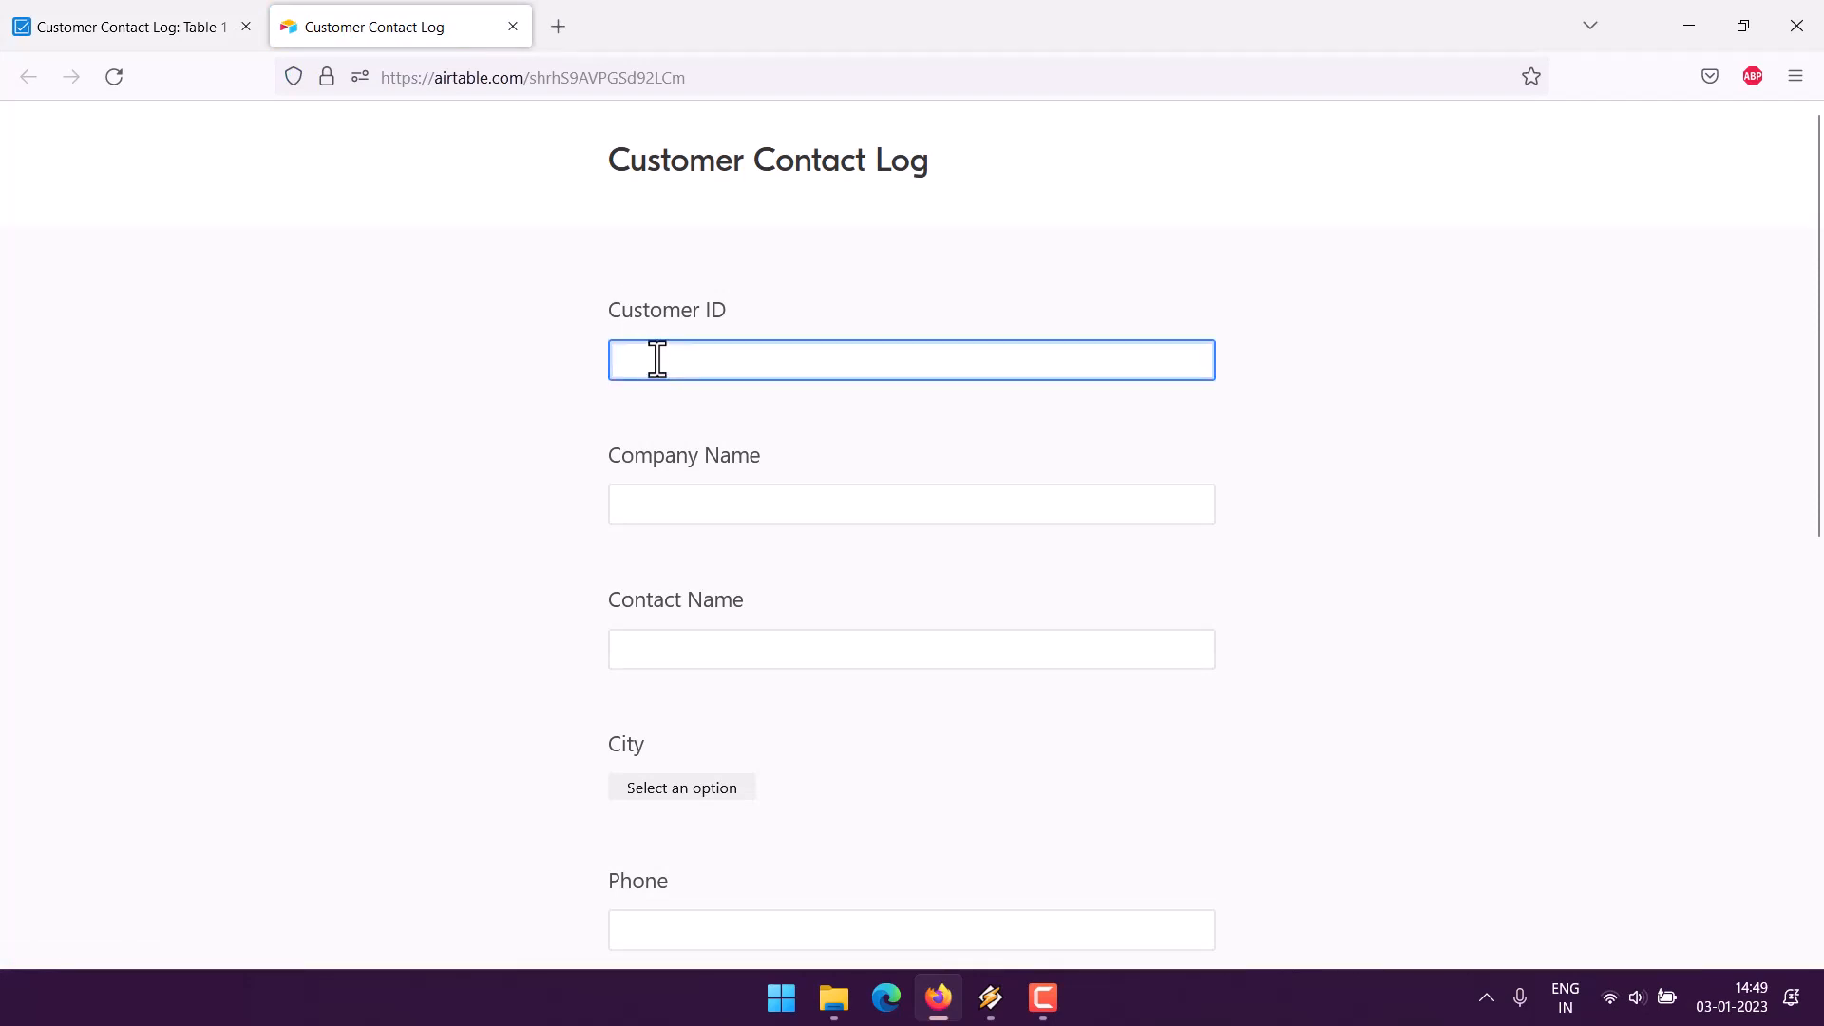
text(CT003)
click(685, 487)
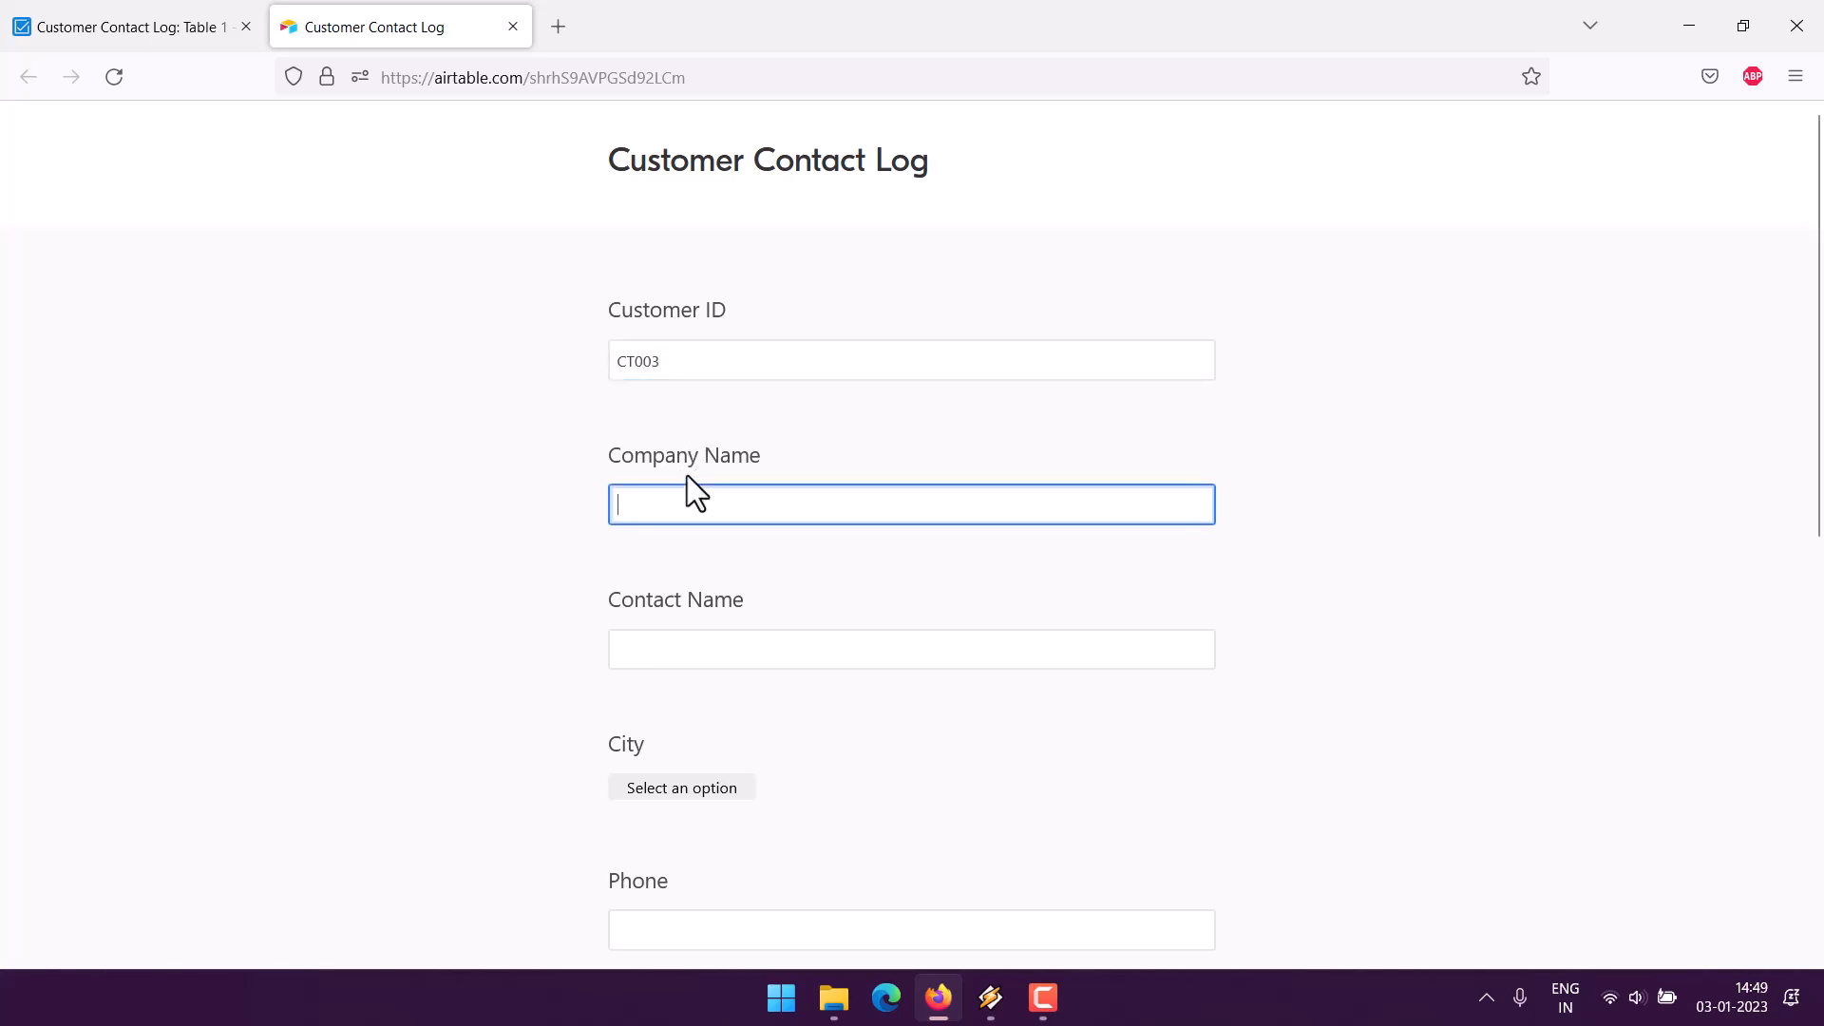
text(Dominos)
key(Tab)
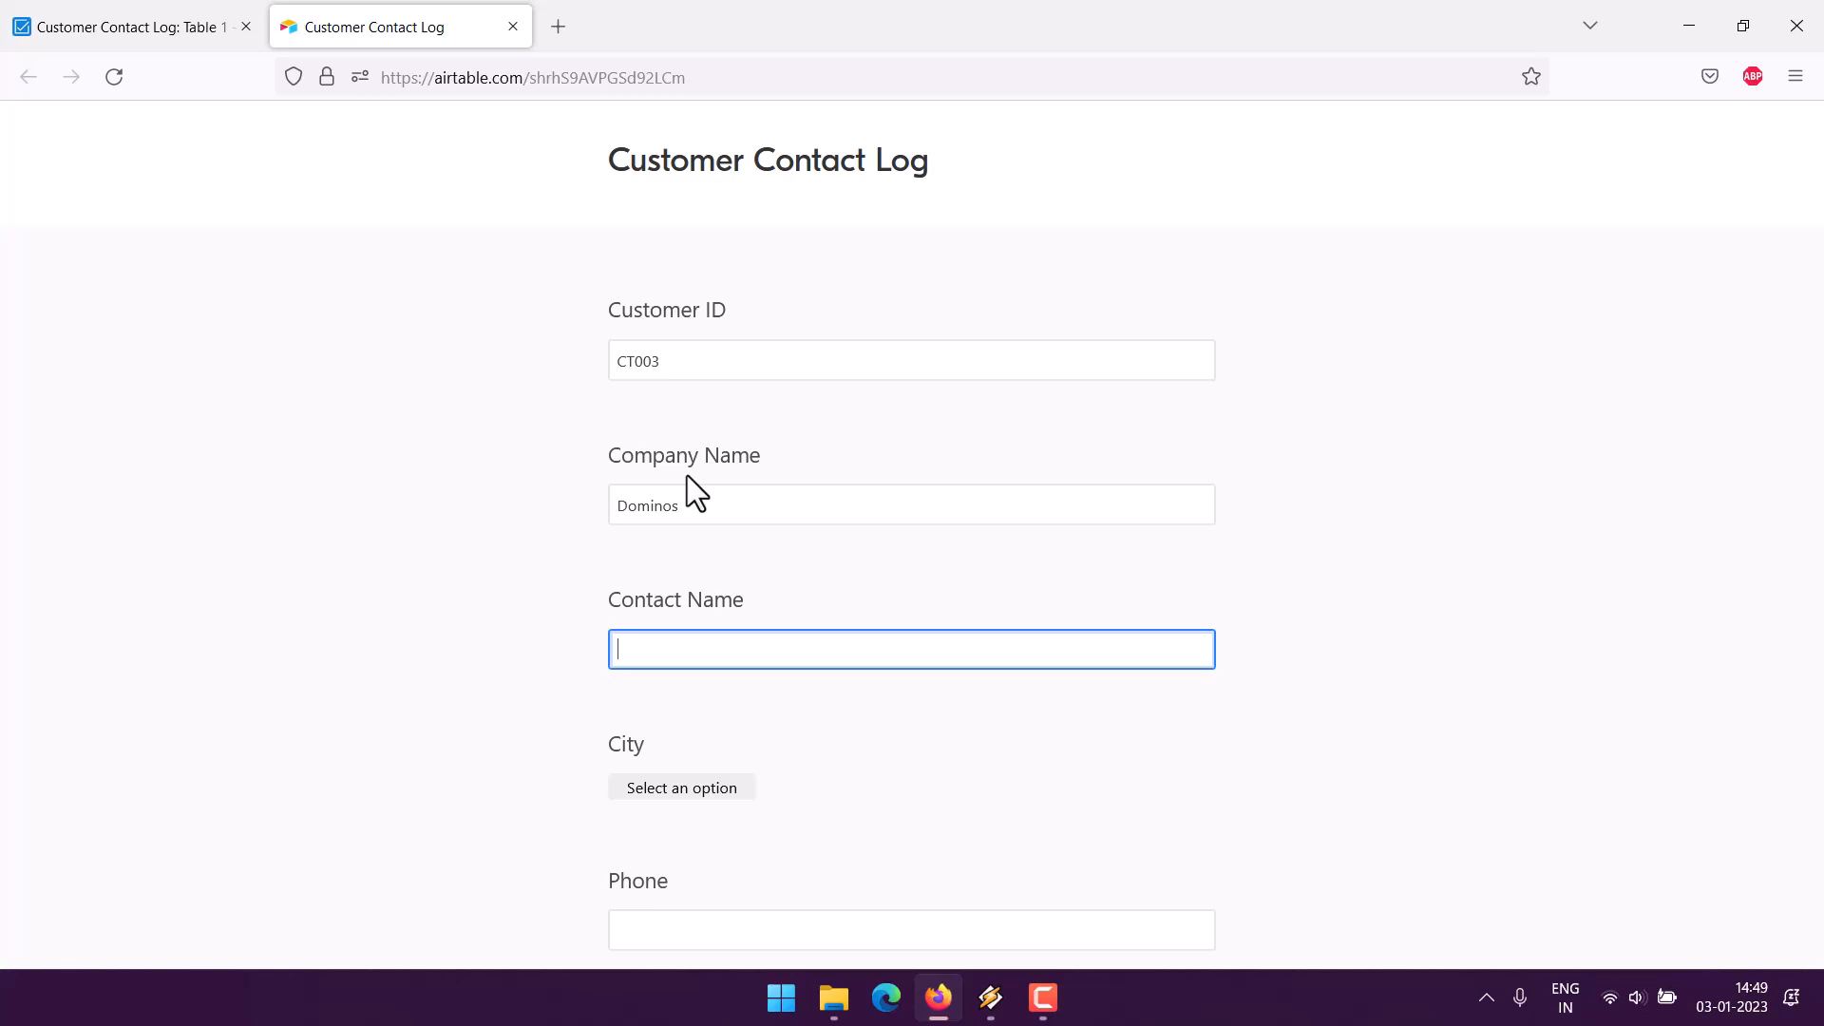
text(Suresh)
key(Tab)
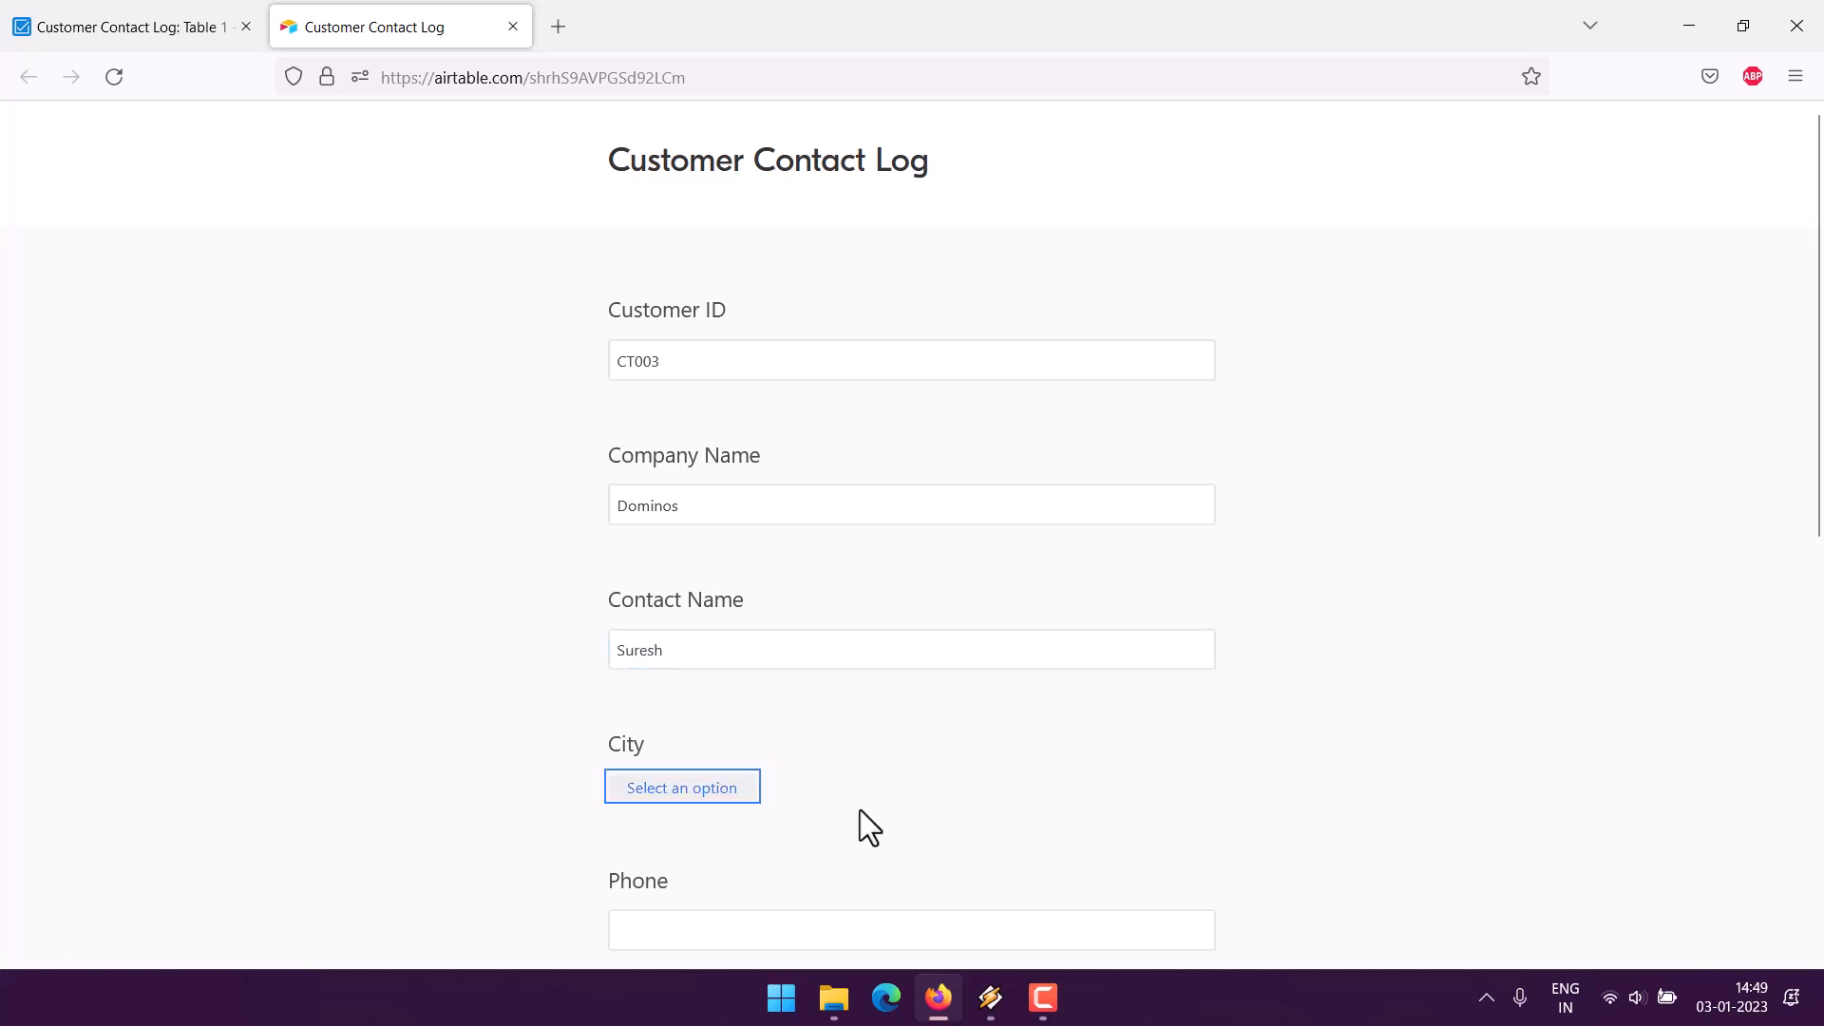
click(743, 794)
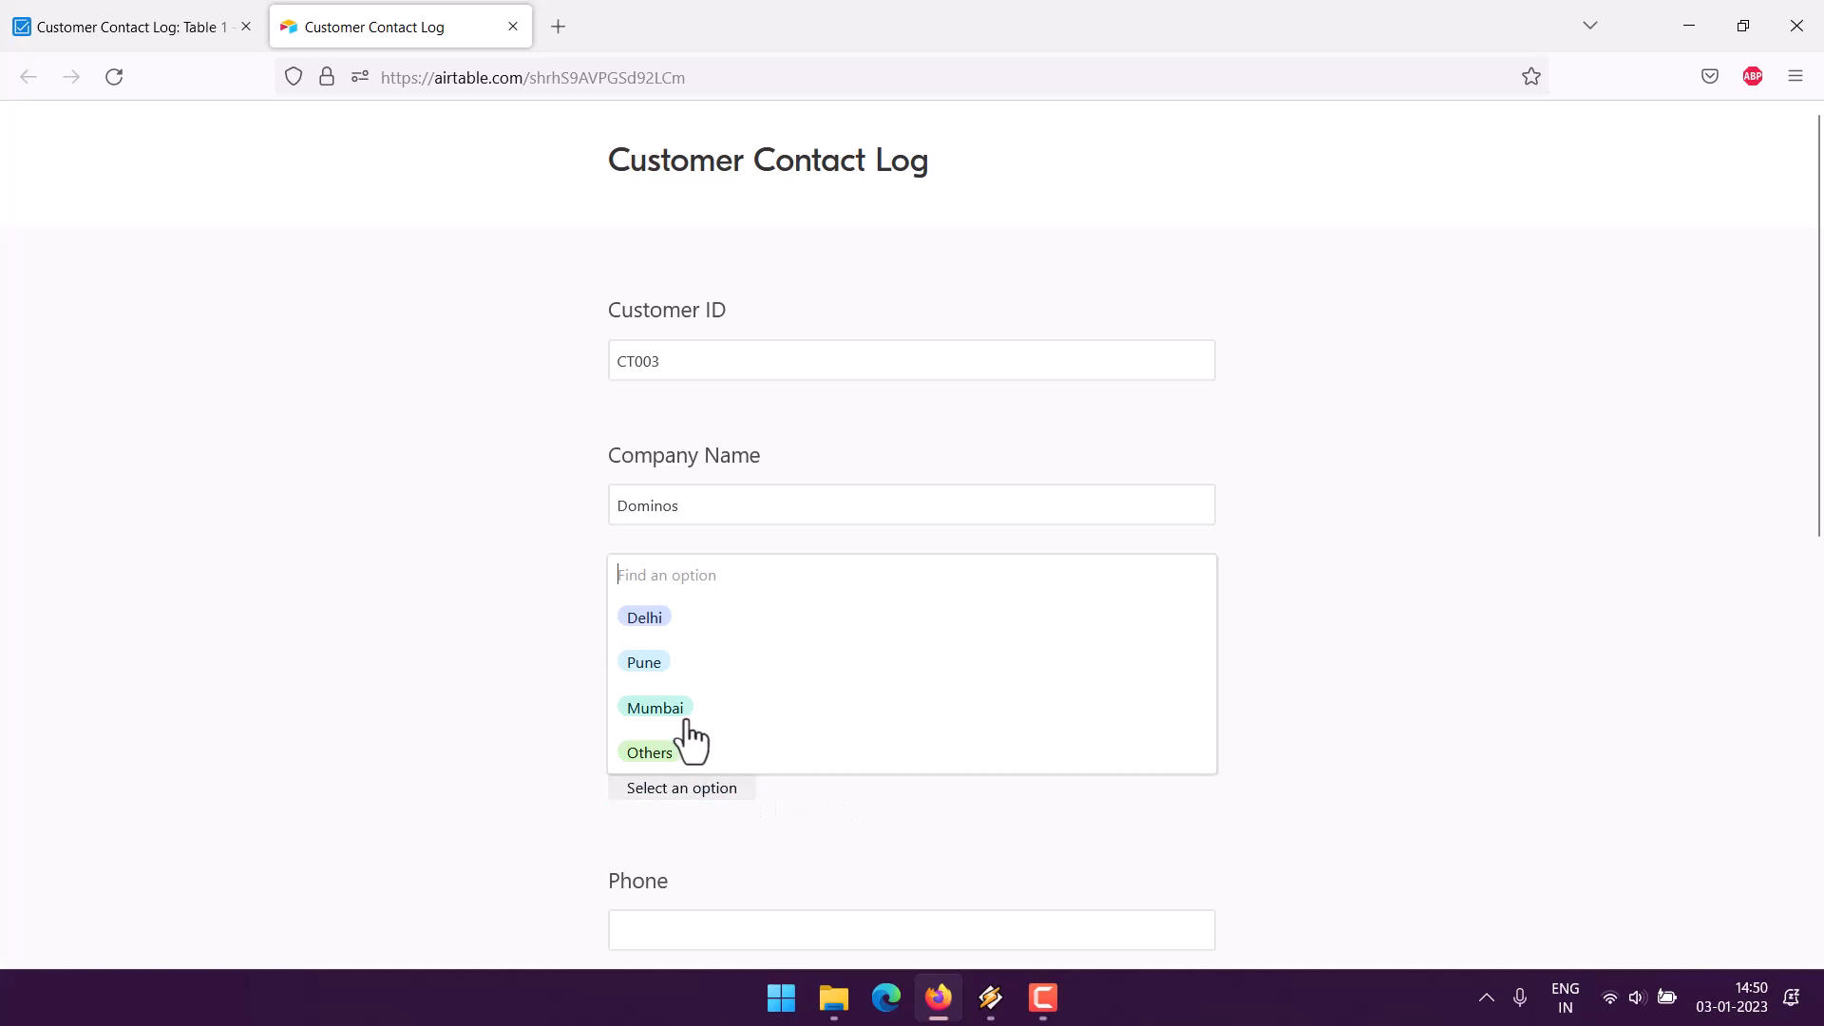
click(651, 619)
- Fill in phone, email and note 'finance dept contact', then submit the form
scroll(533, 721, down, 4)
click(671, 599)
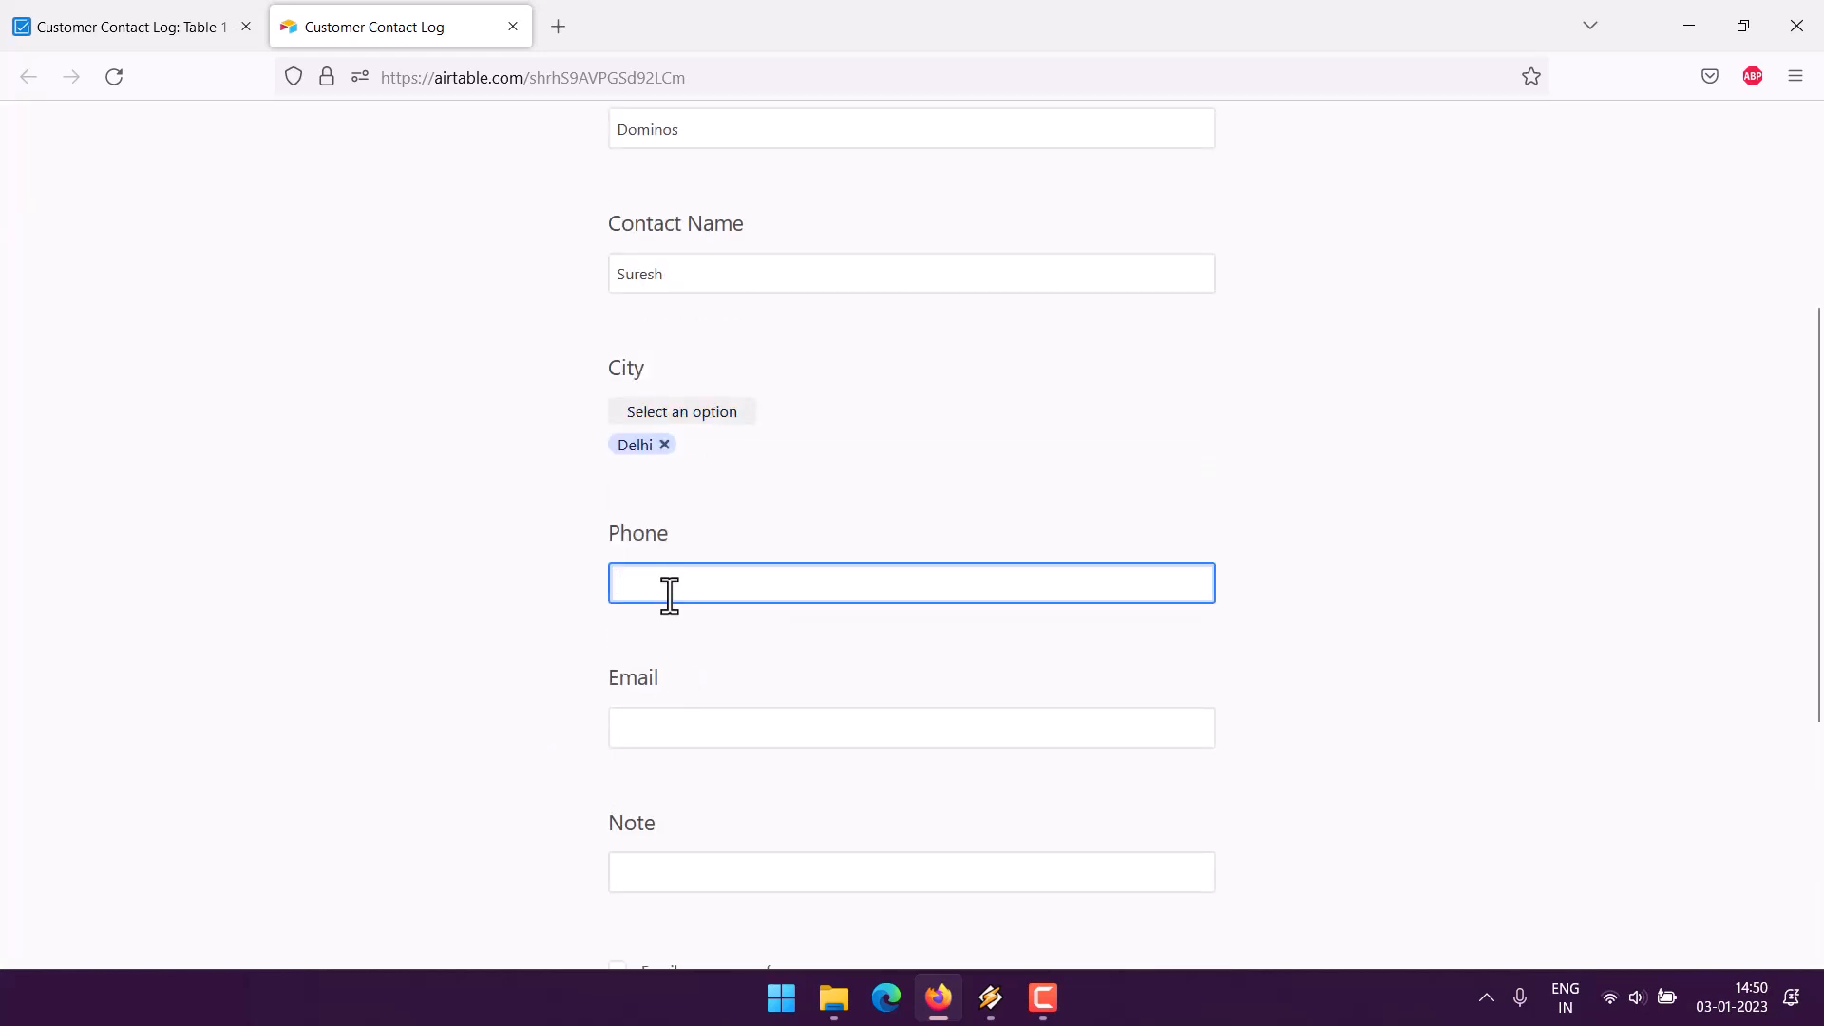
text(12-234-5568)
click(643, 711)
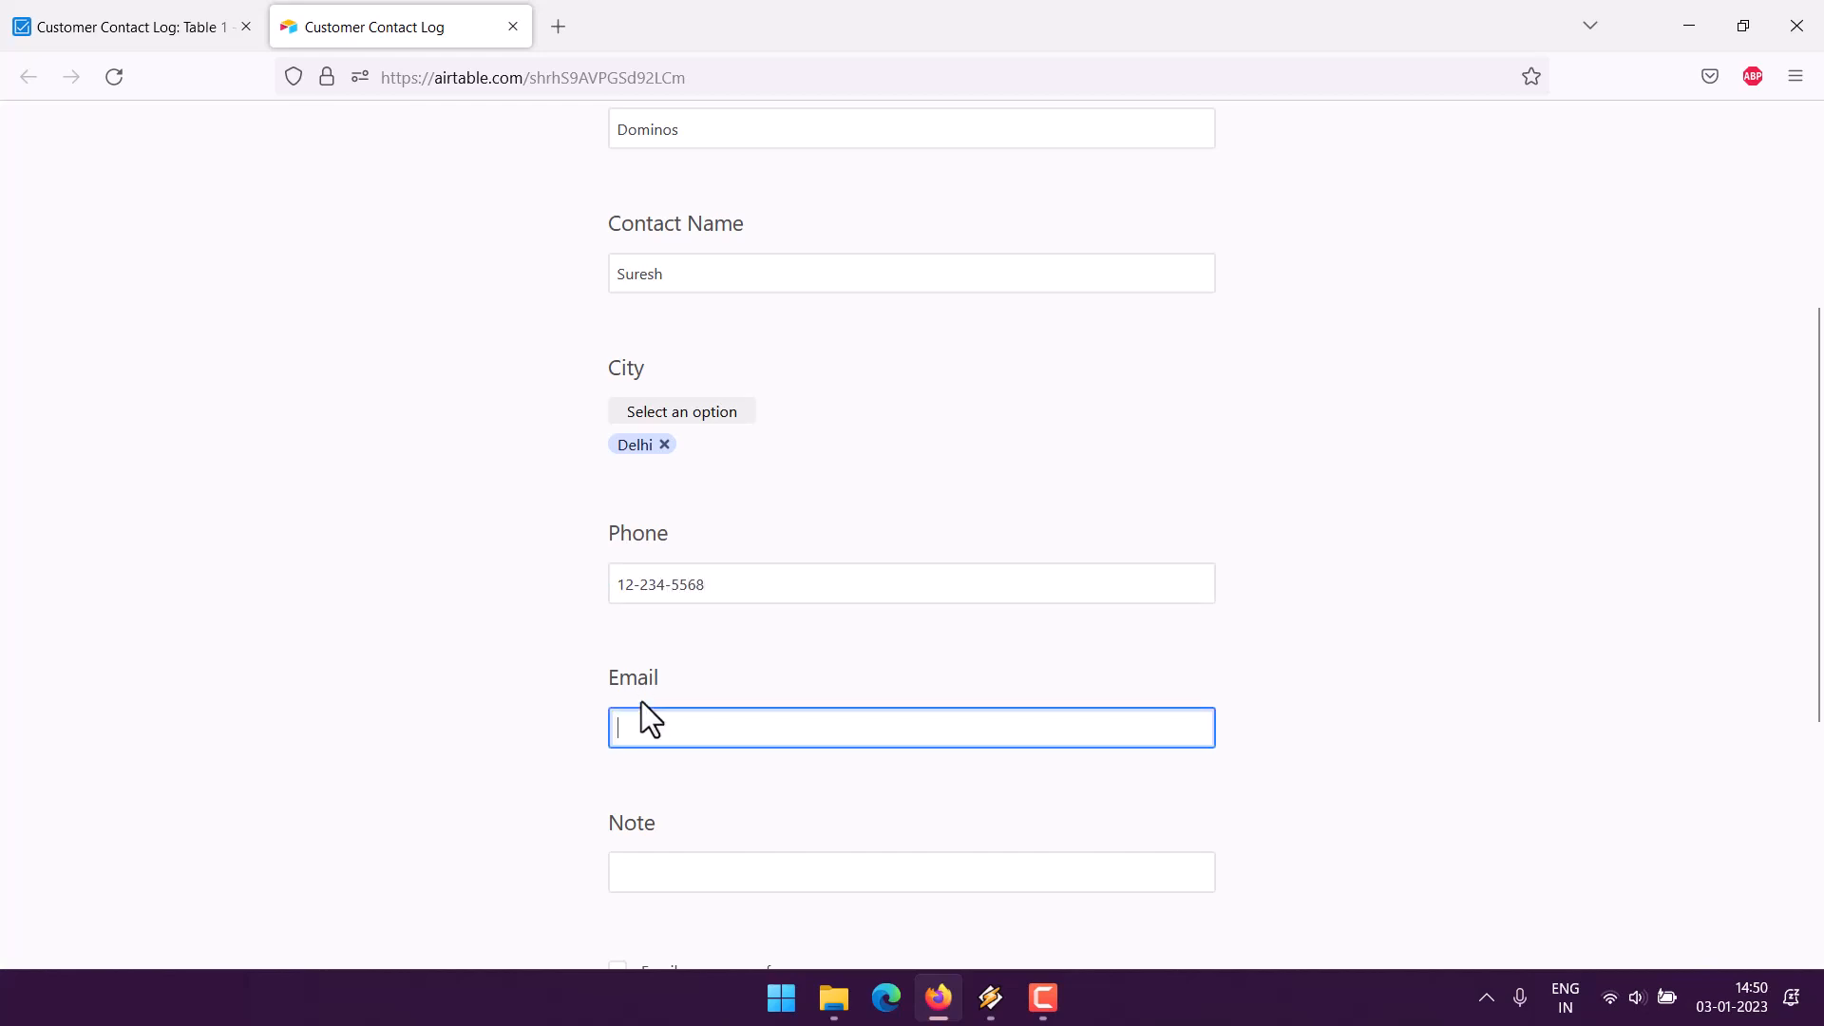
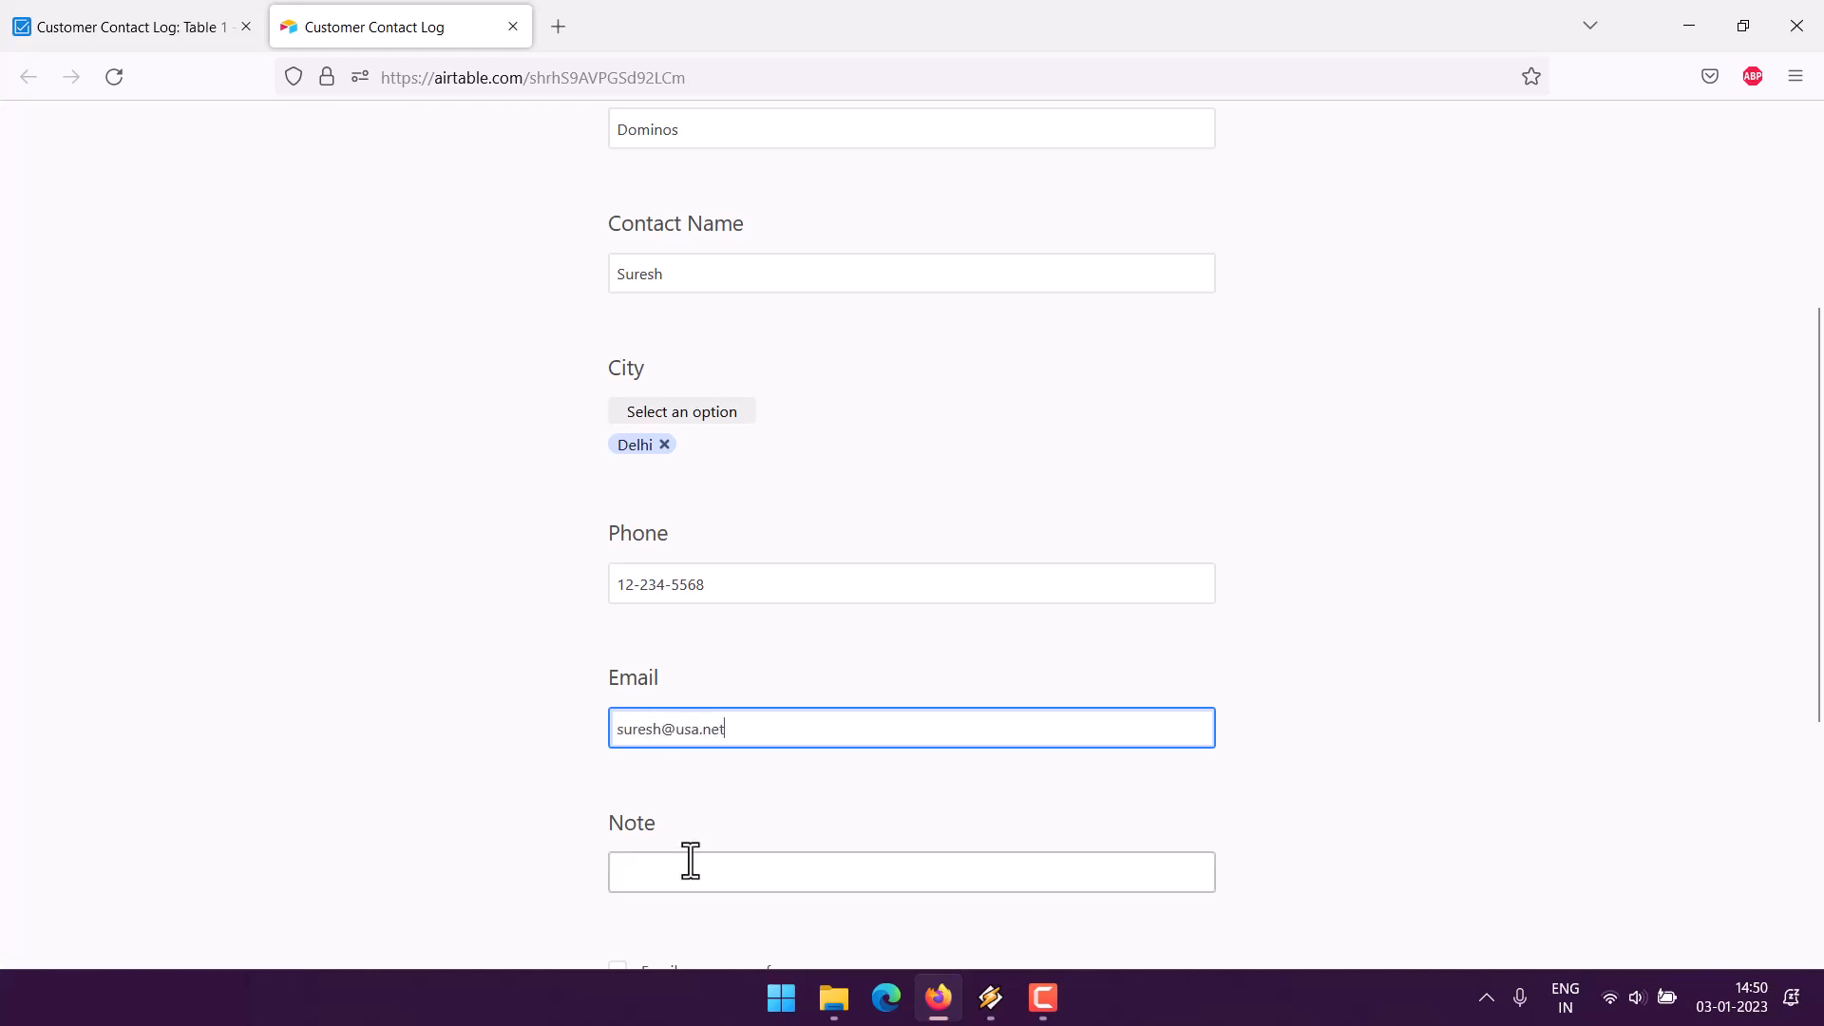
click(689, 863)
text(financ)
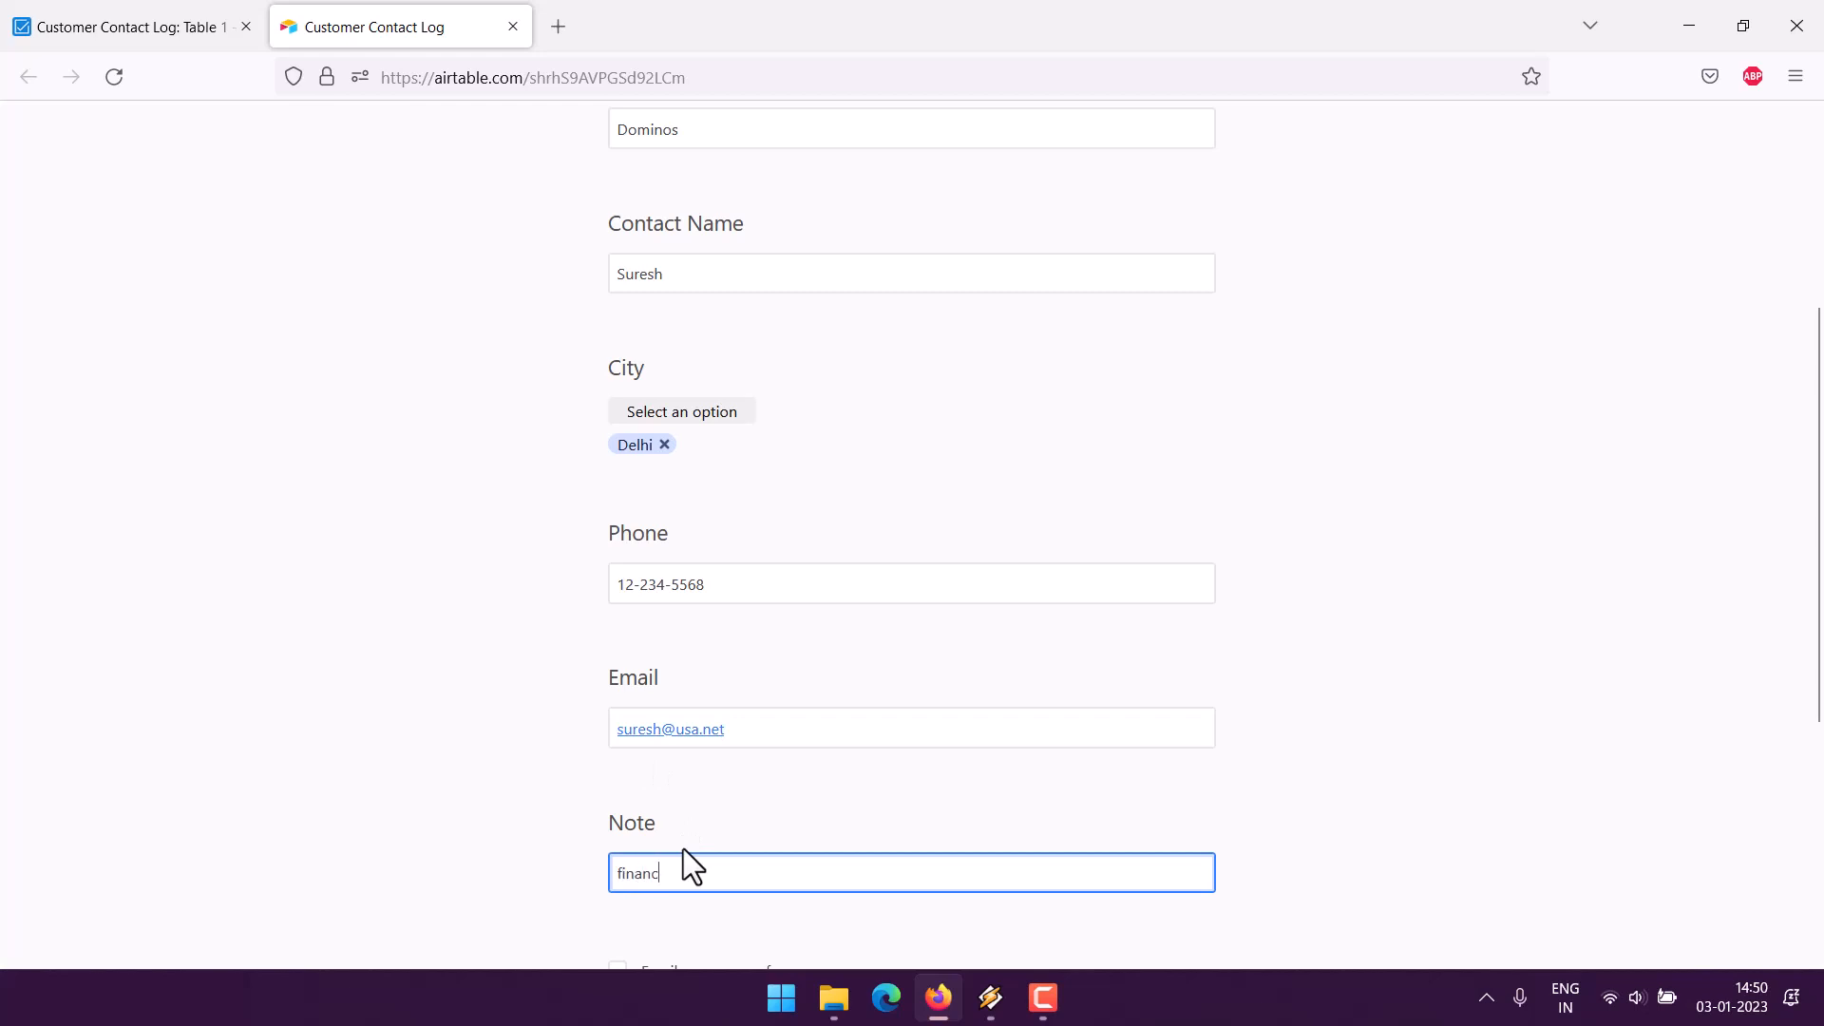
text(e dept contact)
scroll(665, 807, down, 4)
click(653, 692)
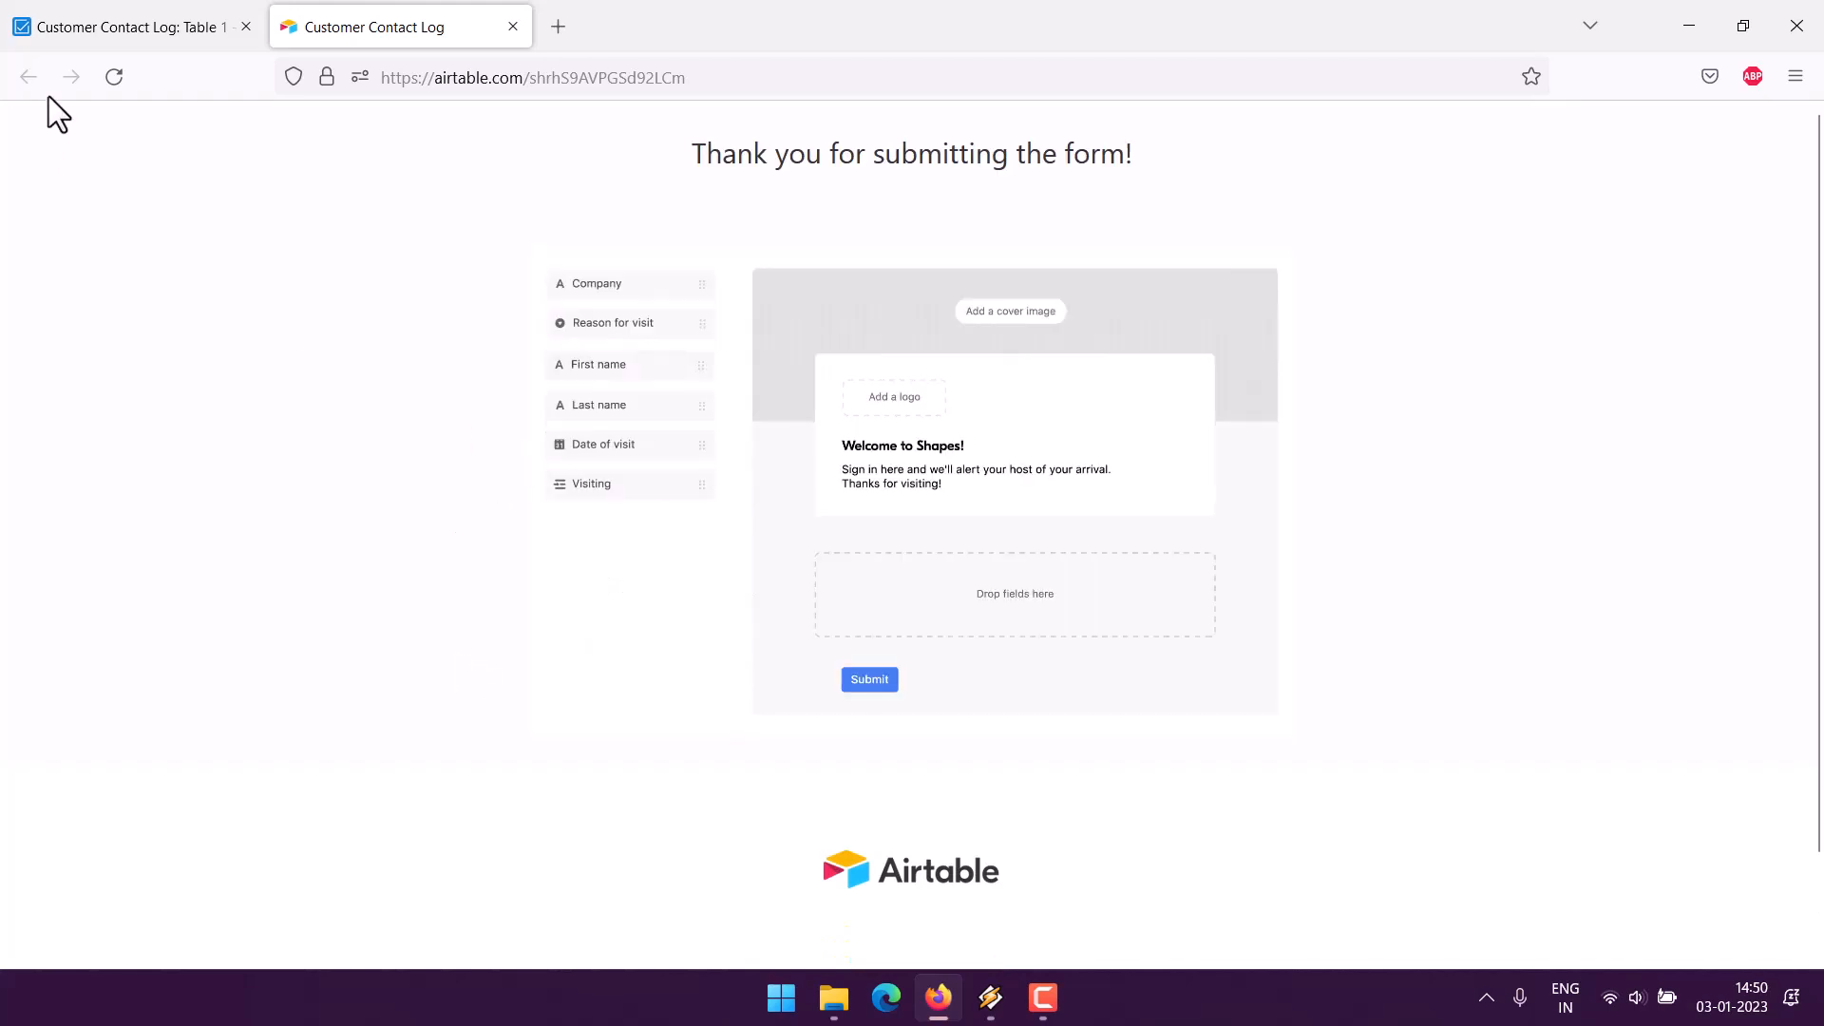
- Return to the base's tab and switch from the form to the Grid view
click(72, 34)
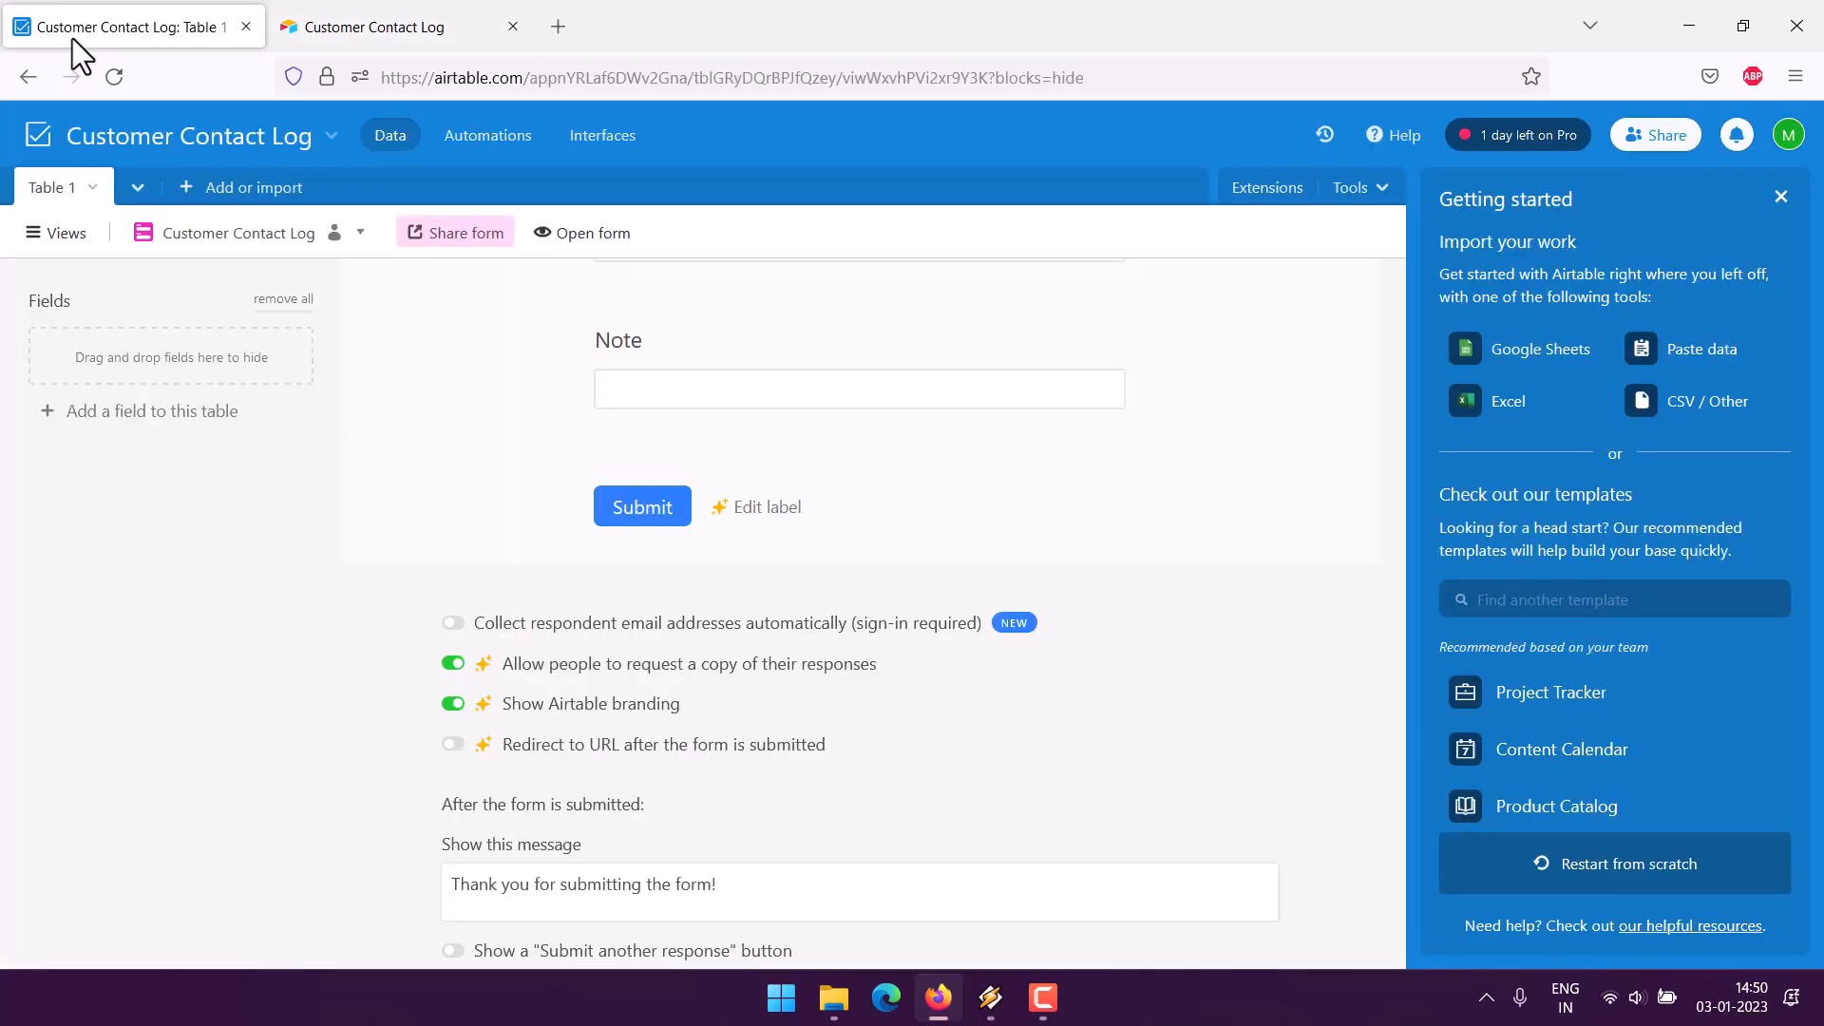
click(43, 243)
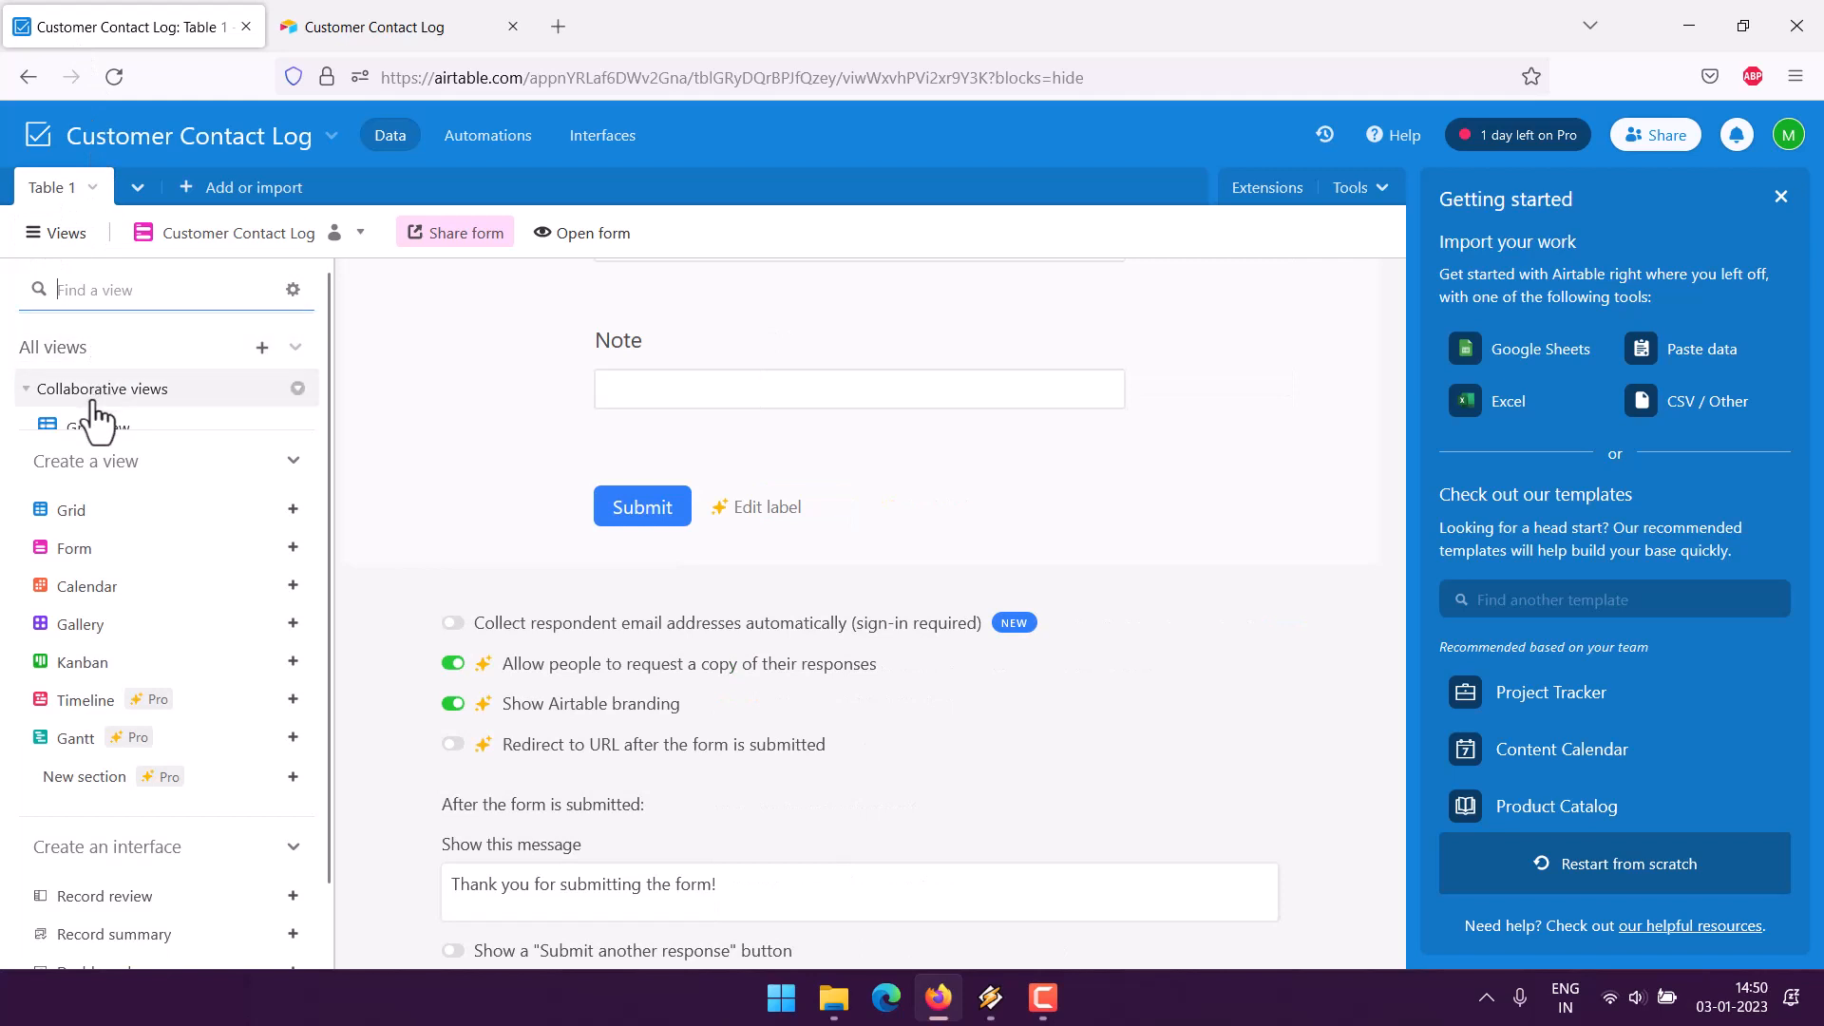
click(81, 426)
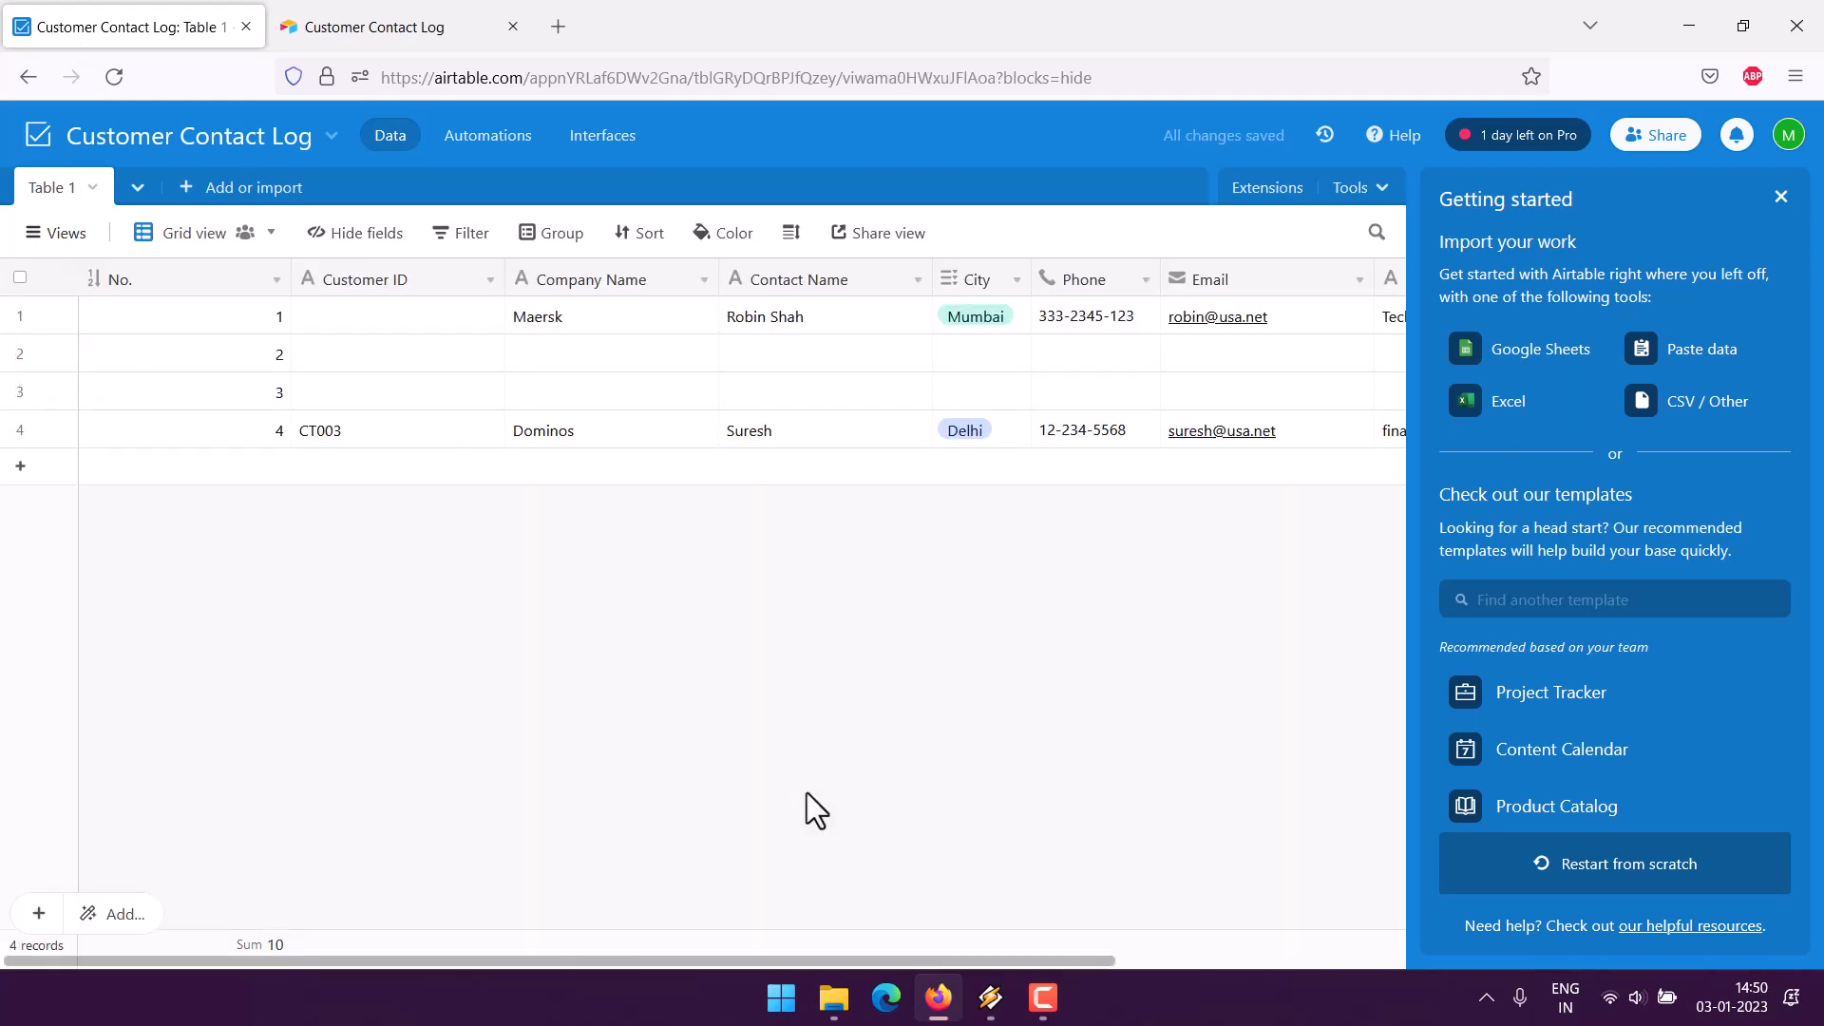